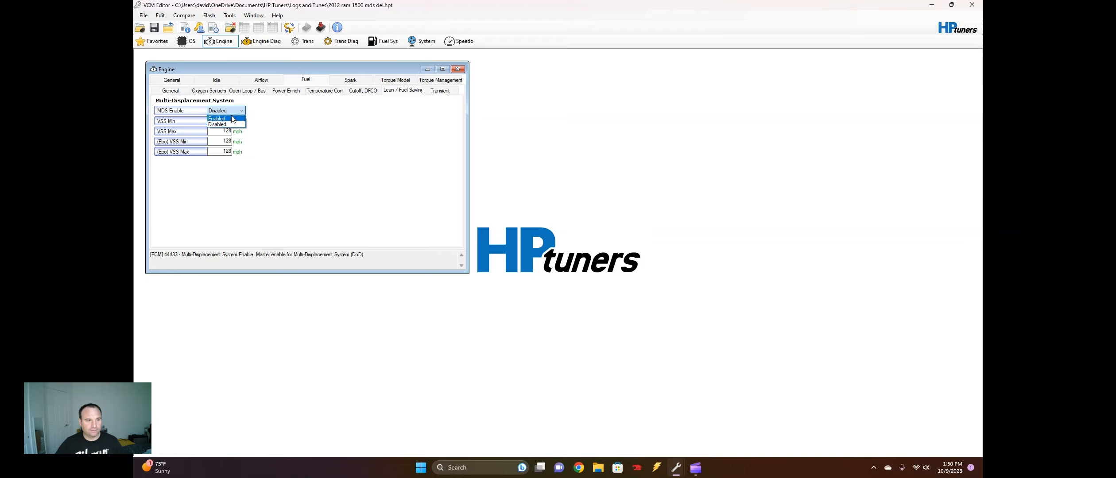
Try to write the 2012 Ram 1500 tune with MDS Enable kept at Disabled to the vehicle, and dismiss the licence dialog
left_click(226, 112)
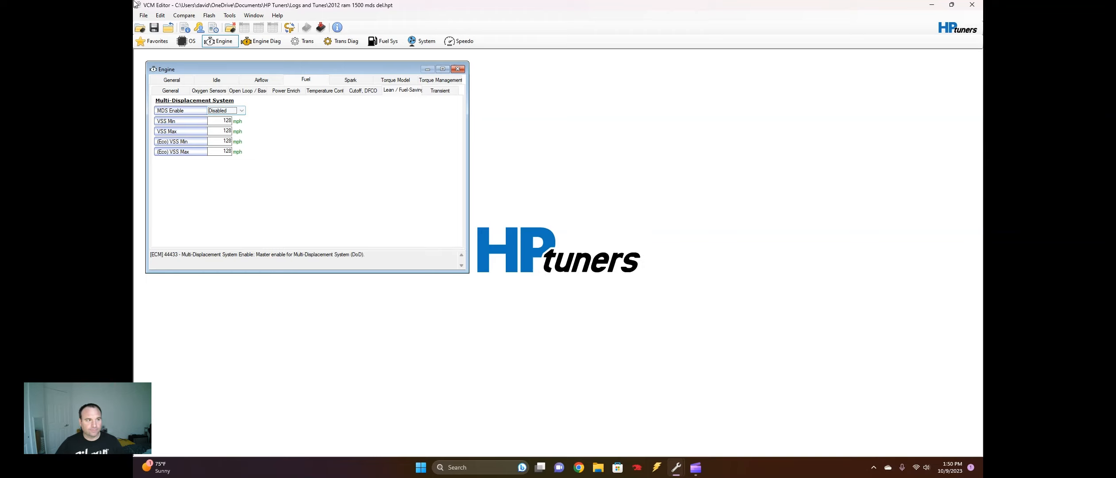
left_click(144, 15)
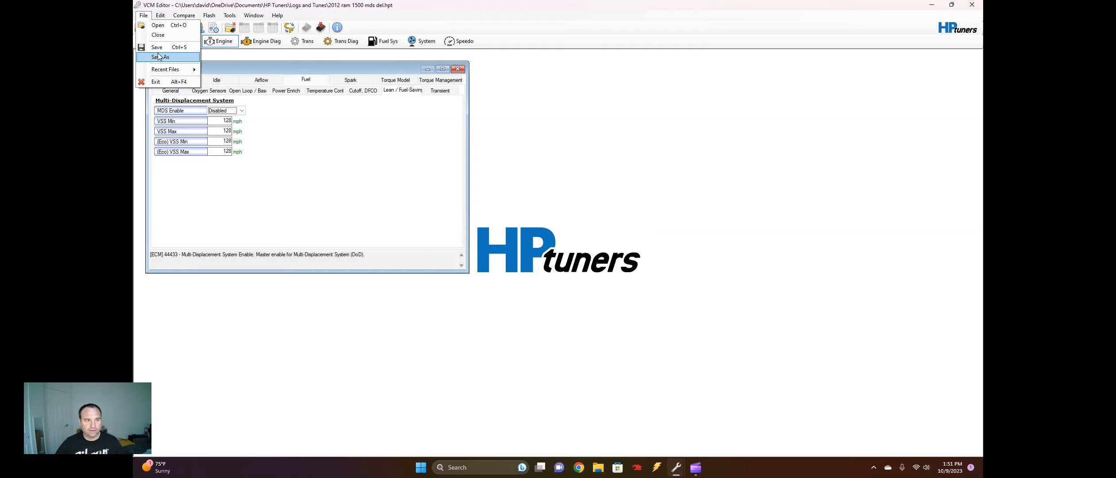
left_click(145, 16)
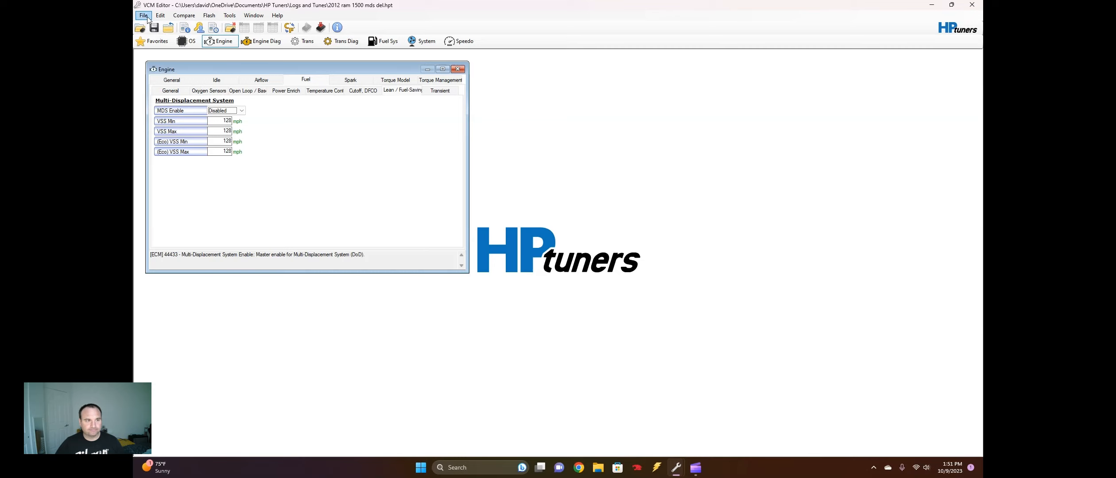
left_click(322, 28)
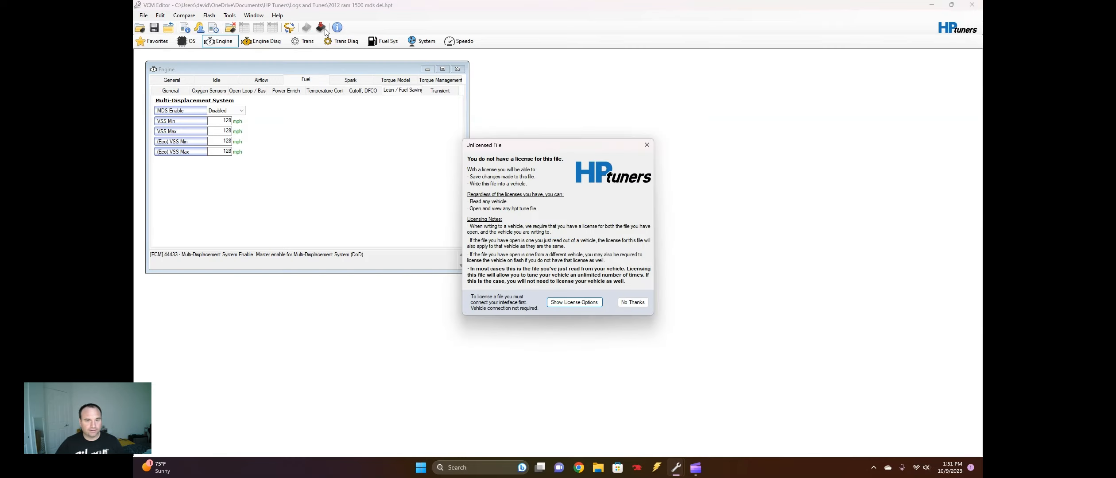
left_click(650, 148)
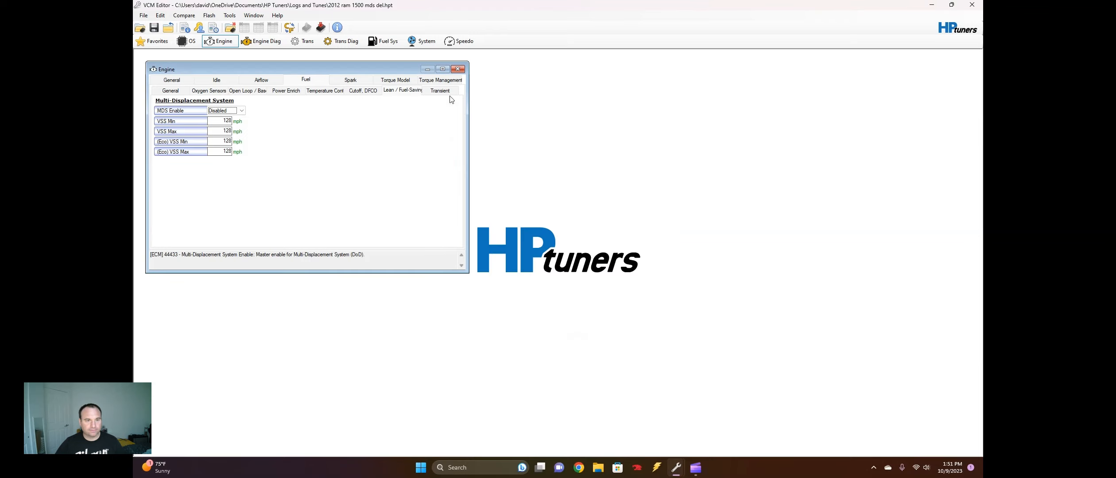
Switch to the window with the 1330950589.hpt tune and open its engine Lean / Fuel-Saving fuel settings in a maximized view
mouse_move(676, 465)
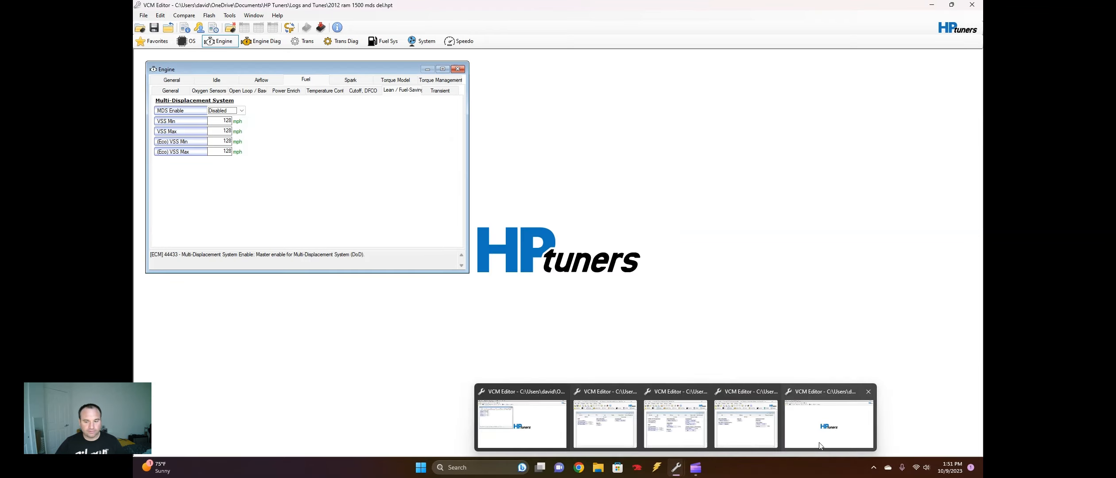
left_click(834, 439)
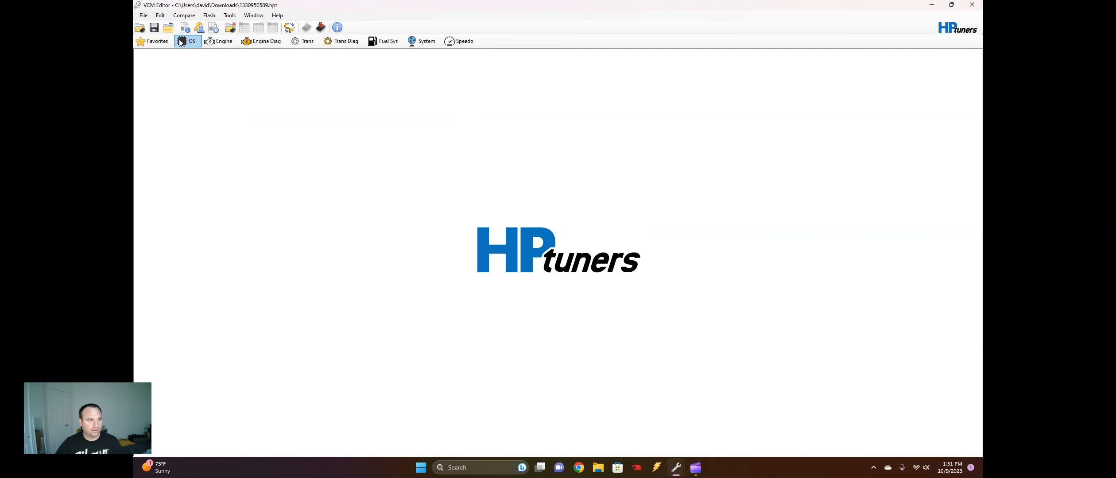
left_click(226, 48)
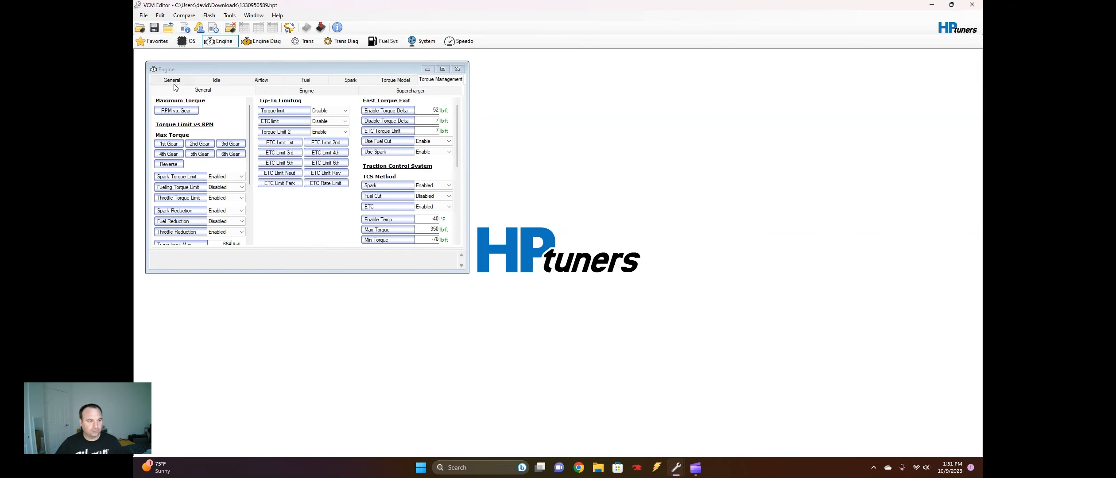
left_click(442, 69)
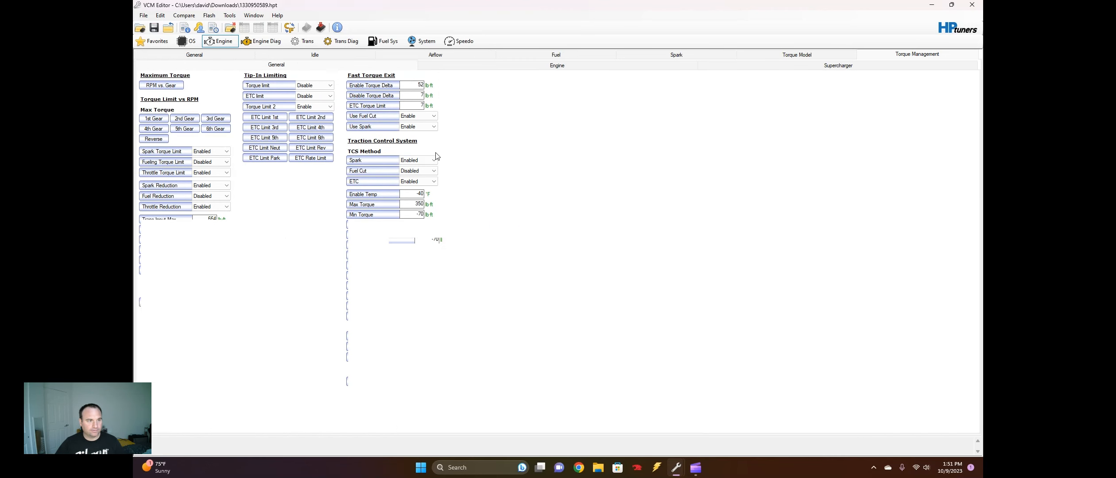
left_click(549, 56)
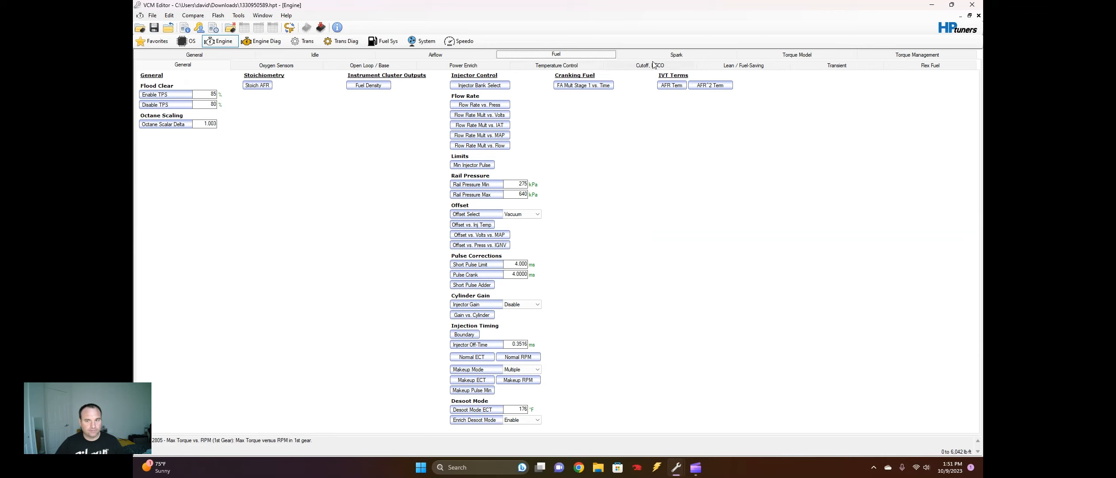
left_click(869, 70)
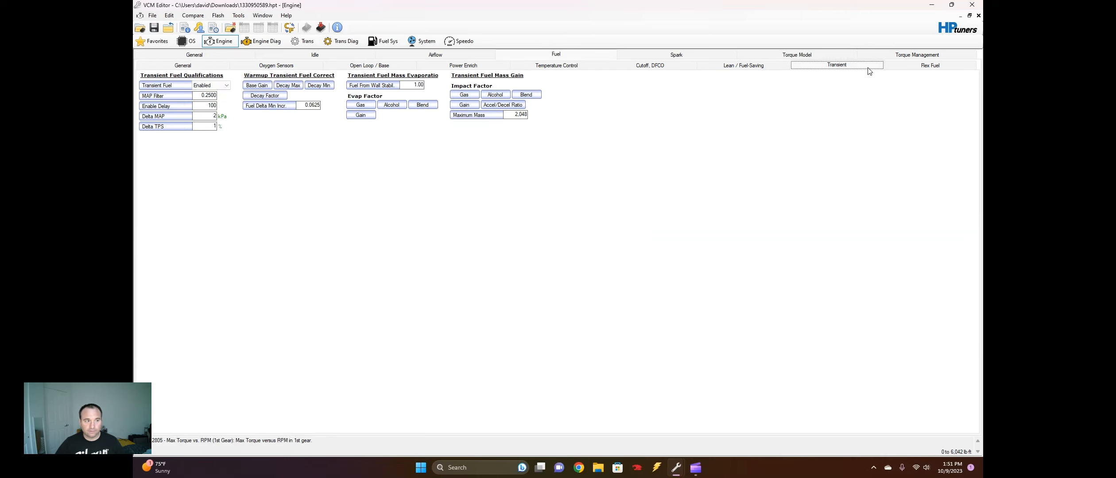
left_click(918, 65)
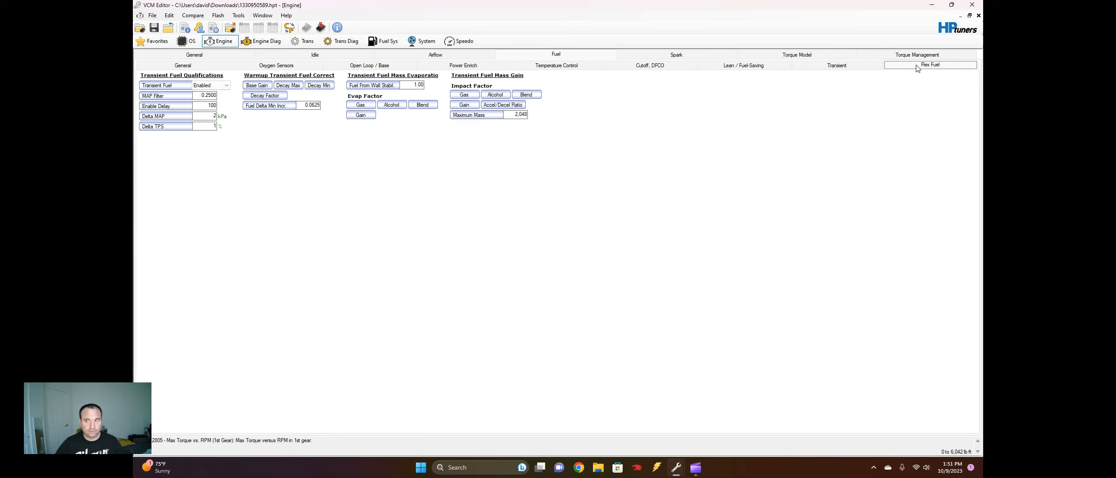
left_click(756, 71)
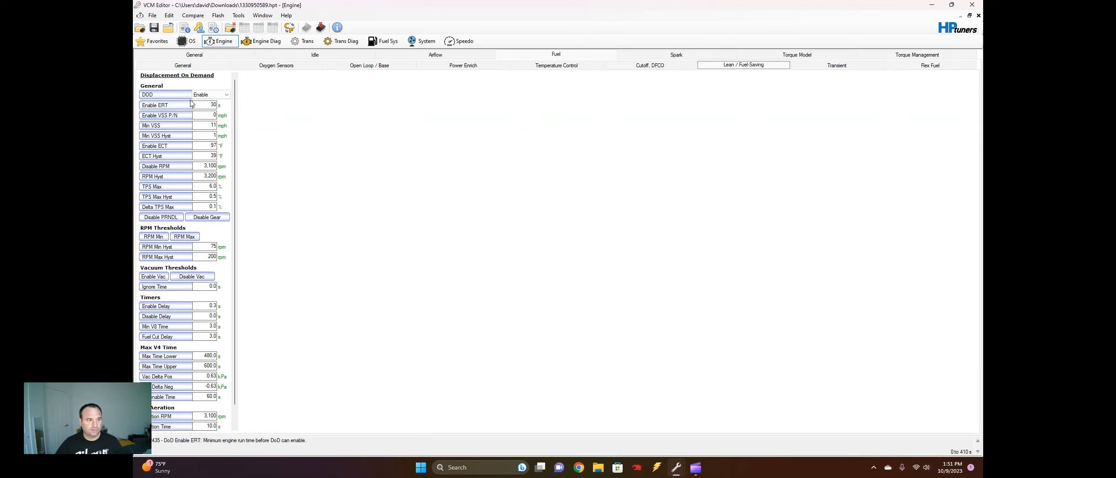
Set the DOD option of the Displacement On Demand general settings to Disable
left_click(210, 95)
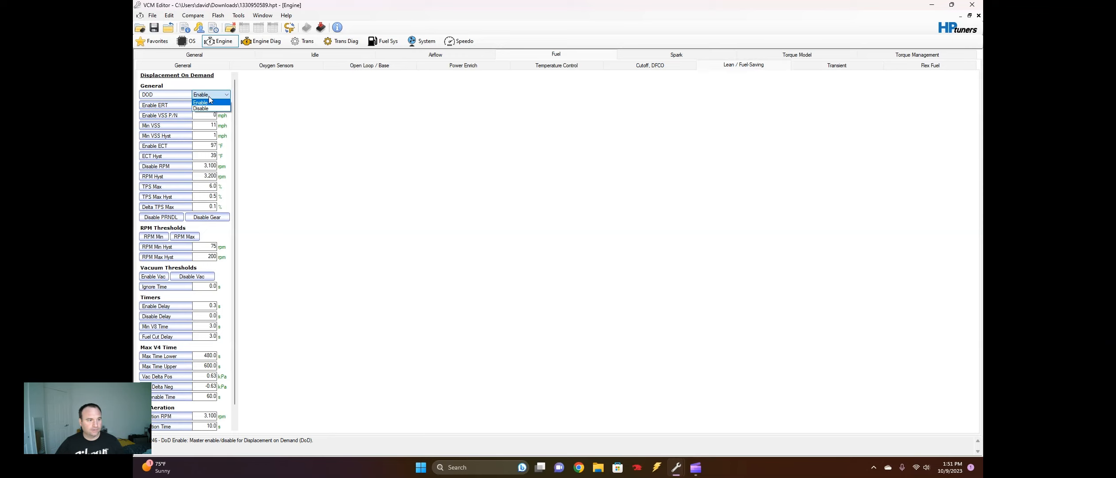
left_click(212, 94)
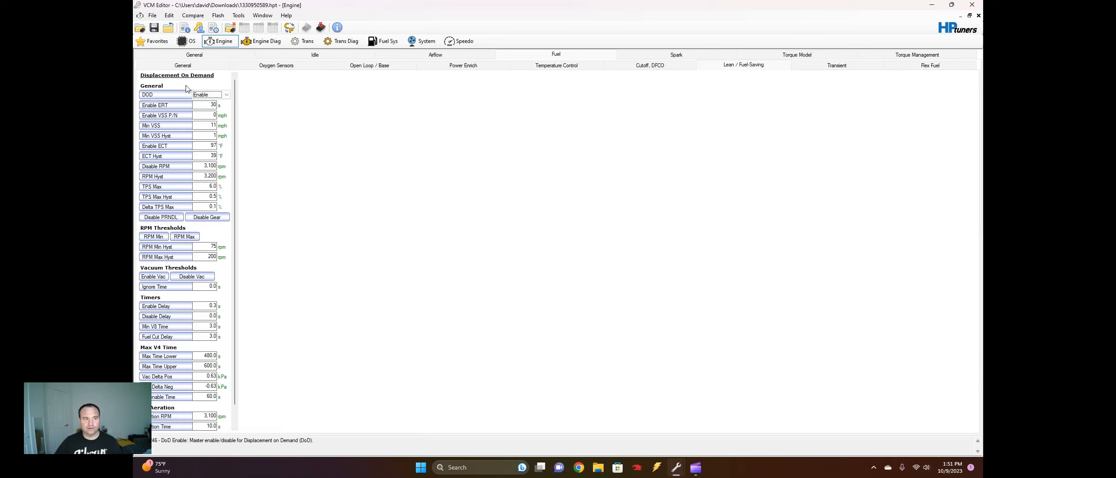
left_click(212, 94)
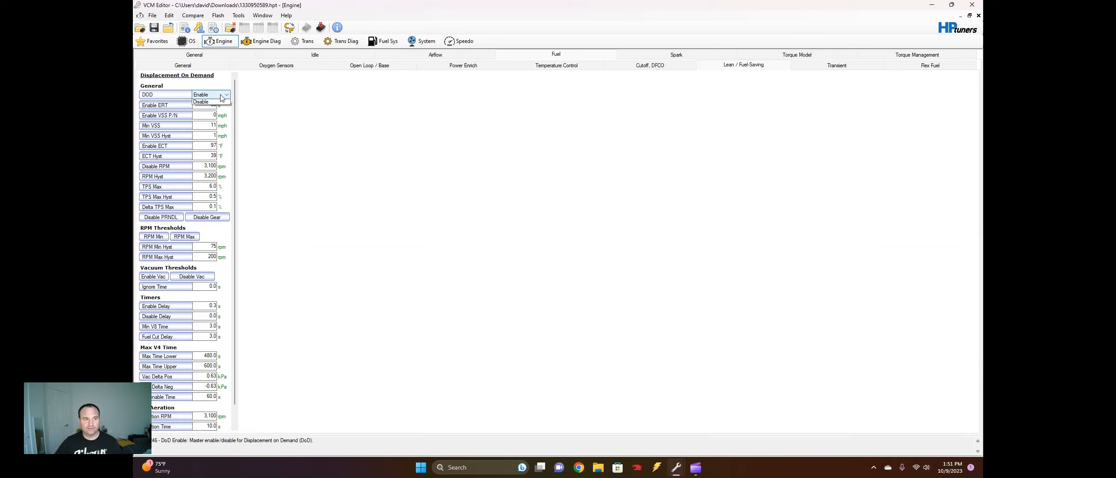
left_click(220, 109)
left_click(212, 94)
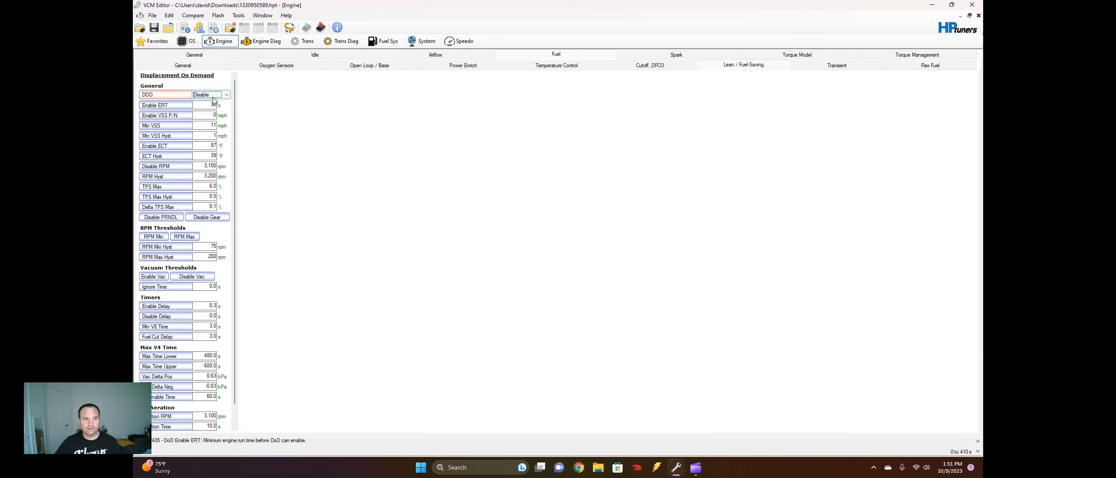
left_click(213, 101)
left_click(213, 95)
left_click(220, 109)
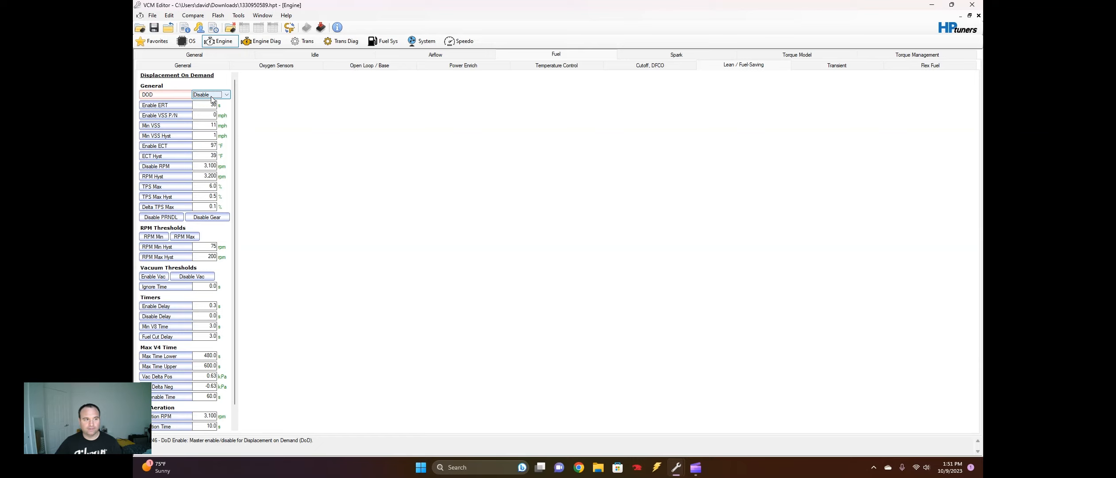
Set the DOD option back to Enable
left_click(211, 97)
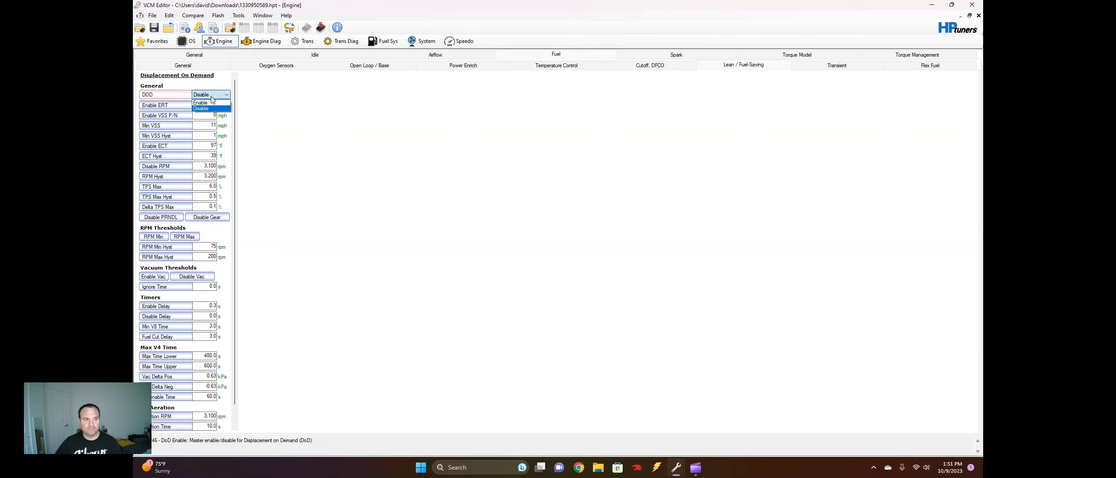
left_click(206, 103)
left_click(207, 96)
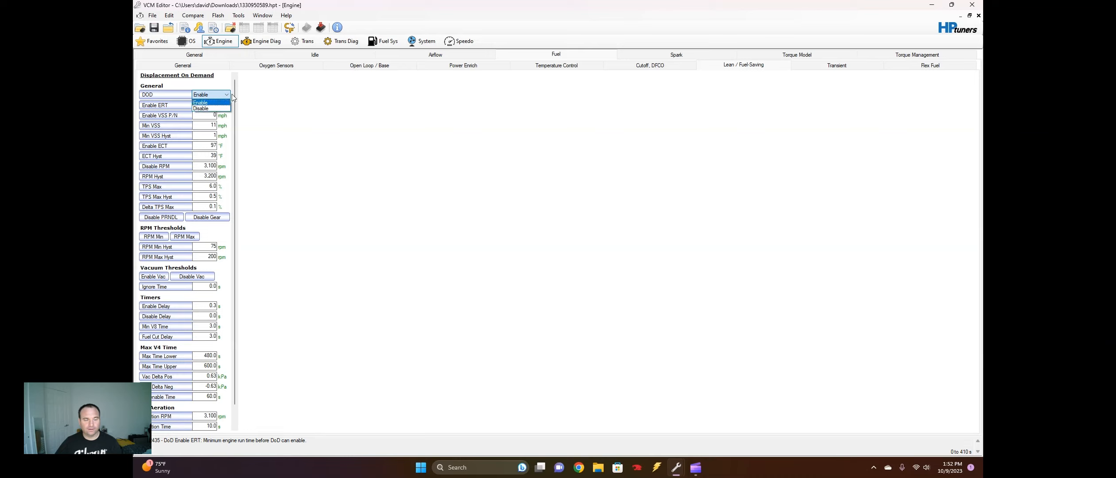
left_click(256, 99)
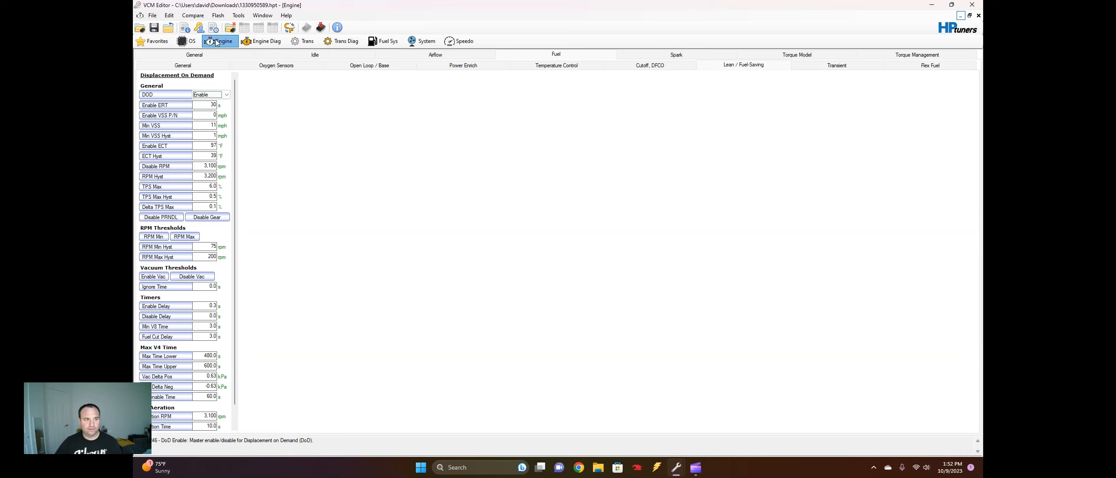
Look through the engine's Idle and Airflow settings and open the Power Enrich fuel settings
left_click(326, 54)
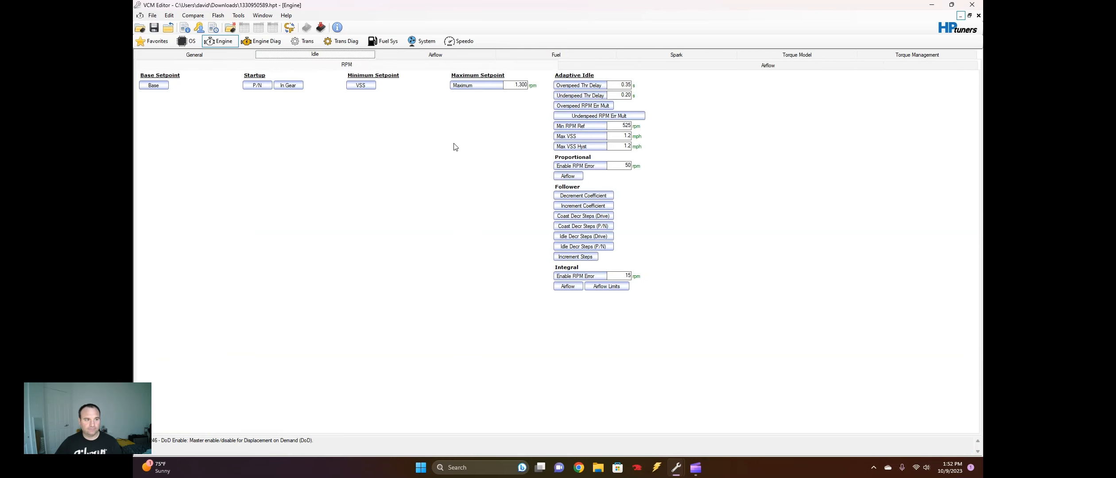
left_click(401, 55)
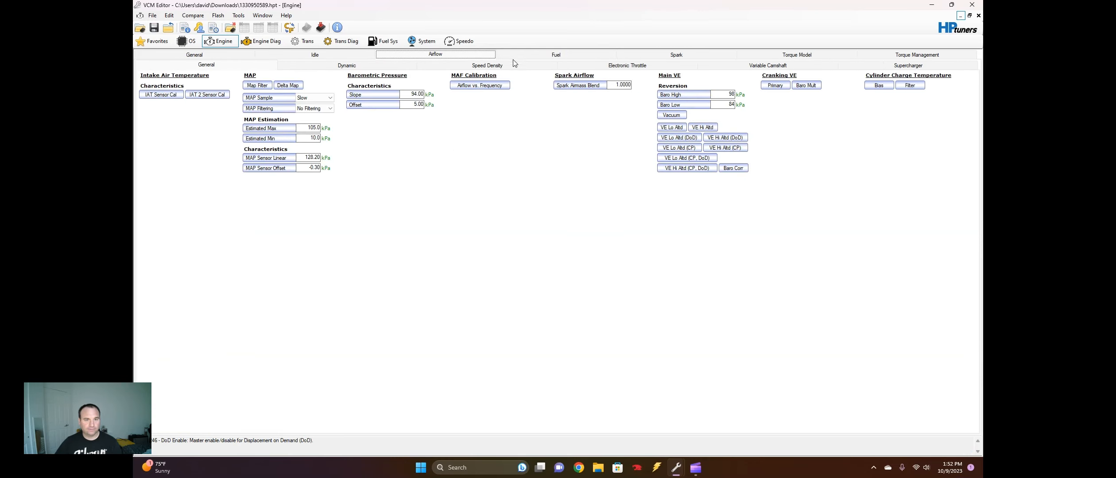
left_click(544, 55)
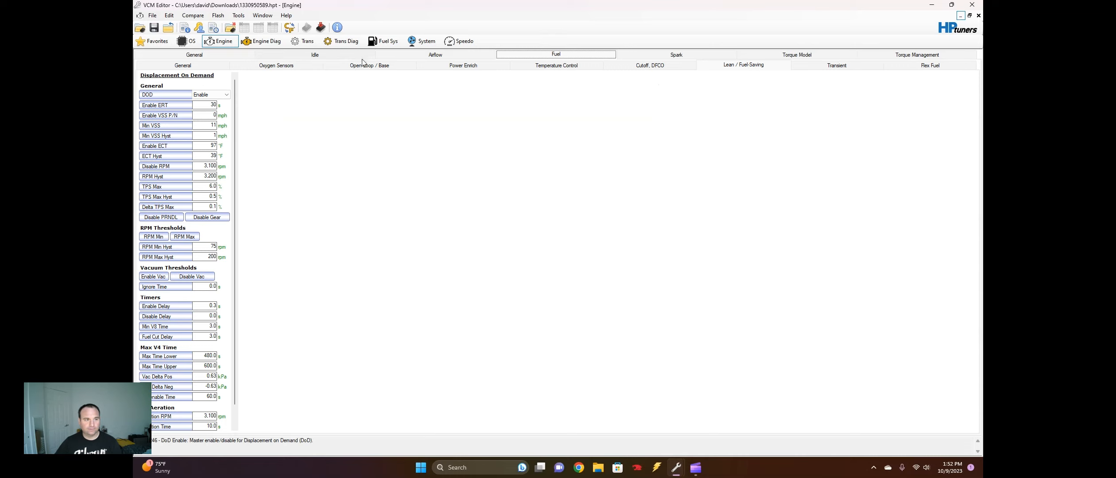
left_click(447, 69)
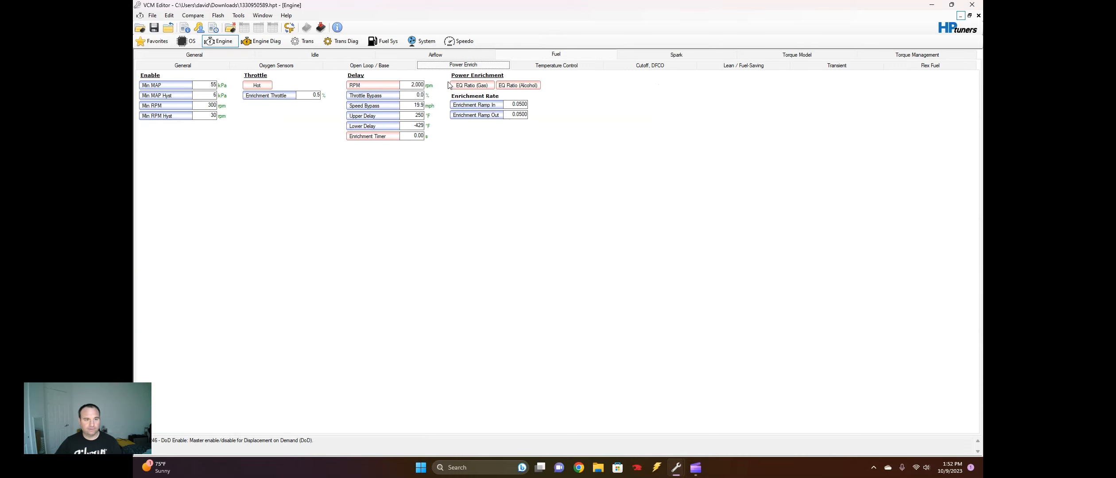
Examine the delay RPM and Enrichment Timer values of the Power Enrich settings
left_click(412, 84)
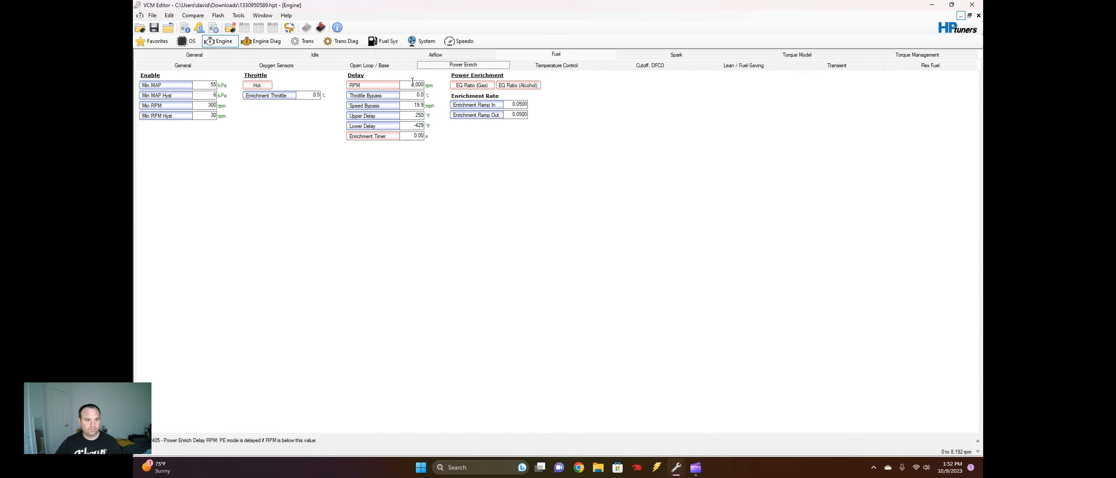
left_click(407, 85)
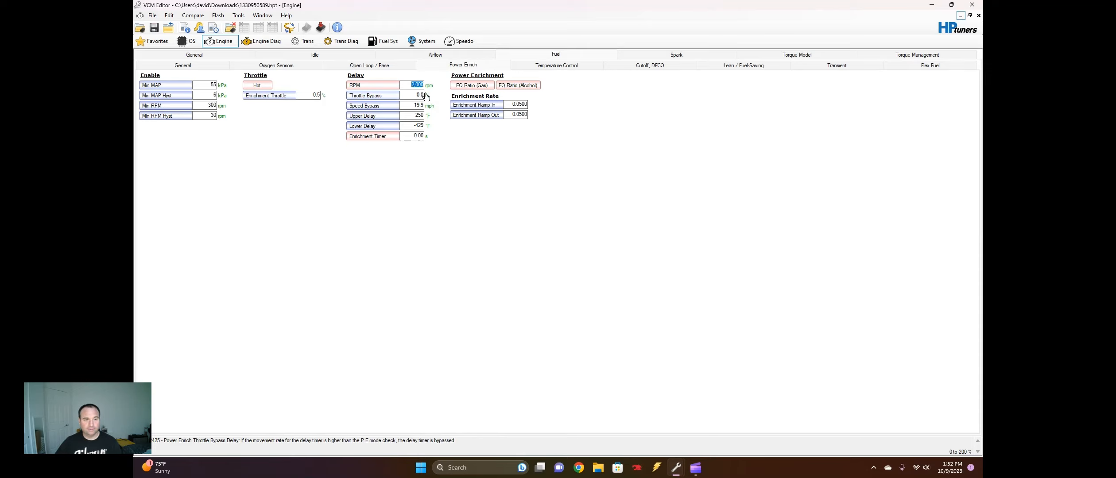
left_click(413, 136)
left_click(415, 136)
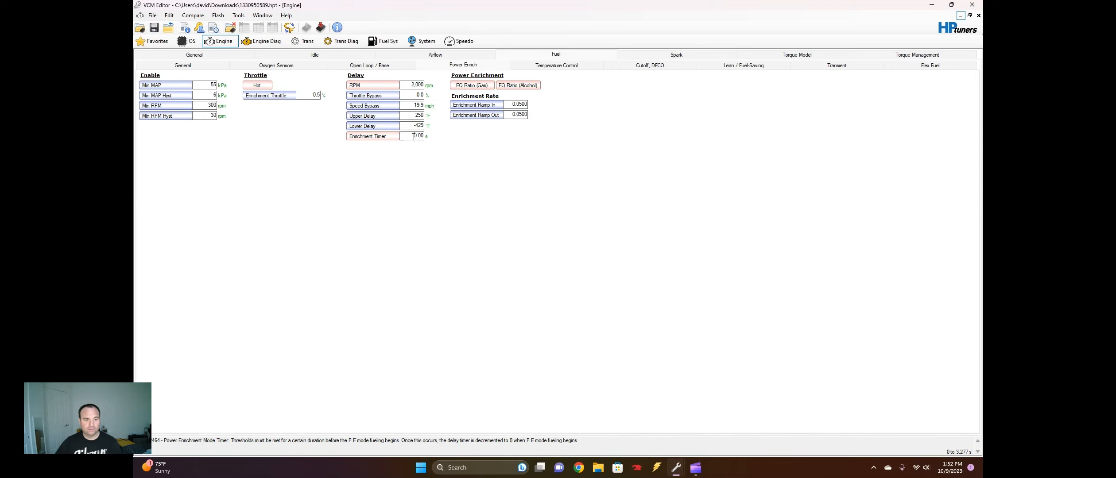
left_click(412, 85)
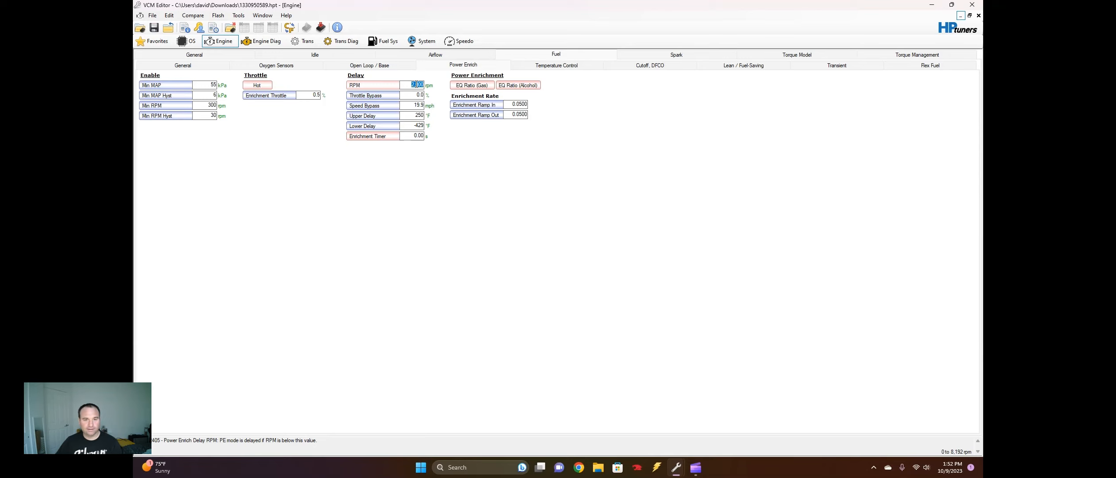
left_click(411, 138)
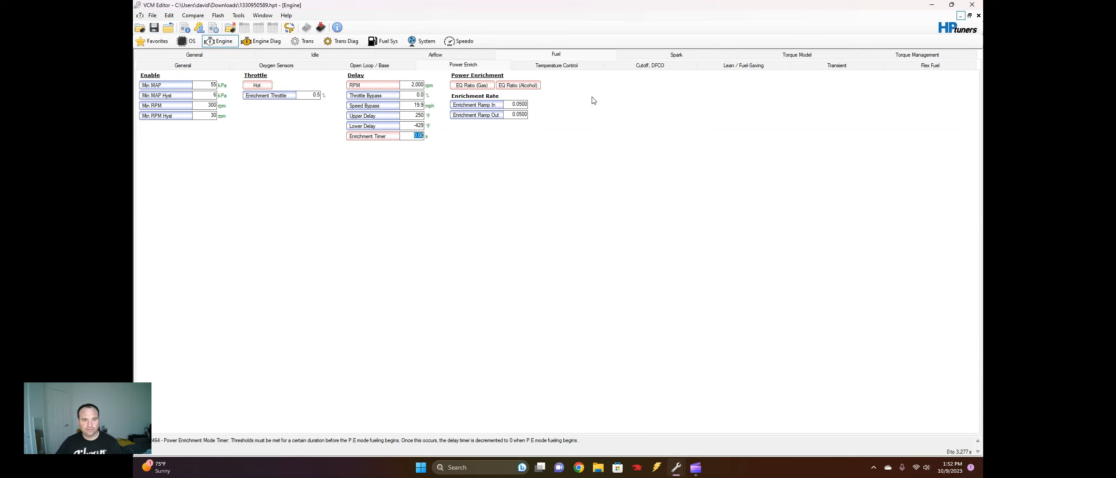
Show the gasoline Power Enrich EQ Ratio table together with the built-in calculator in a restored, non-maximized view
left_click(484, 87)
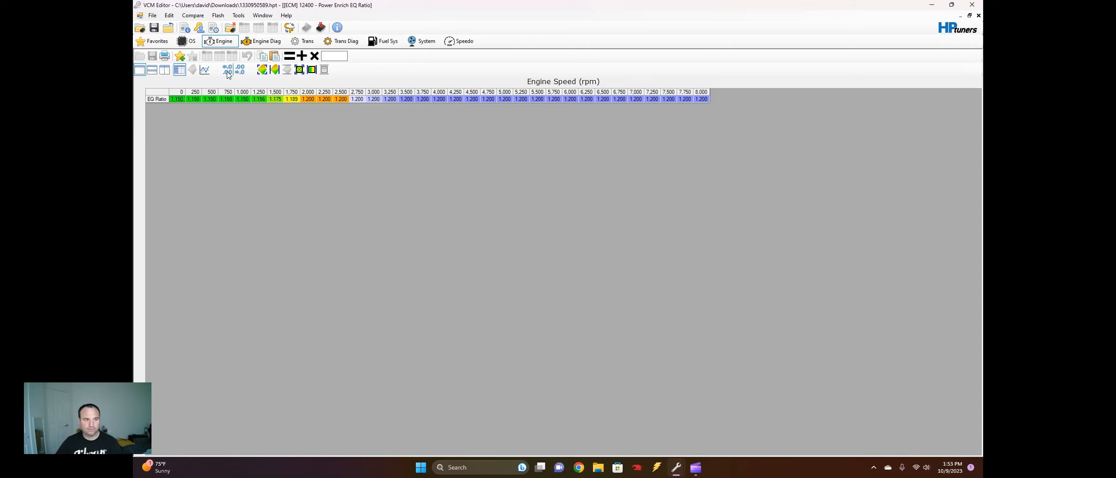
left_click(237, 16)
left_click(252, 45)
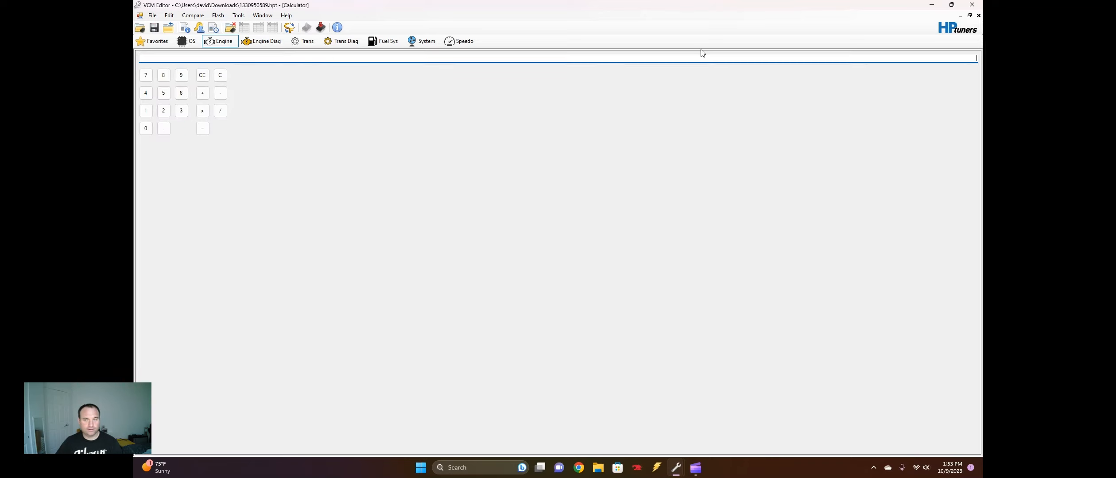
left_click(969, 15)
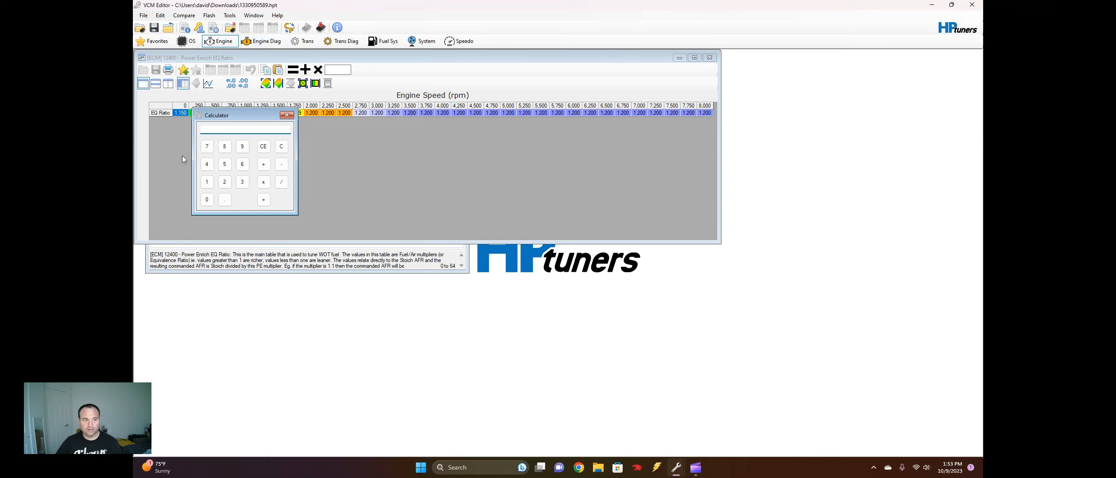
Calculate the commanded air-fuel ratio by dividing 14.7 by 1.2, and clear the calculator
left_click(207, 182)
left_click(207, 166)
left_click(225, 199)
left_click(207, 146)
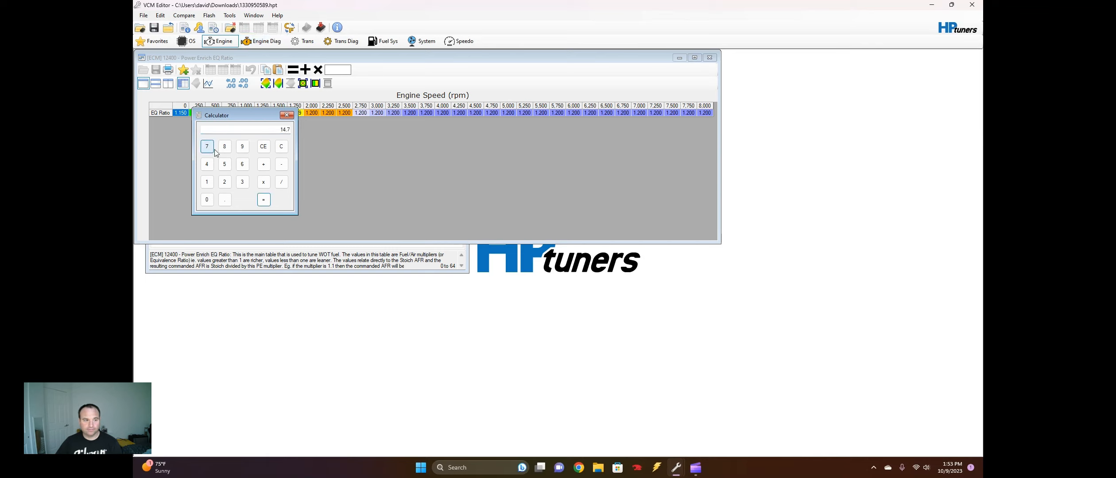
left_click(283, 184)
left_click(207, 182)
left_click(226, 201)
left_click(225, 182)
left_click(264, 199)
left_click(281, 147)
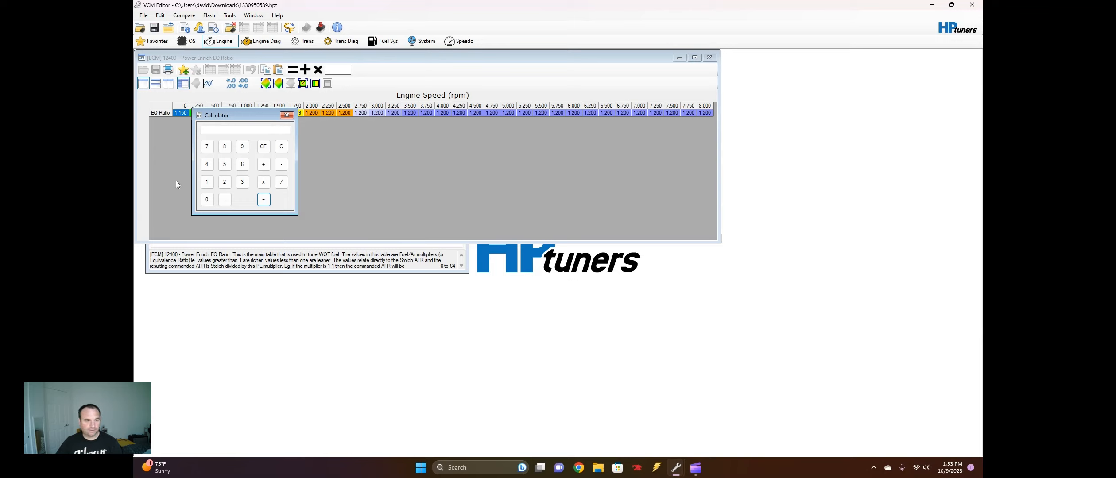
Calculate the air-fuel ratio for 14.7 divided by 1.3, and close the calculator and the EQ Ratio table
left_click(207, 183)
left_click(207, 164)
left_click(209, 148)
left_click(281, 182)
left_click(227, 201)
left_click(242, 183)
left_click(242, 183)
left_click(263, 200)
left_click(286, 116)
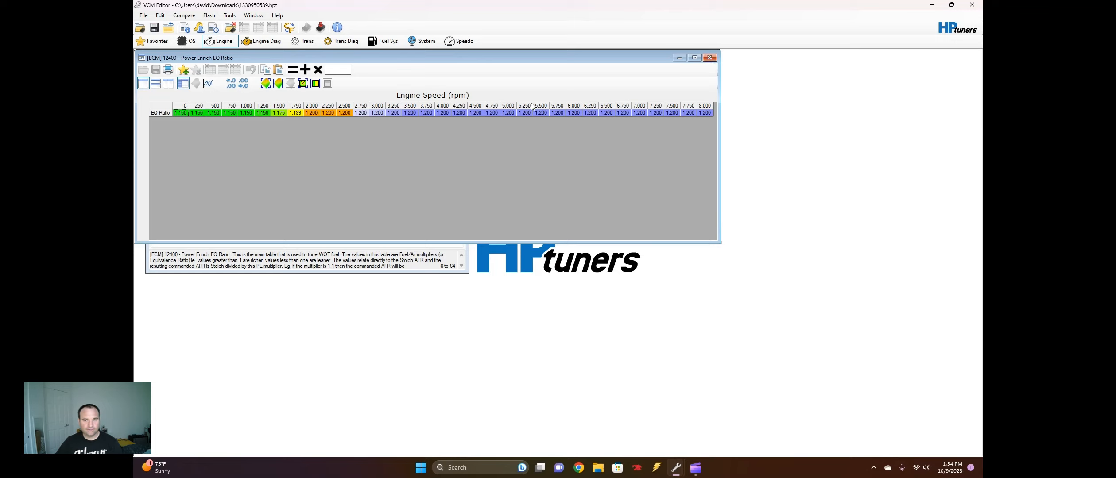
left_click(709, 59)
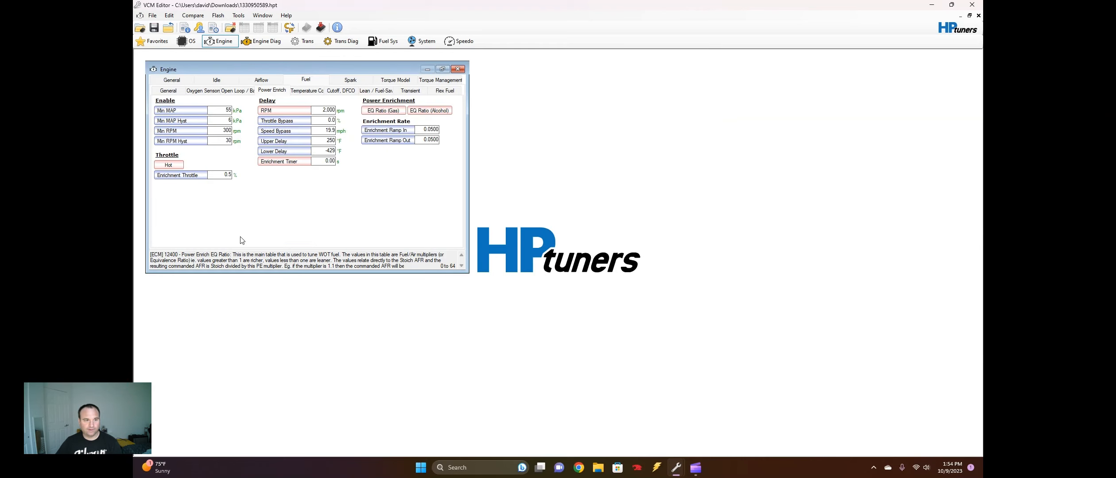
Review the alcohol Power Enrich EQ Ratio table and the Hot throttle enable threshold table, closing each one
left_click(436, 110)
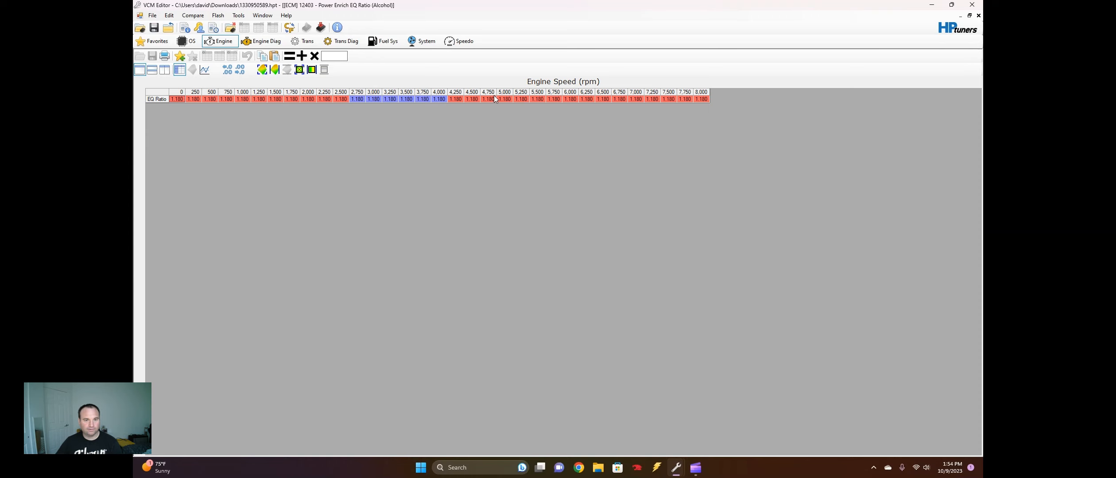
left_click(978, 15)
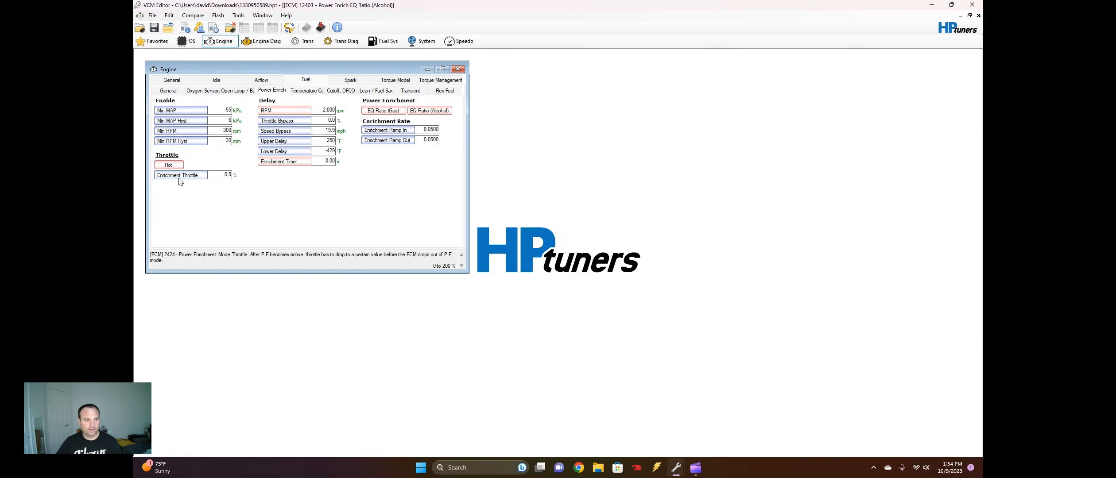
left_click(168, 164)
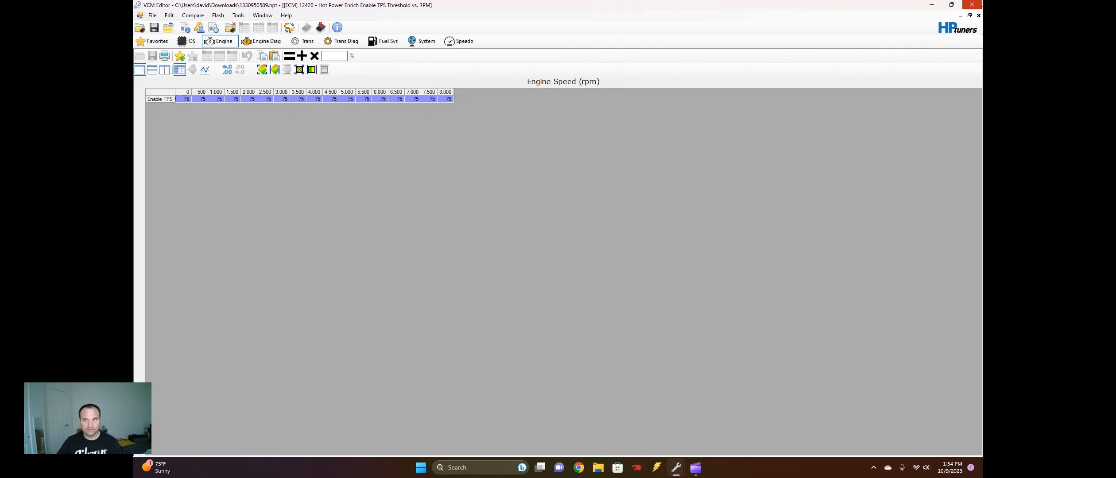
left_click(978, 16)
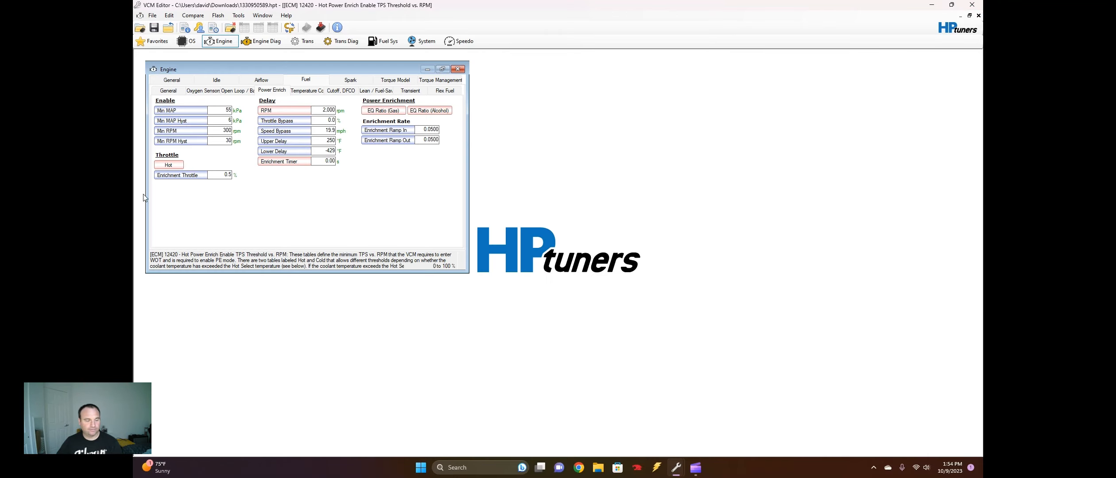
Examine the Enrichment Throttle and Min MAP enable values of the Power Enrich settings
mouse_move(179, 179)
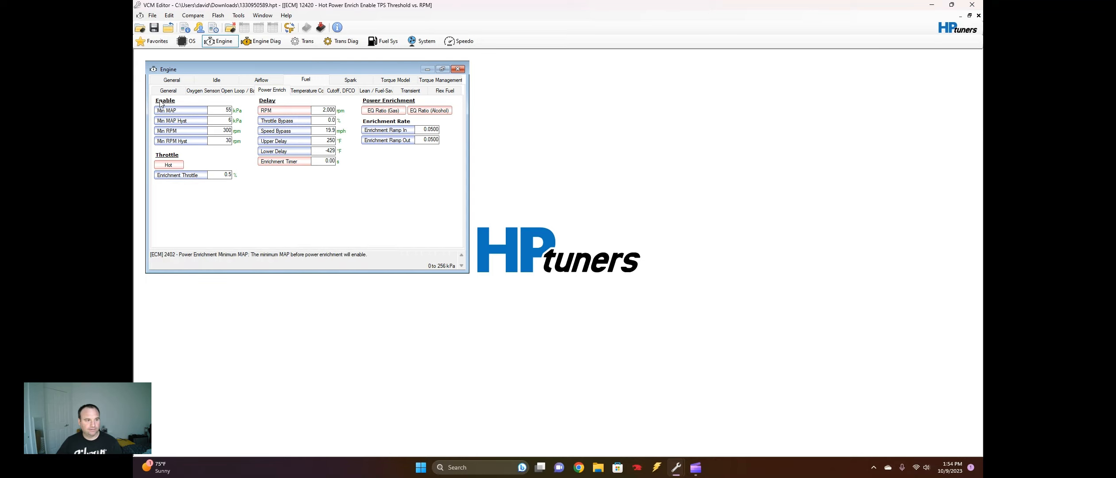
mouse_move(184, 114)
double_click(224, 111)
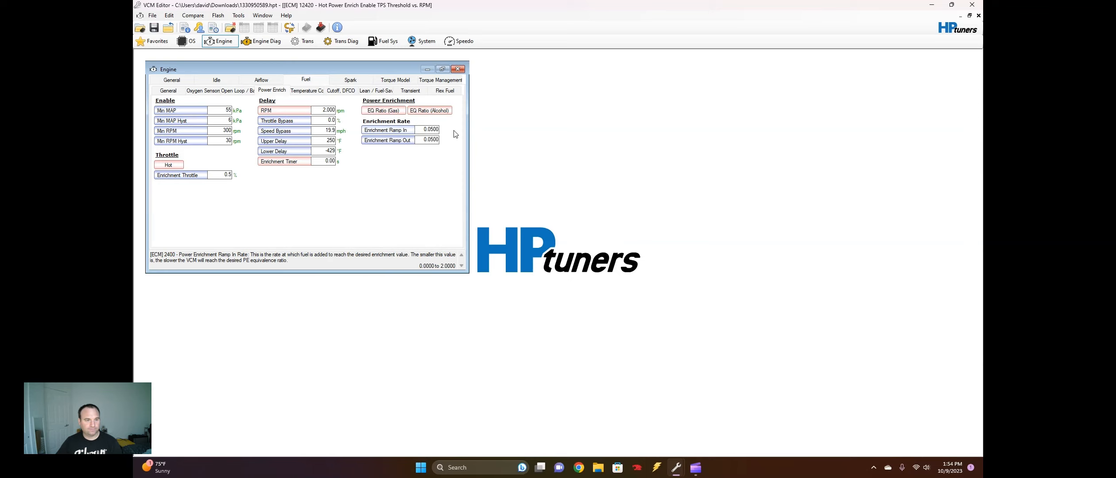
Inspect the fuel cutoff RPM limits, including the Extreme Cutoff value and the In-Gear cutoff table
left_click(316, 90)
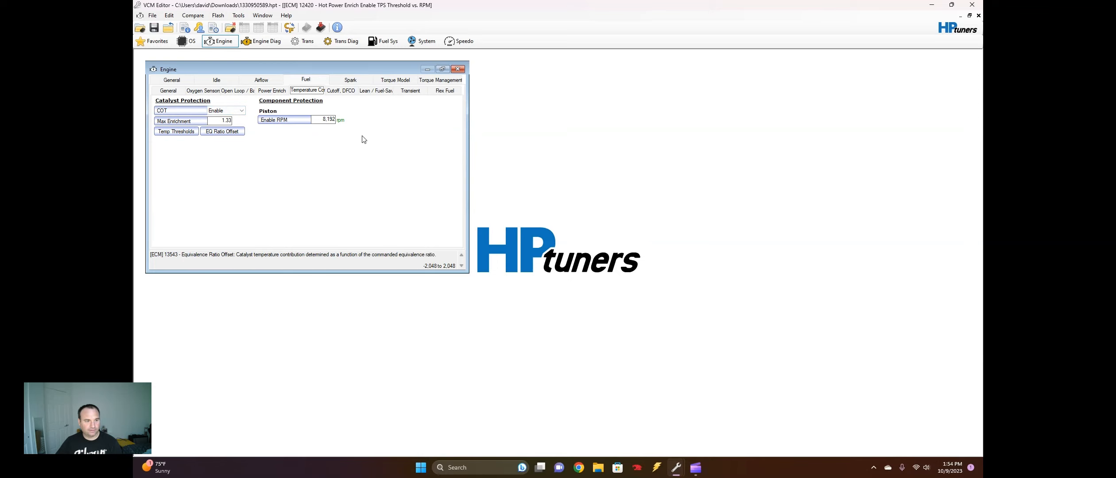
left_click(337, 91)
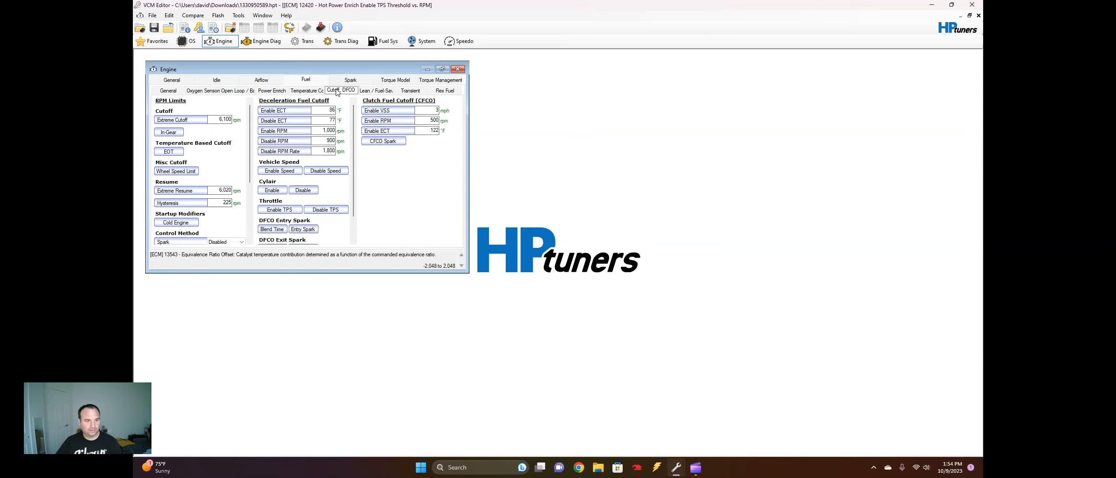
left_click(177, 114)
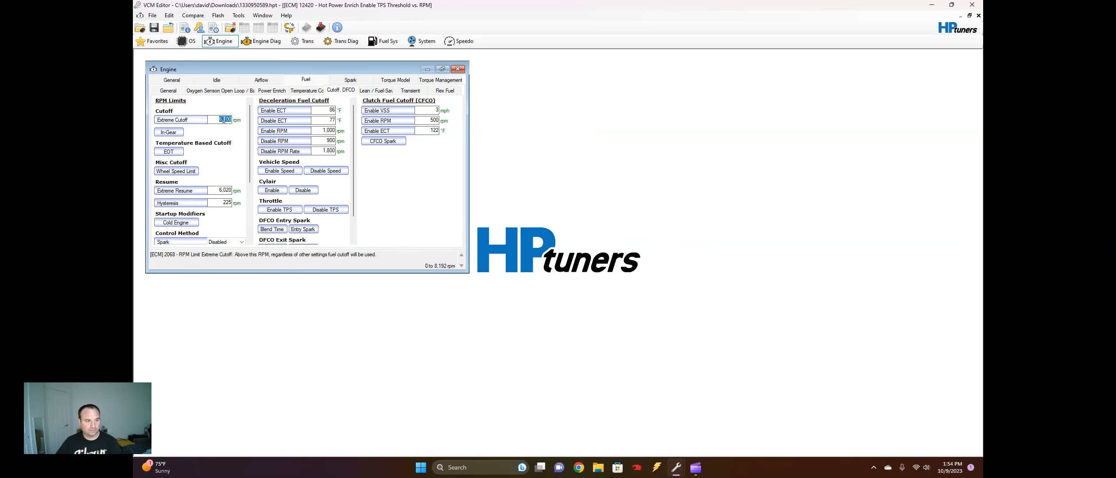
left_click(169, 132)
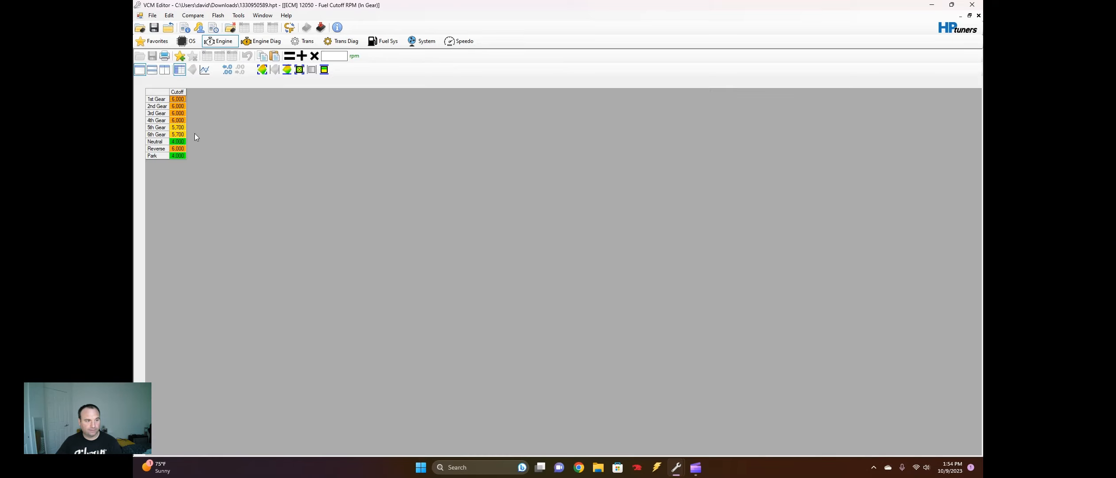
left_click(978, 15)
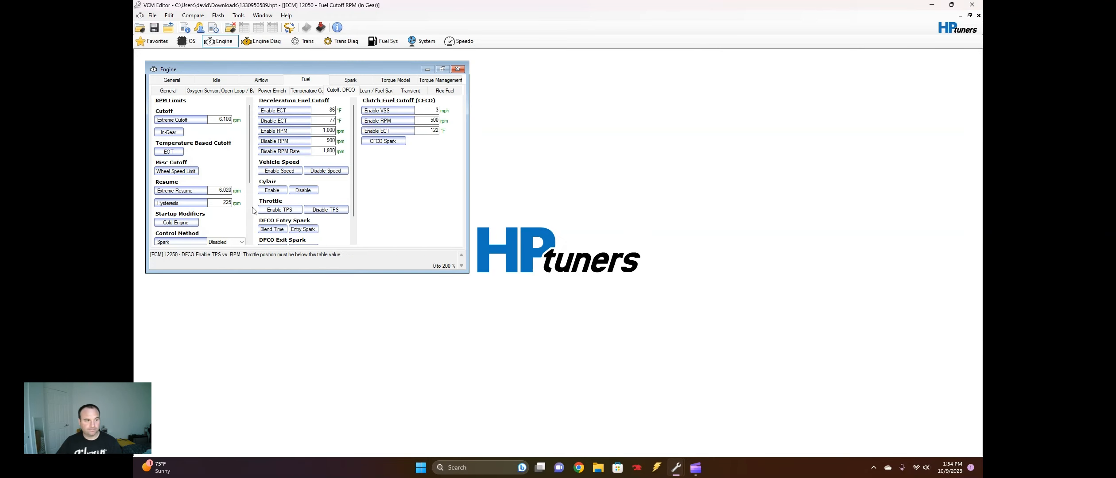
Browse the remaining RPM limit options and the Lean/Fuel-Save, Transient and Flex Fuel settings
scroll(251, 177, "down", 2)
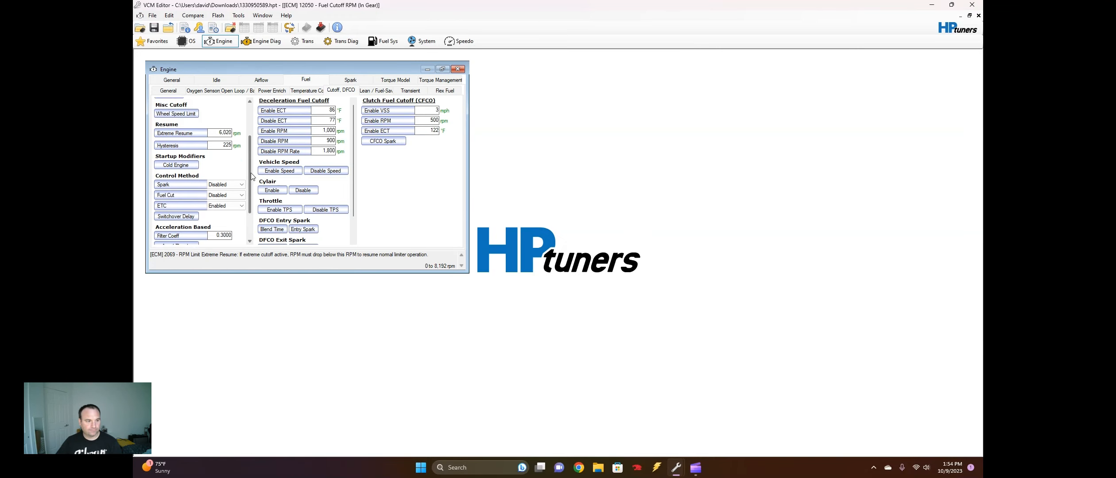
scroll(251, 177, "down", 2)
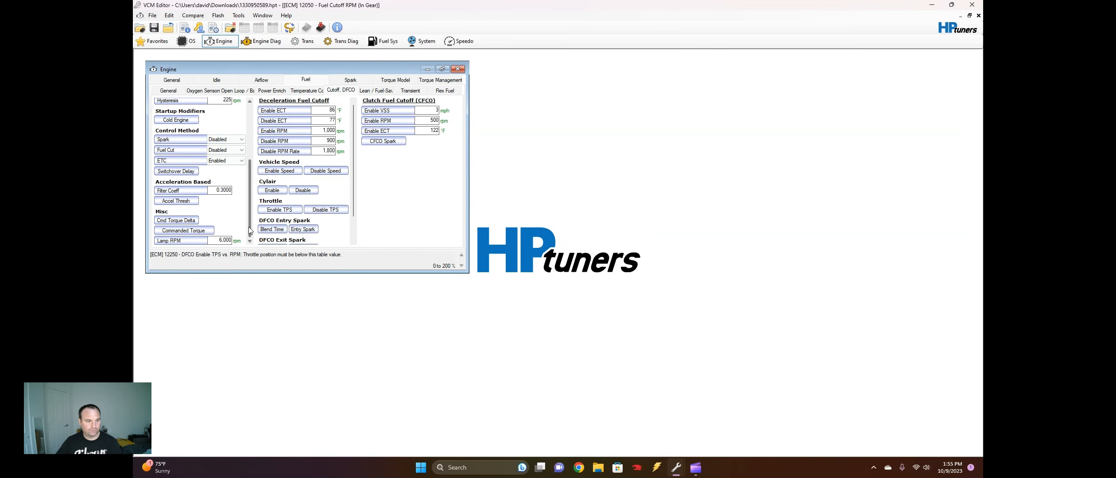
scroll(249, 230, "up", 4)
left_click(385, 91)
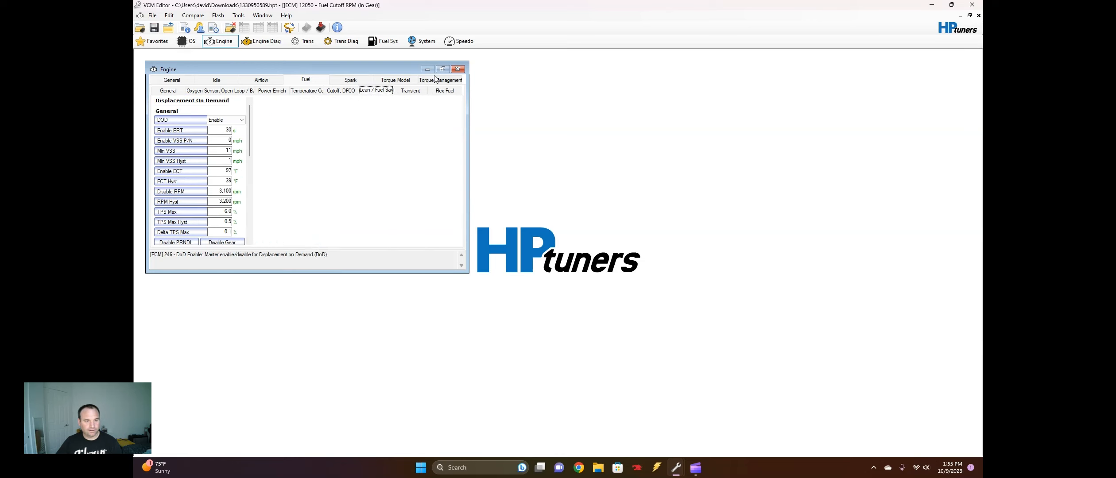
left_click(410, 90)
left_click(454, 92)
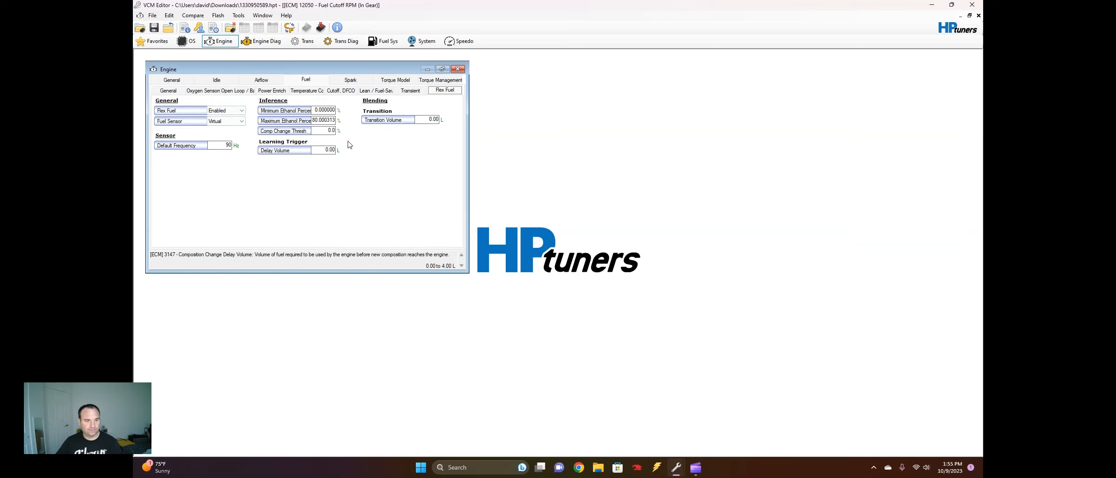
Show the Low Octane main spark table and highlight its 0.44 to 1.24 g cells from 2,400 to 8,192 rpm
left_click(349, 82)
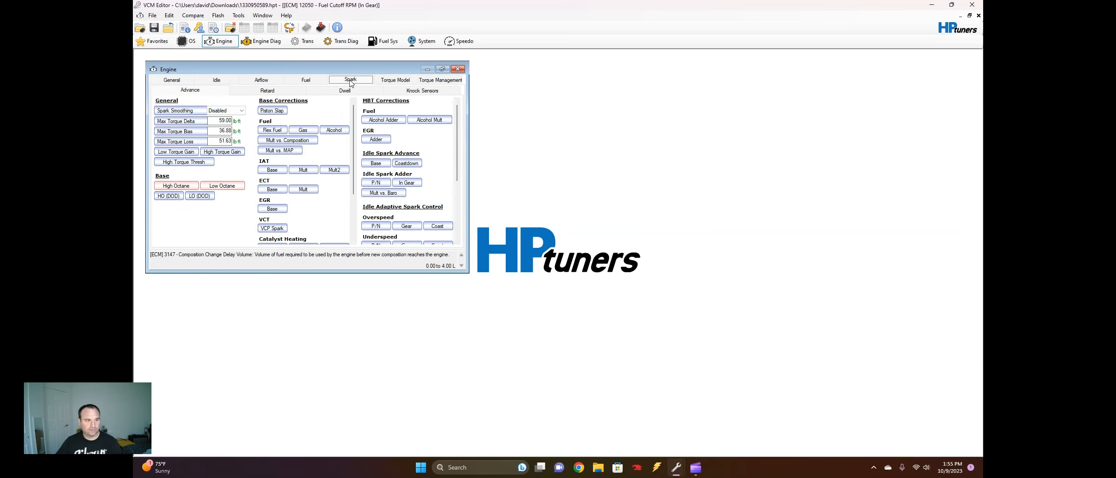
left_click(236, 192)
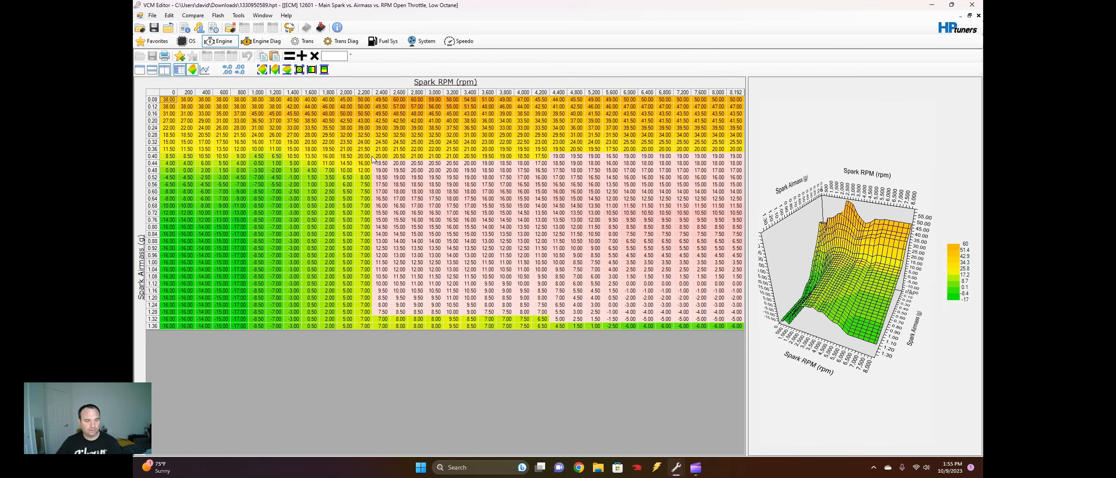
left_click_drag(381, 166, 735, 304)
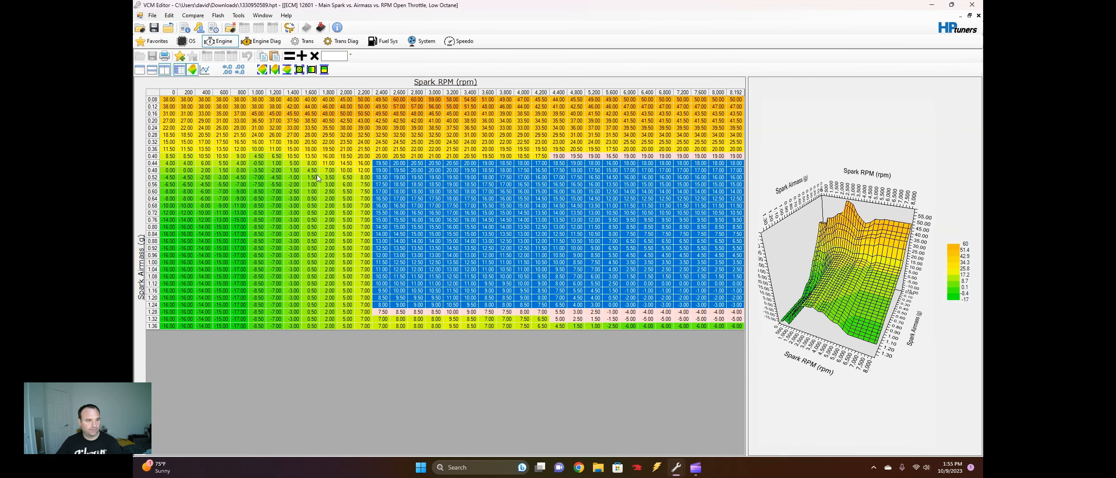
left_click(257, 242)
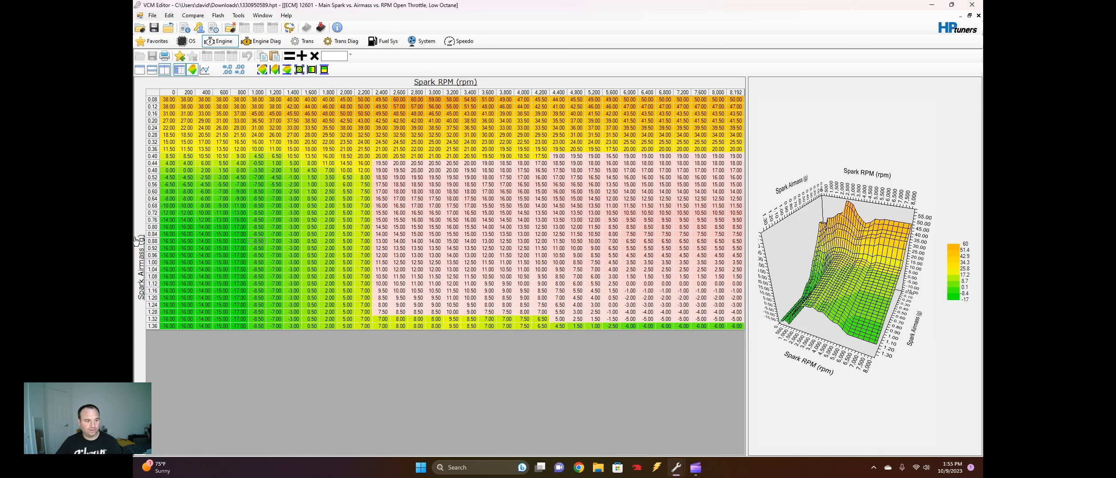
Examine the low octane timing across the airmass rows and the cells at various engine speeds
left_click_drag(156, 114, 172, 200)
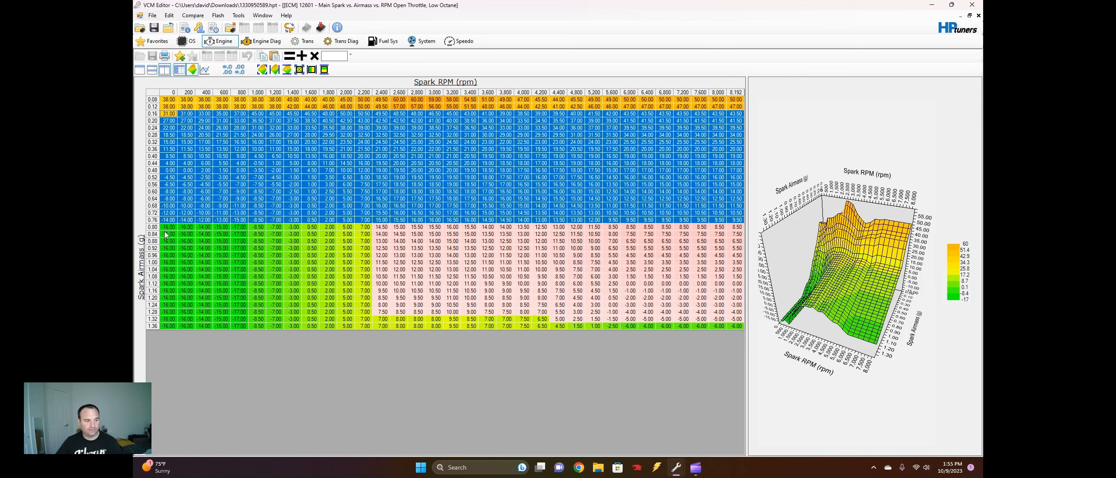
left_click_drag(165, 230, 186, 241)
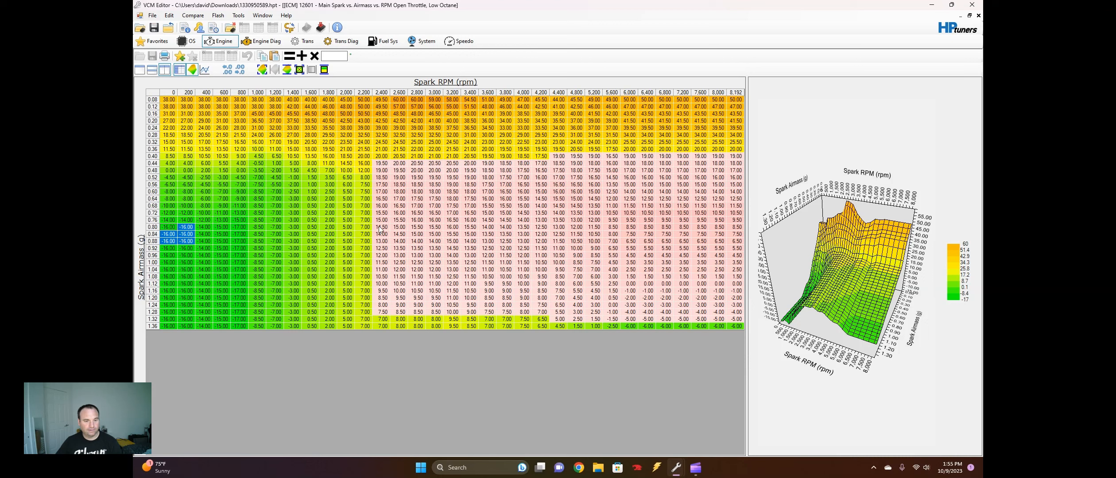
left_click(558, 241)
left_click(647, 235)
left_click(634, 249)
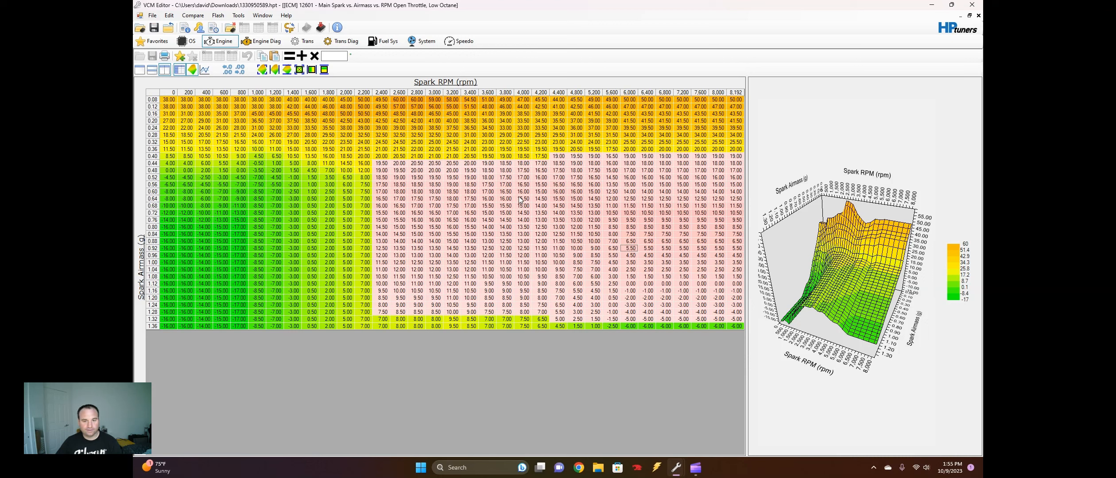
left_click_drag(519, 197, 521, 192)
left_click_drag(649, 192, 653, 201)
left_click_drag(662, 235, 650, 241)
left_click_drag(520, 241, 507, 234)
left_click_drag(488, 164, 488, 150)
left_click_drag(716, 120, 663, 149)
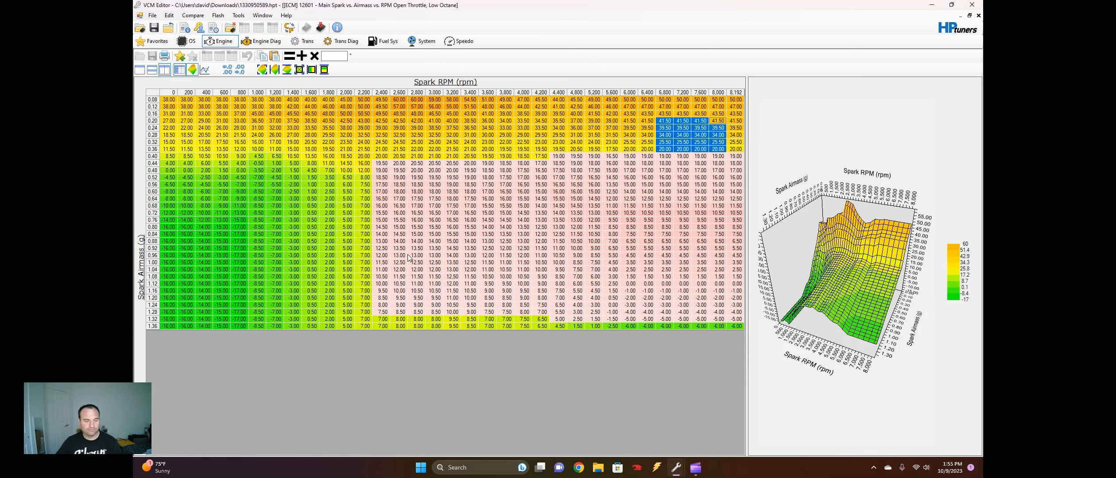
left_click(432, 235)
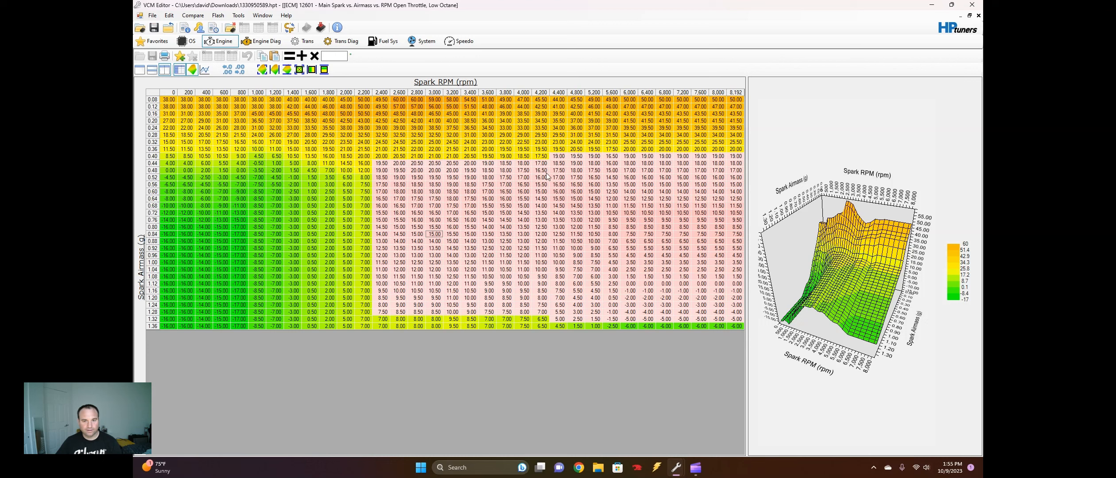
Interpolate the low octane spark values between vertical bounds from 0.36 g airmass upward across 2,400 to 8,192 rpm, and close the table
left_click_drag(559, 149, 781, 364)
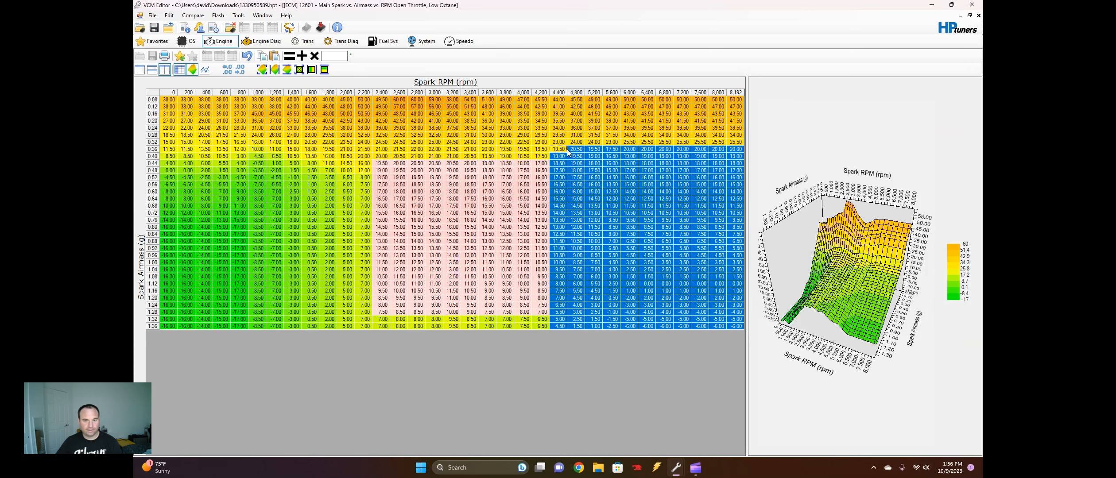
left_click_drag(567, 150, 383, 325)
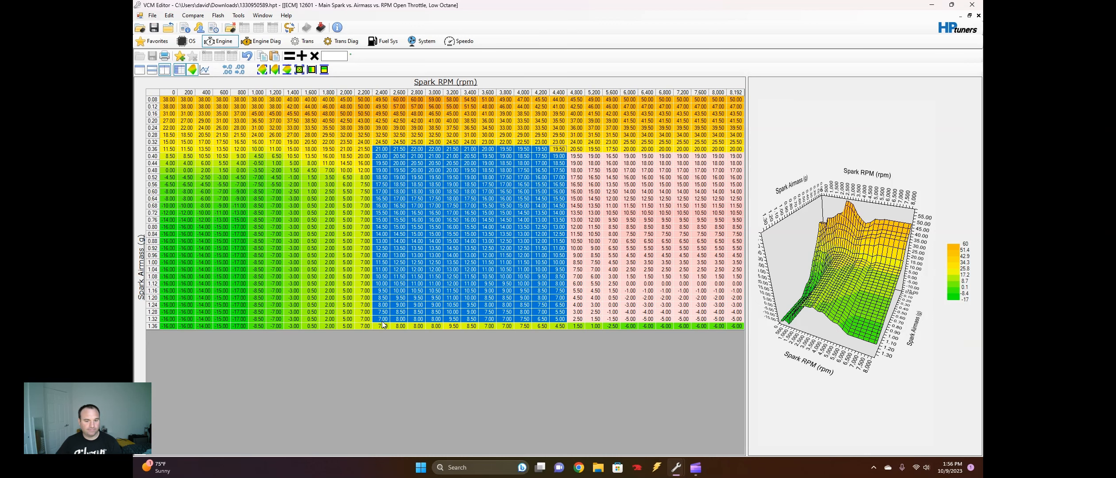
left_click(325, 70)
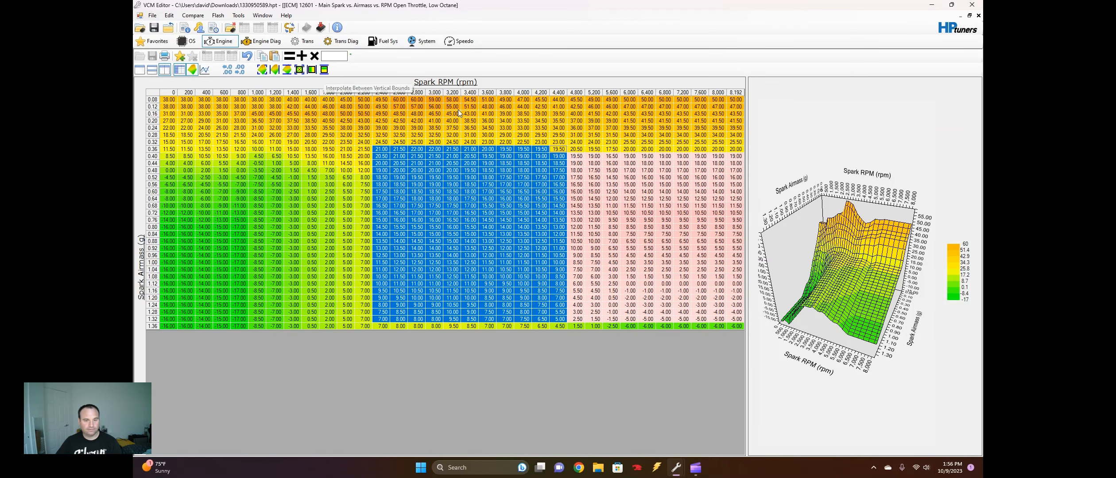
left_click(659, 242)
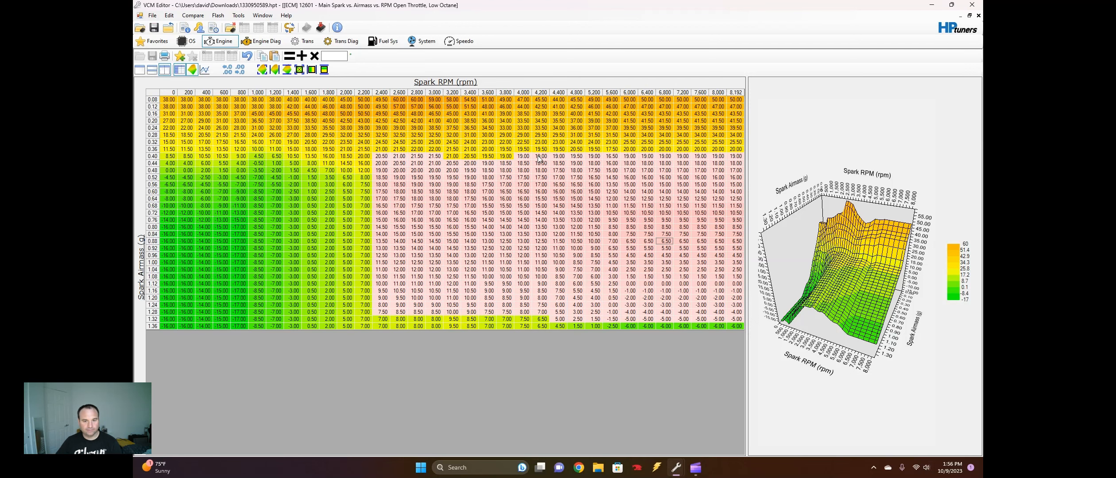
left_click(611, 107)
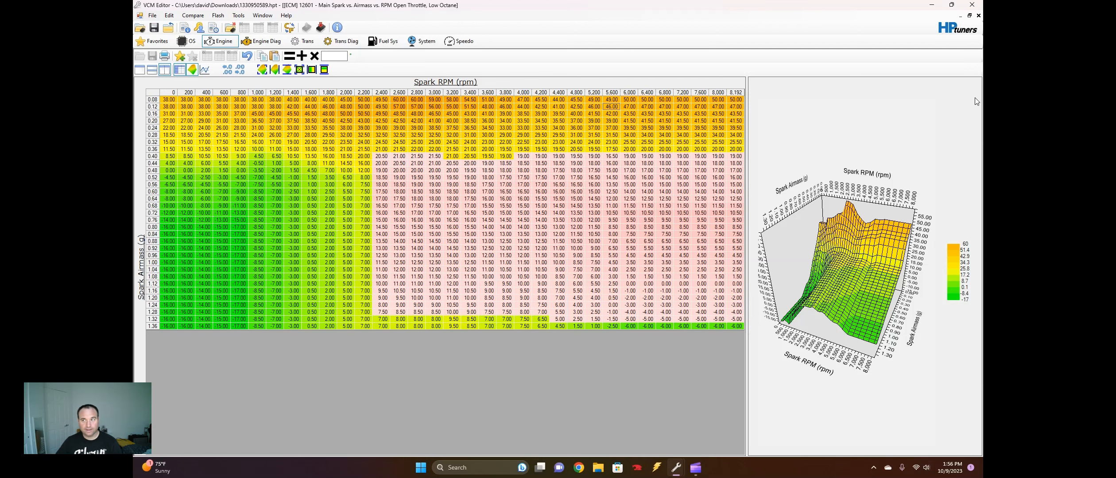
left_click(979, 16)
Compare the High Octane and Low Octane main spark tables, and review the high octane DOD spark table
left_click(188, 186)
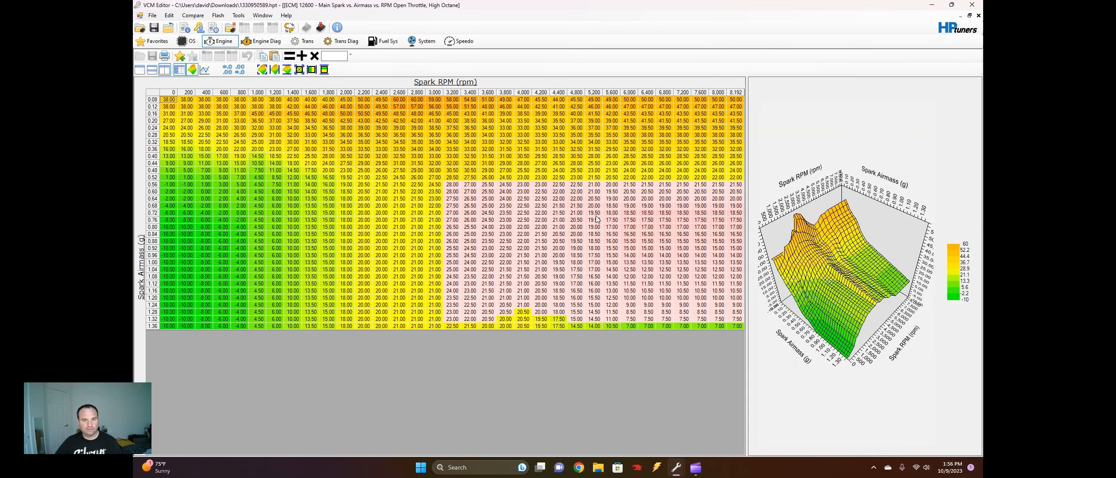
left_click(682, 120)
left_click(978, 17)
left_click(226, 186)
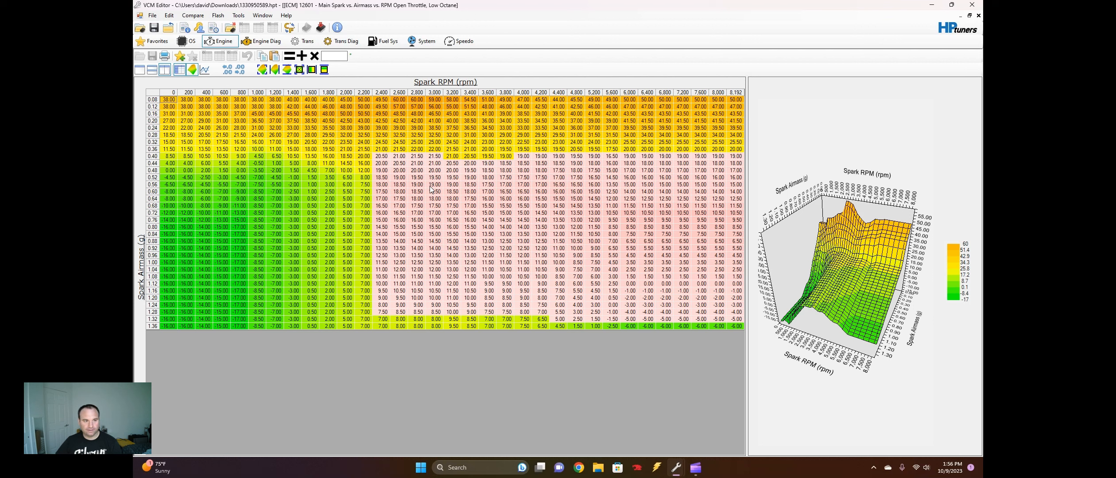
left_click(222, 149)
left_click(978, 15)
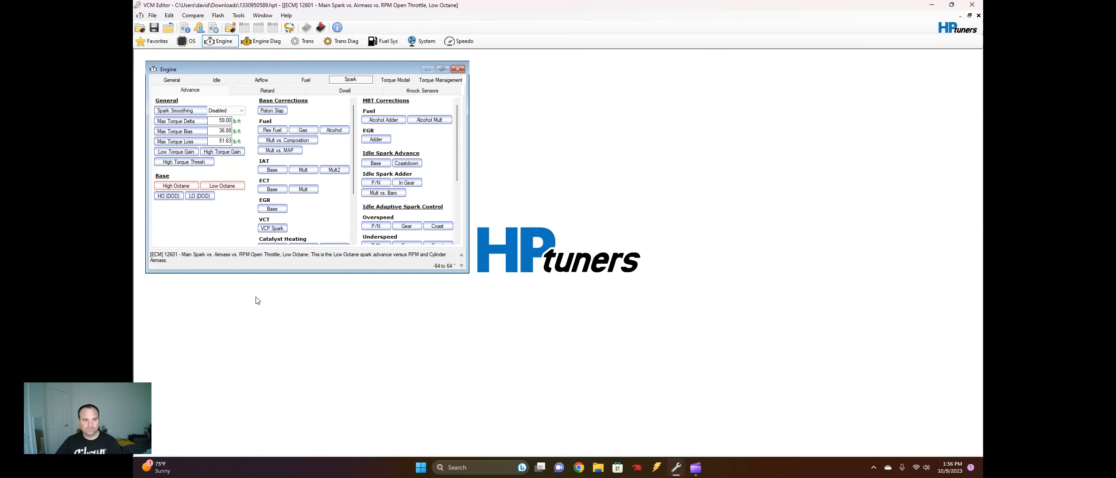
left_click(169, 195)
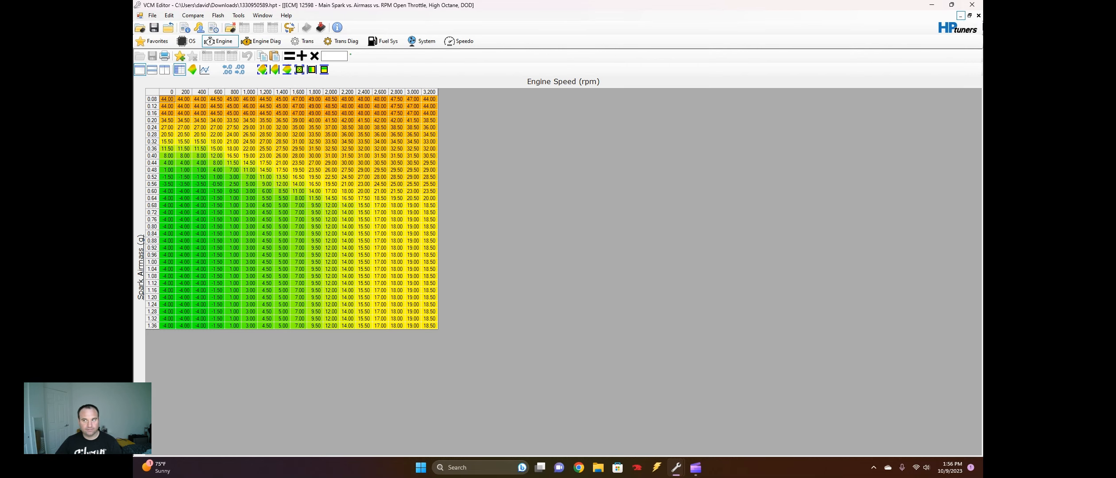
left_click(978, 15)
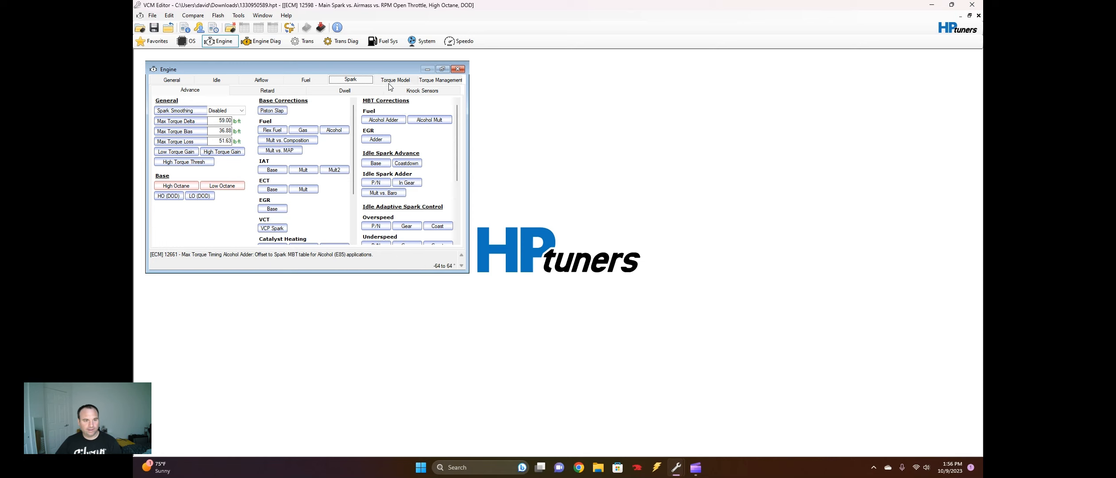
Show the 1st Gear Max Torque vs. RPM table from the engine's torque management settings
left_click(432, 81)
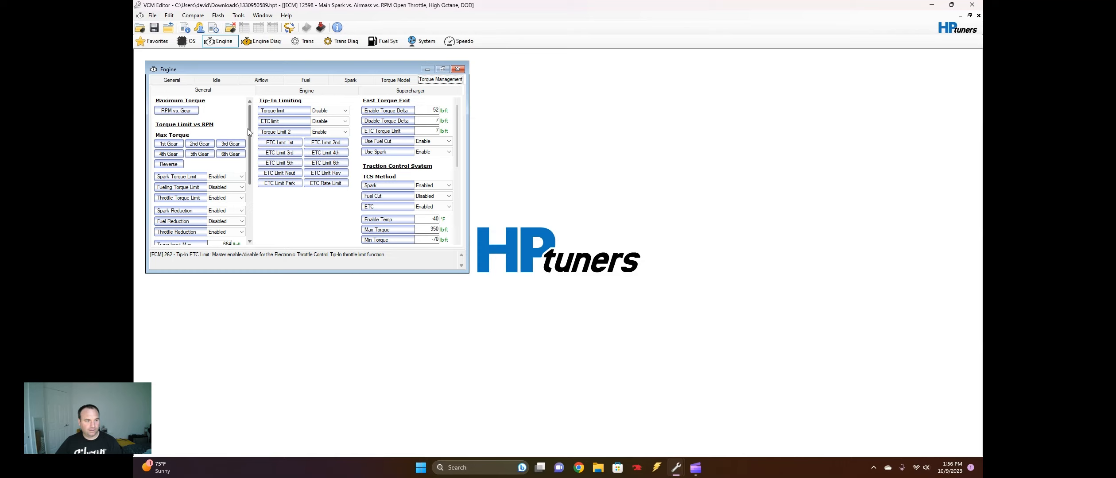
scroll(177, 129, "down", 1)
left_click(173, 125)
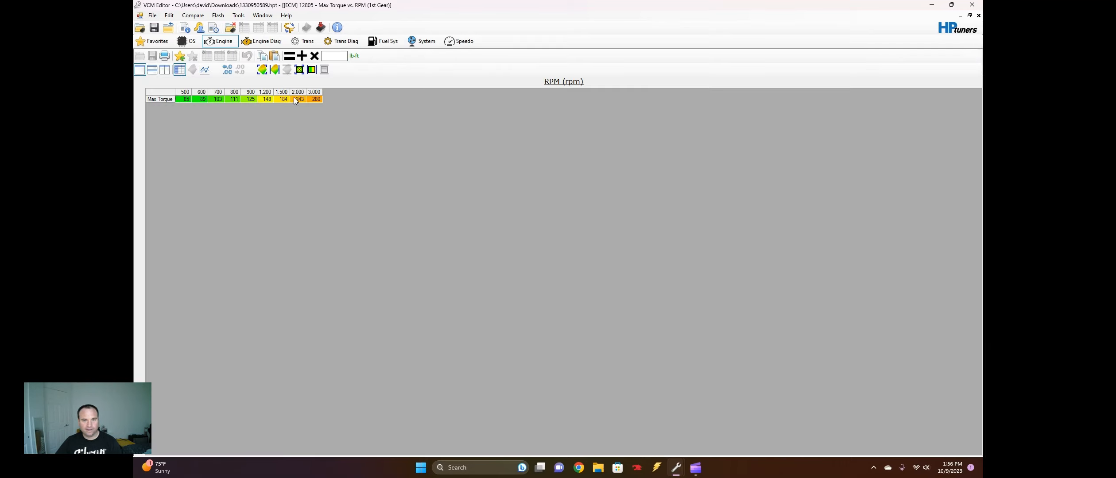
Review the Max Torque vs. RPM tables for 1st through 4th gear
left_click(978, 16)
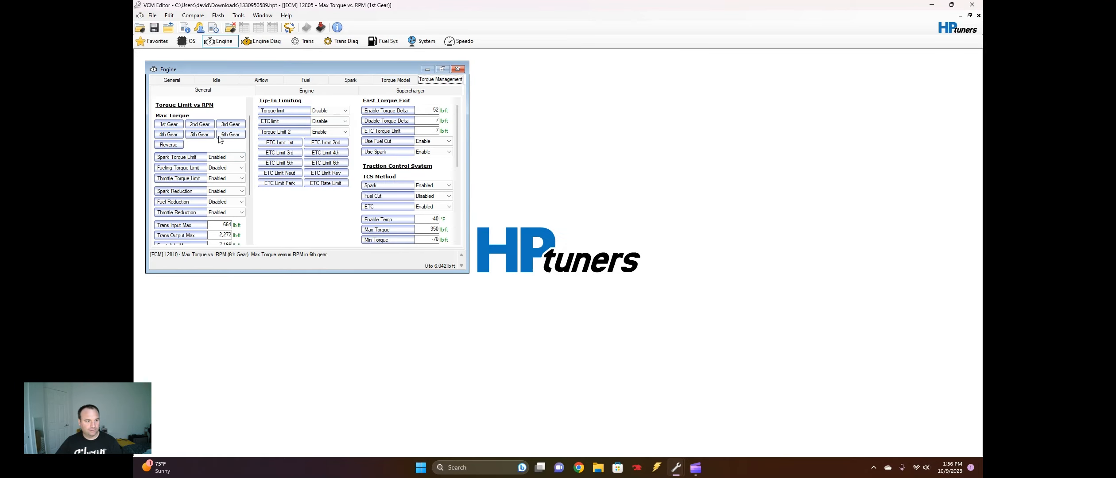
left_click(174, 126)
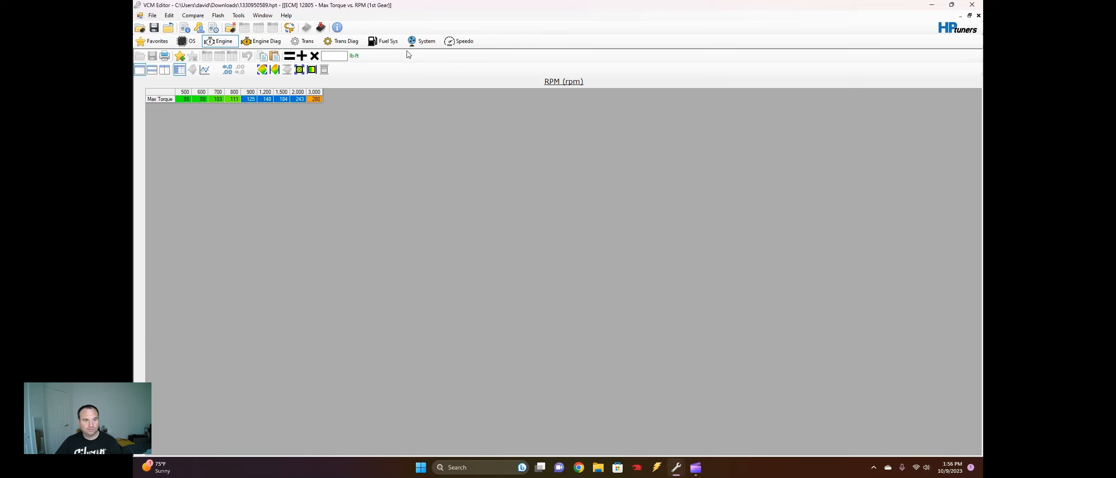
left_click(978, 15)
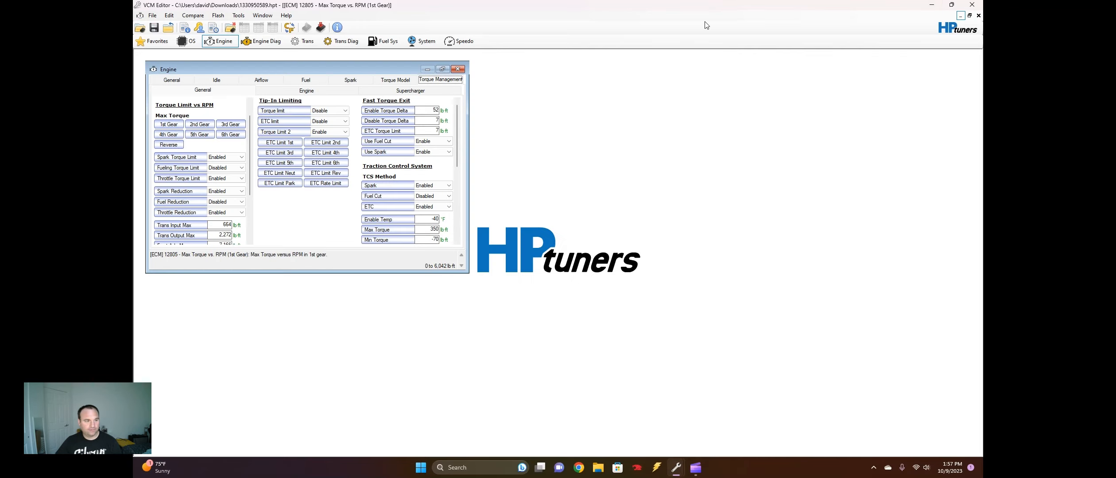
left_click(192, 126)
left_click(979, 16)
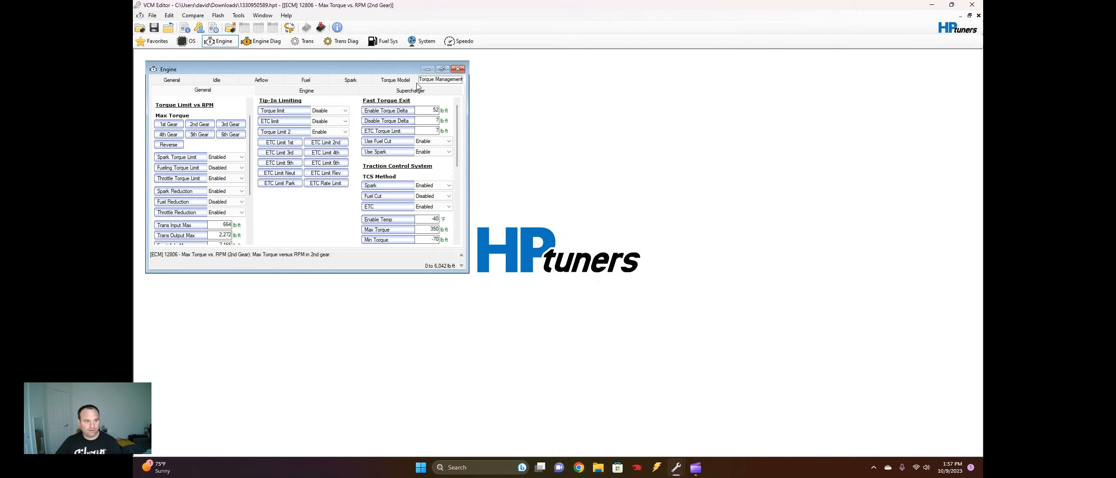
left_click(230, 124)
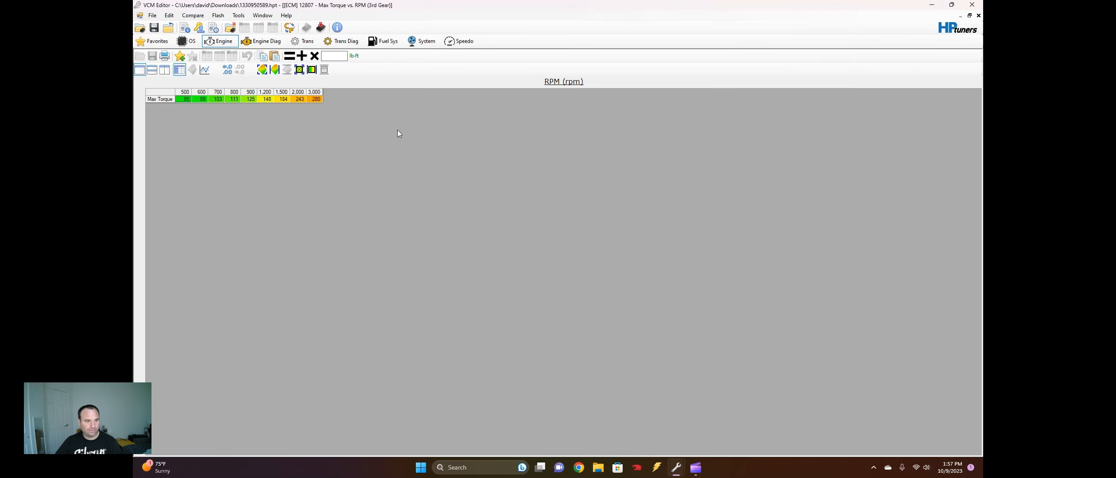
left_click(978, 16)
left_click(238, 133)
left_click(978, 16)
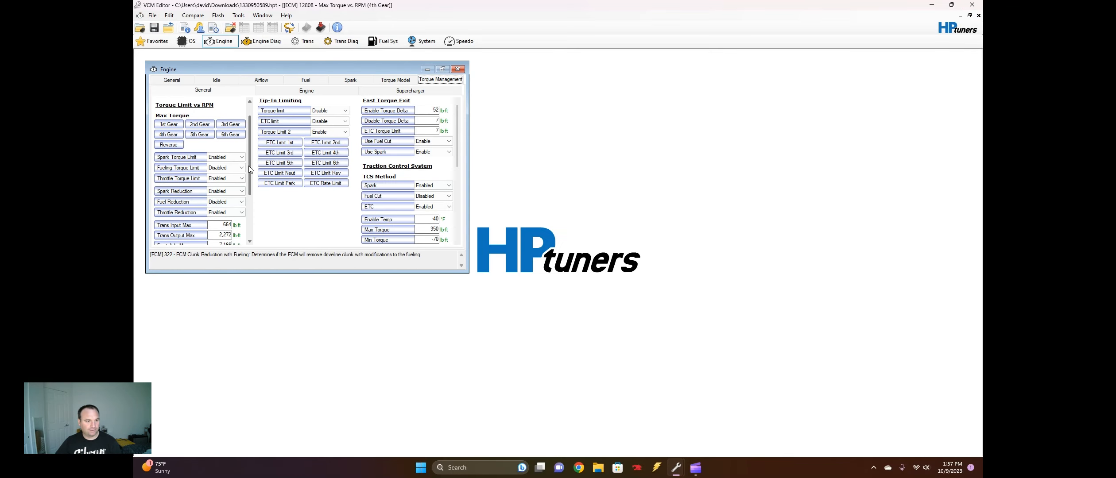
Set Disable by TCS to Disable under Brake Torque Management, and check the Brake Torque Limit table
left_click_drag(250, 170, 266, 212)
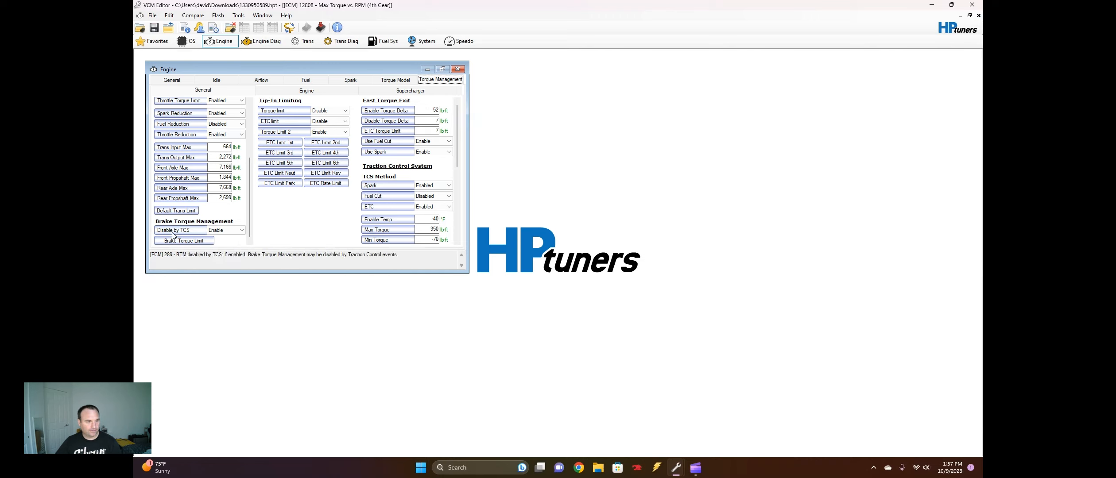
left_click(227, 232)
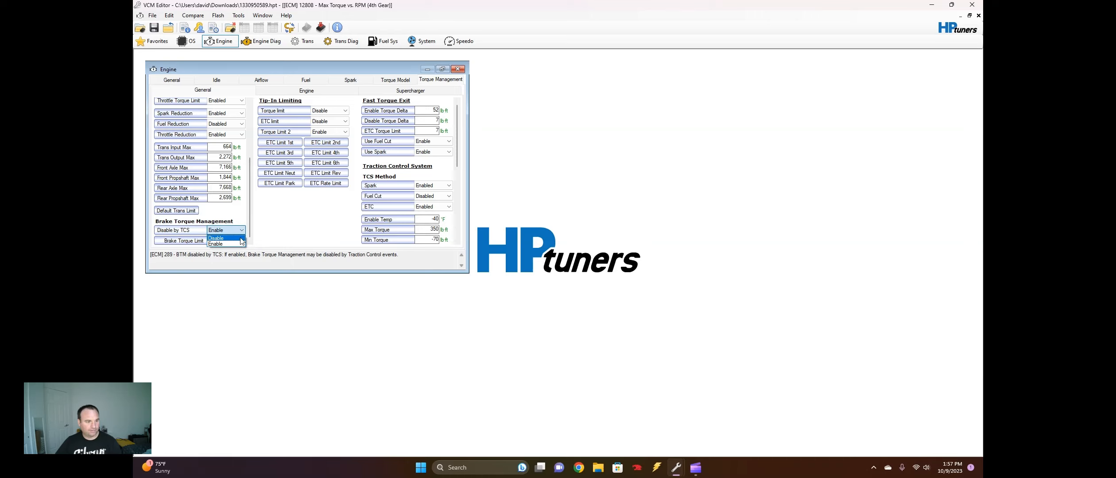
left_click(241, 243)
left_click(208, 241)
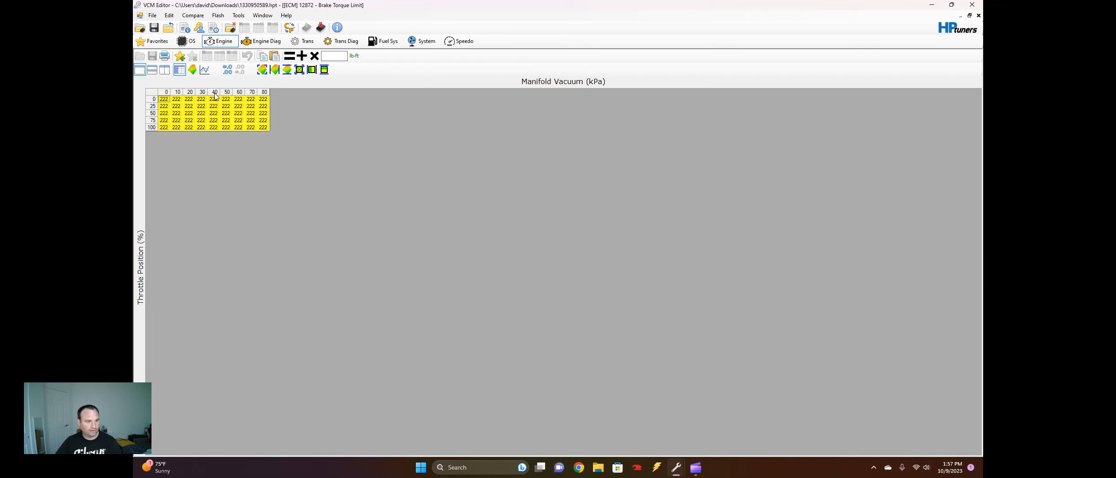
left_click(978, 15)
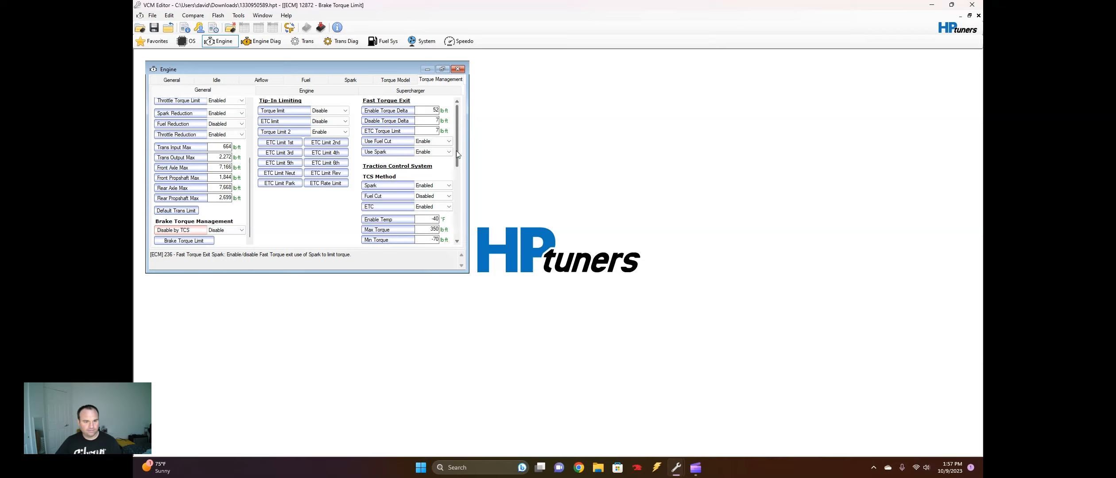
Disable the Spark and ETC methods of the Traction Control System
left_click_drag(457, 152, 458, 182)
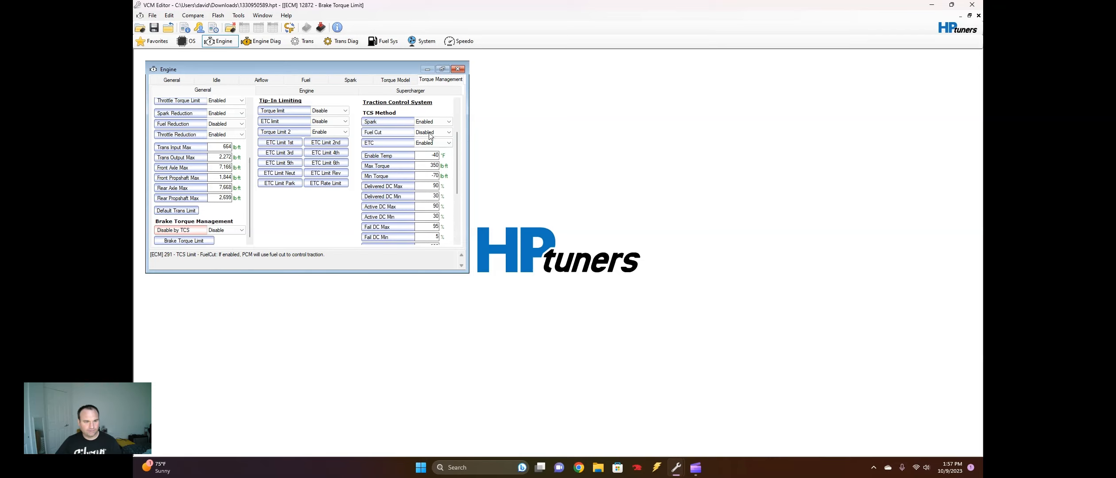
left_click(433, 122)
left_click(433, 130)
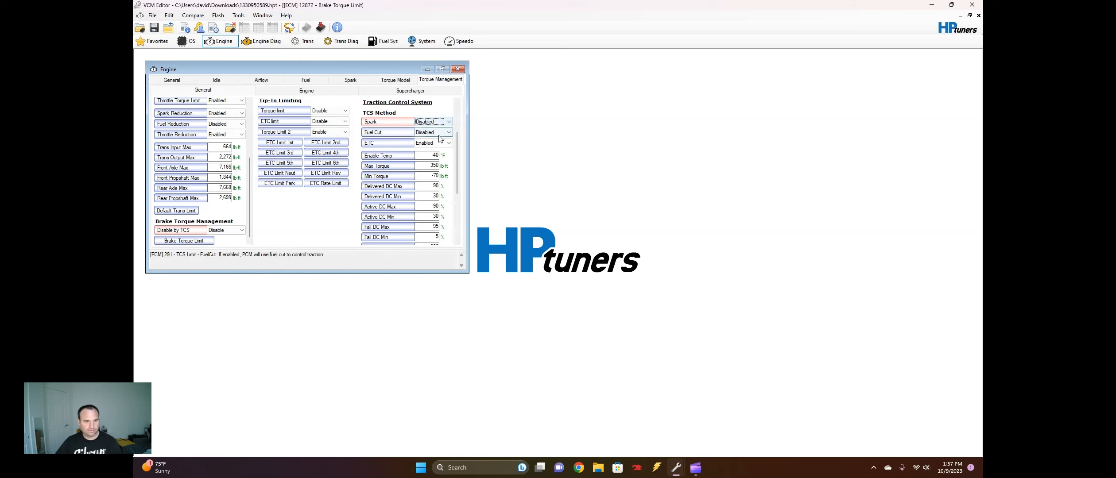
left_click(435, 143)
left_click(434, 151)
Check the transmission's default torque limit table, and set the traction control Max Torque to 640 lb-ft
left_click_drag(457, 141, 472, 96)
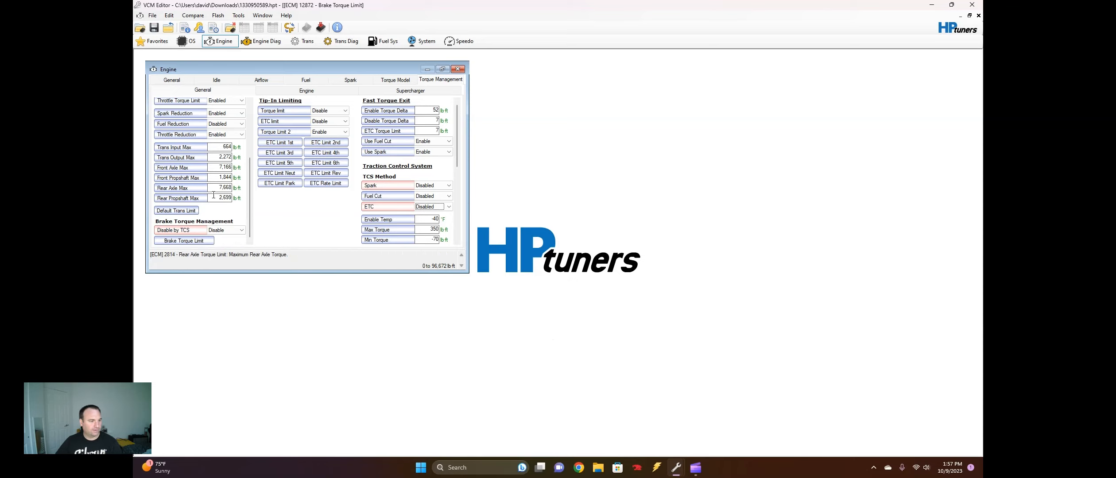
left_click(186, 211)
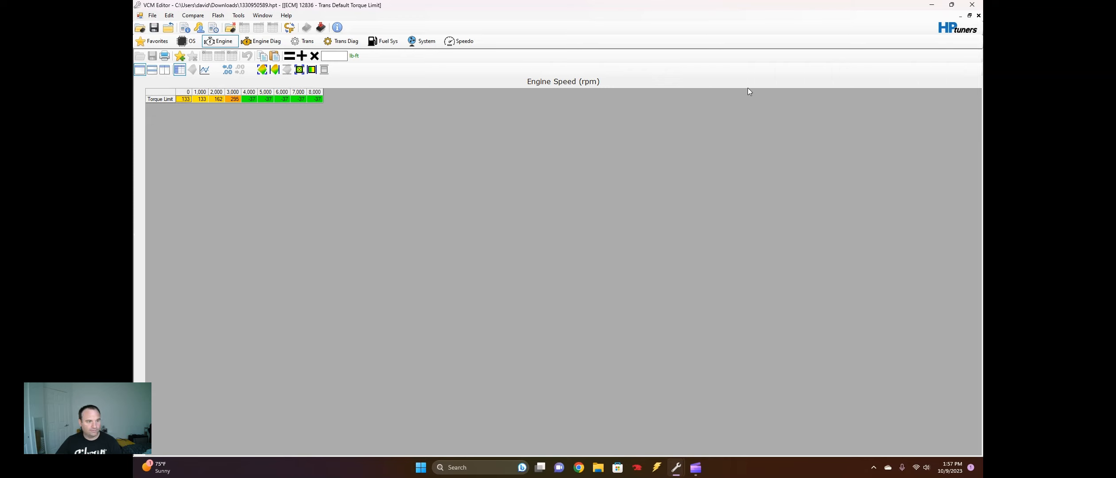
left_click(978, 15)
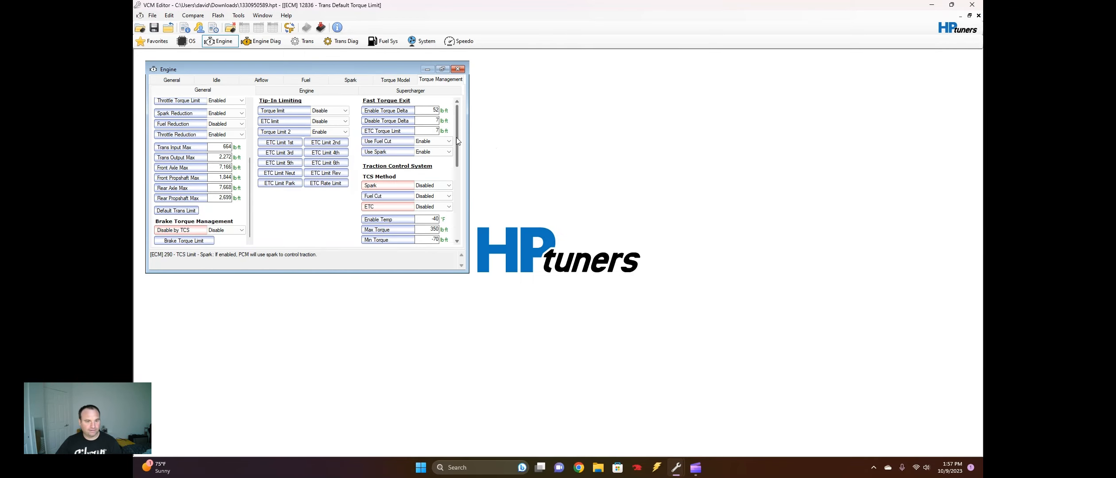
left_click_drag(456, 138, 475, 119)
scroll(463, 164, "down", 5)
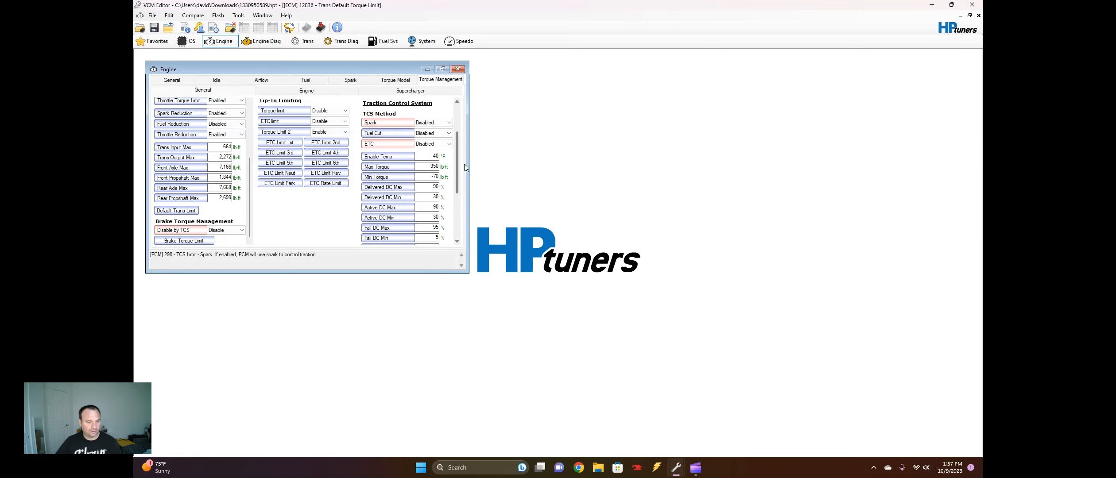
left_click(429, 163)
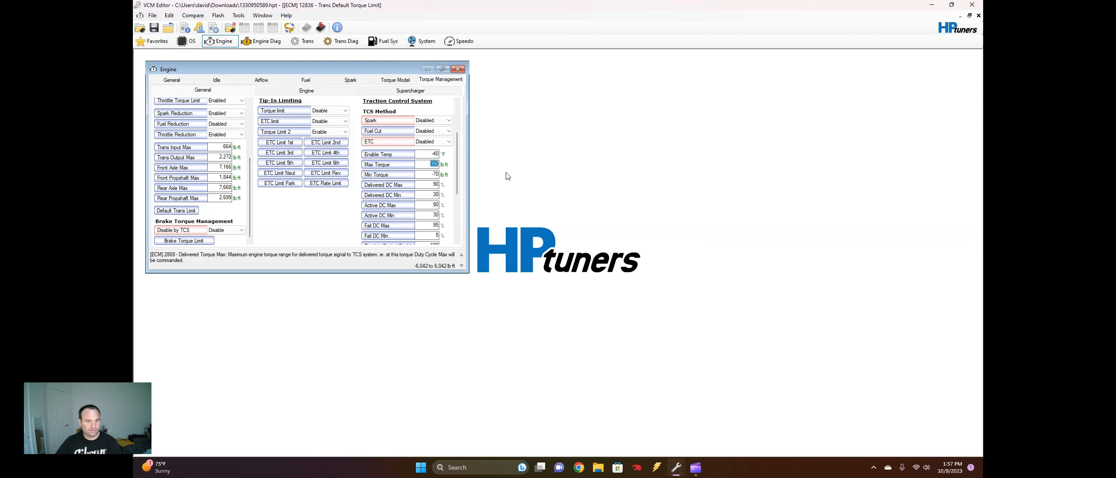
type("640")
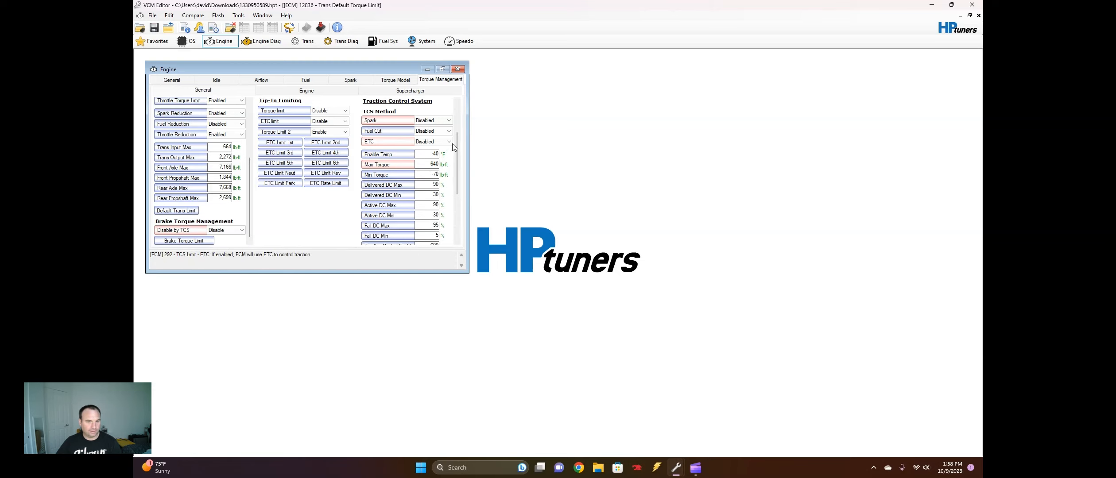
Review the engine and supercharger torque management settings, return to the general ones, and close the Engine window
scroll(456, 143, "up", 5)
left_click(312, 92)
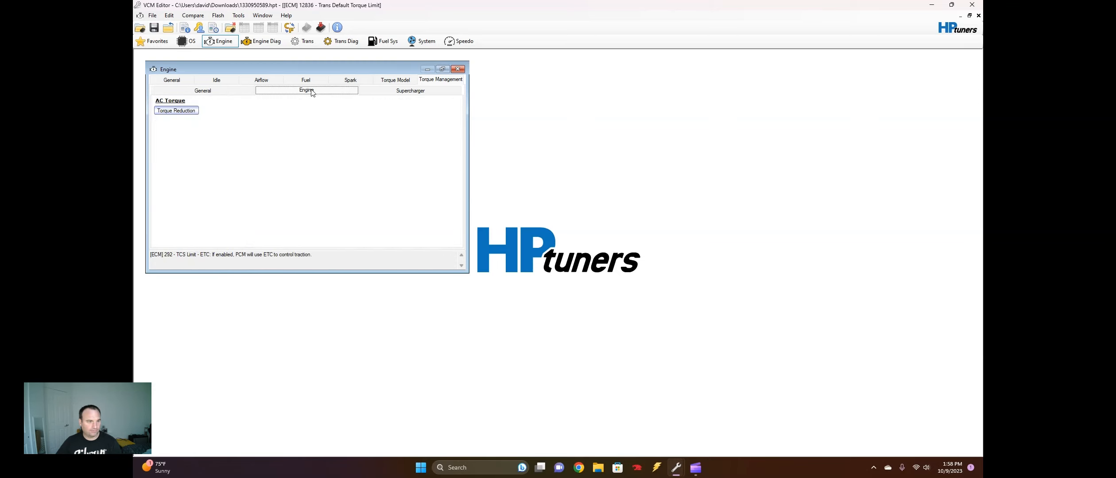
left_click(402, 91)
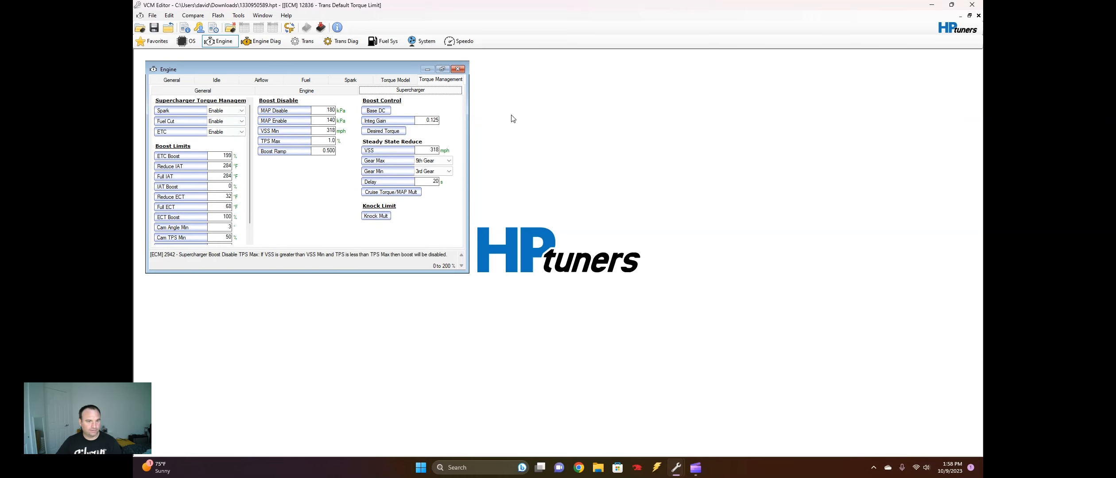
left_click(295, 81)
left_click(345, 80)
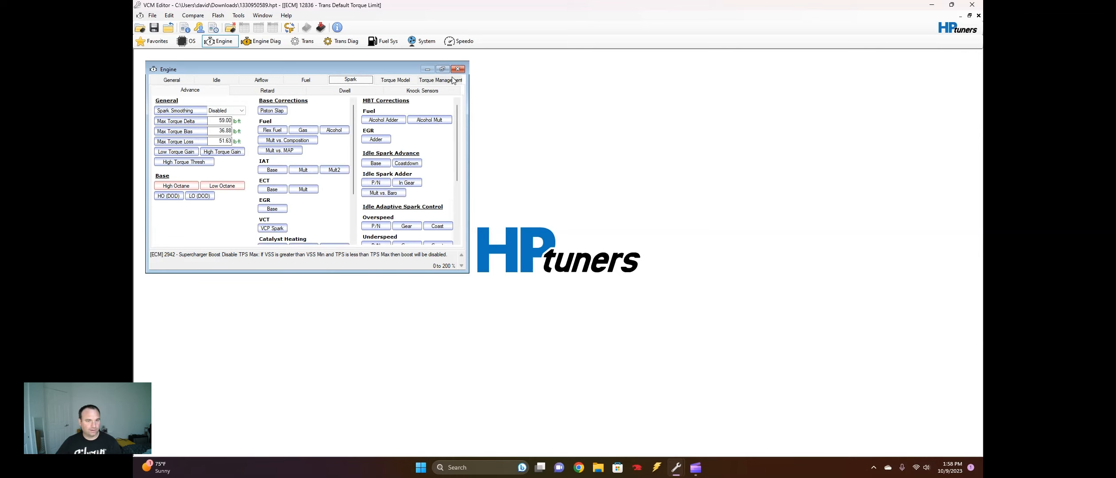
left_click(450, 78)
left_click(312, 91)
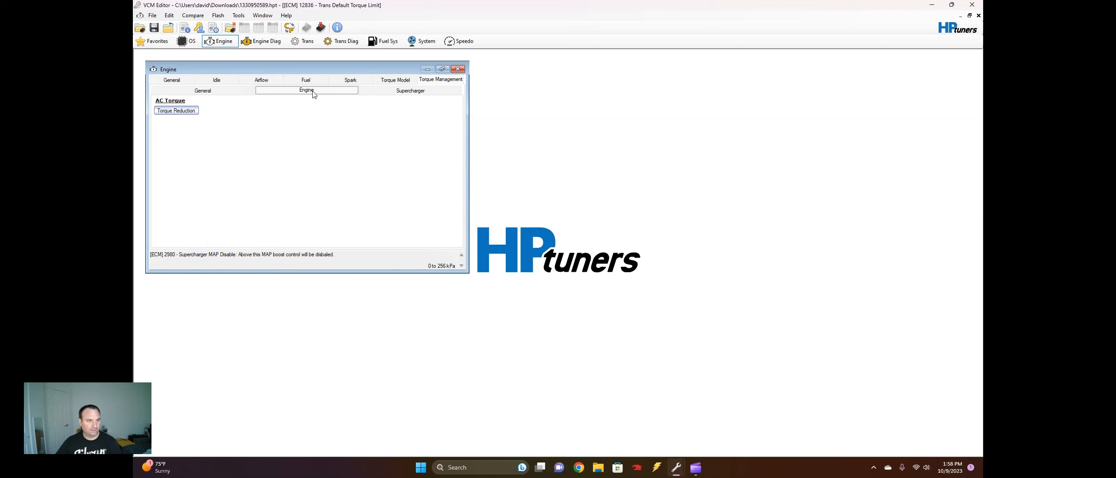
left_click(221, 91)
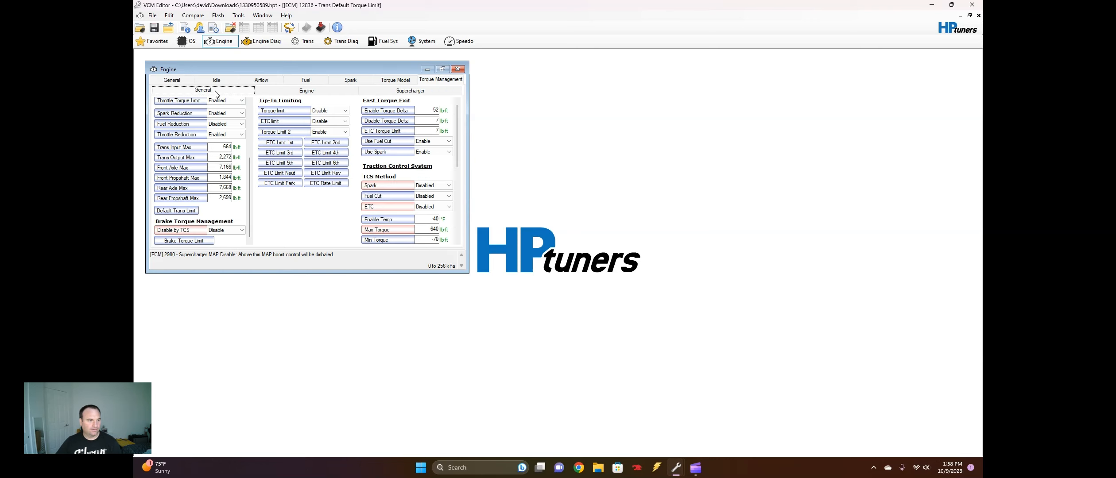
left_click(457, 68)
Examine the transmission's torque converter apply/release speed tables for Normal mode and Normal 5th gear
left_click(302, 40)
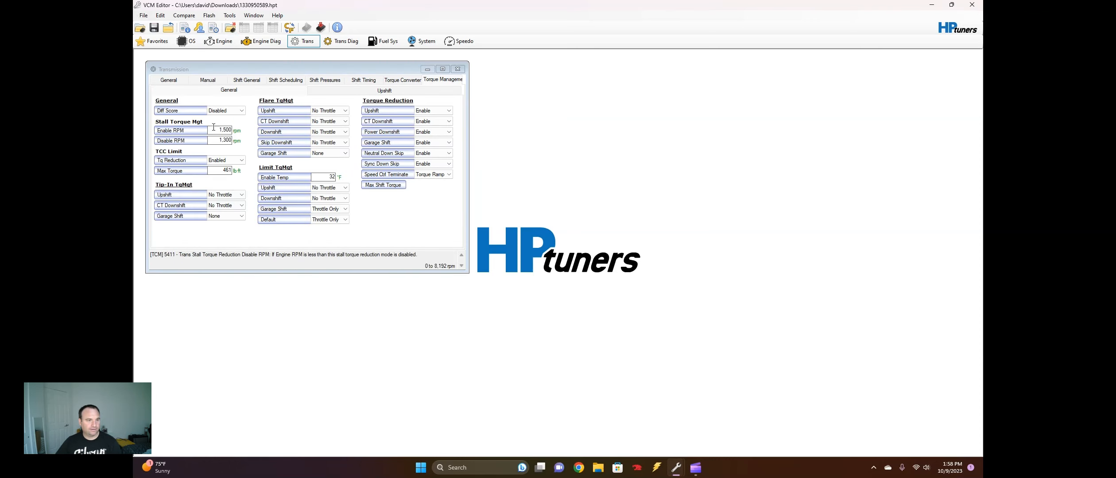
left_click(413, 80)
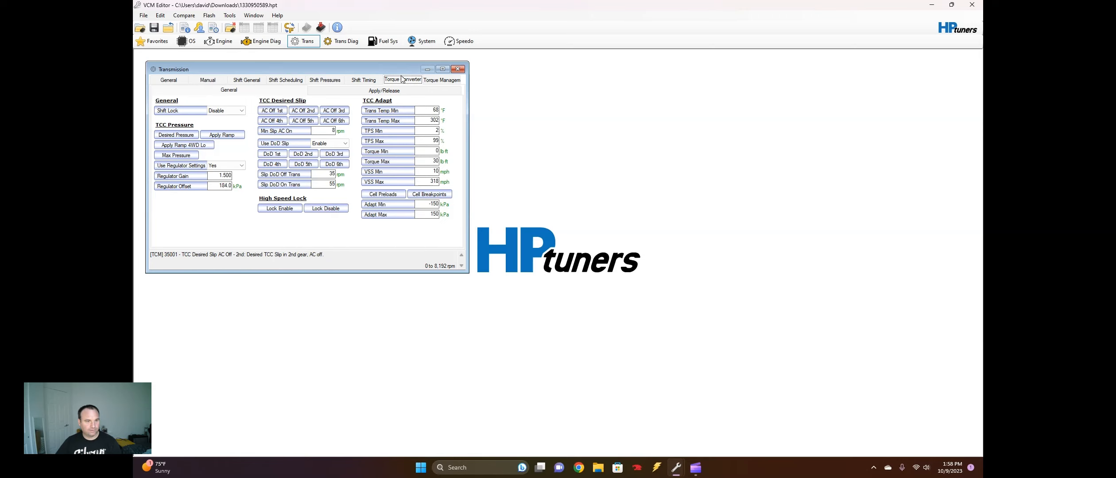
left_click(405, 92)
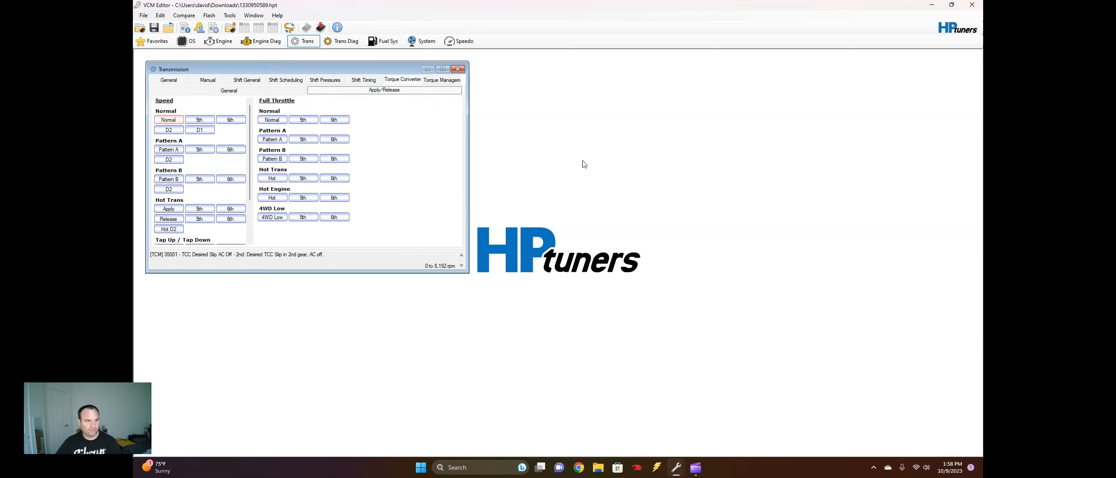
left_click(168, 119)
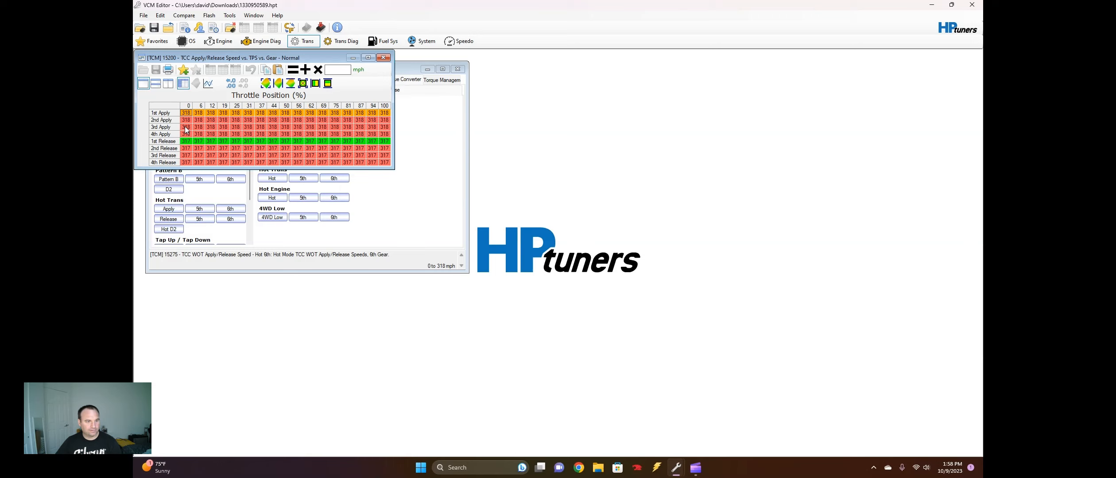
left_click_drag(185, 129, 444, 146)
left_click(322, 156)
left_click(383, 58)
left_click(169, 120)
left_click(383, 59)
left_click(199, 120)
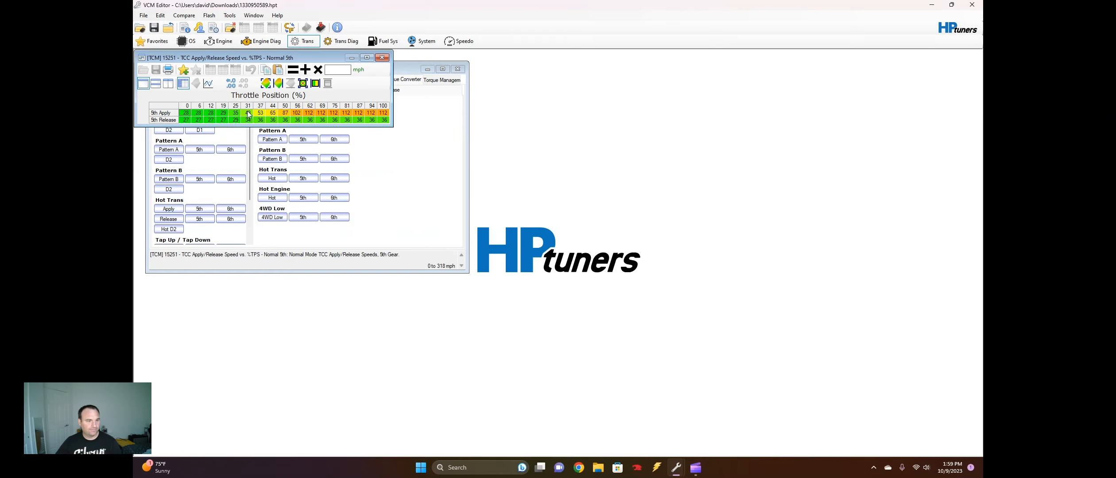
left_click(384, 59)
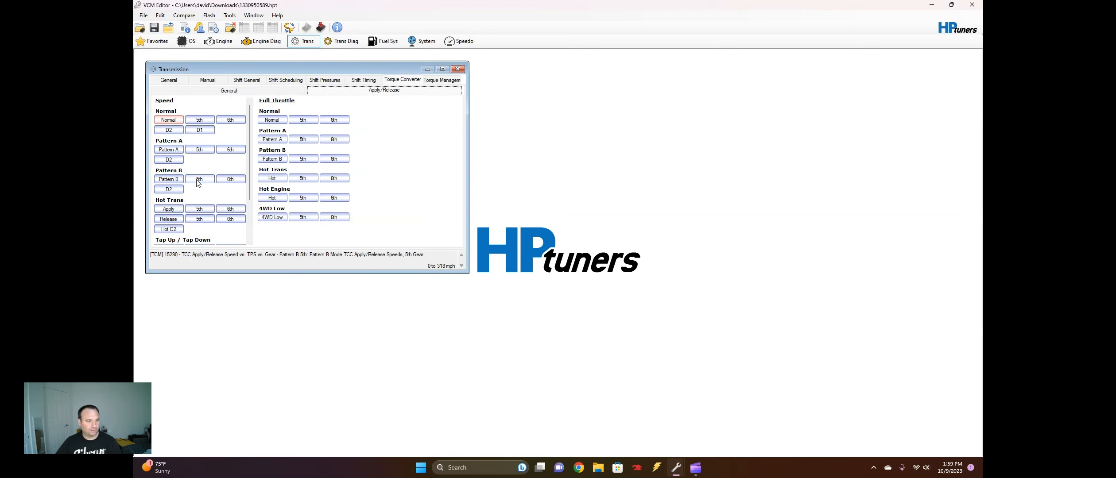
Set the Pattern A torque converter apply speeds for 2nd through 4th gear to 318 mph at all throttle positions
left_click(171, 150)
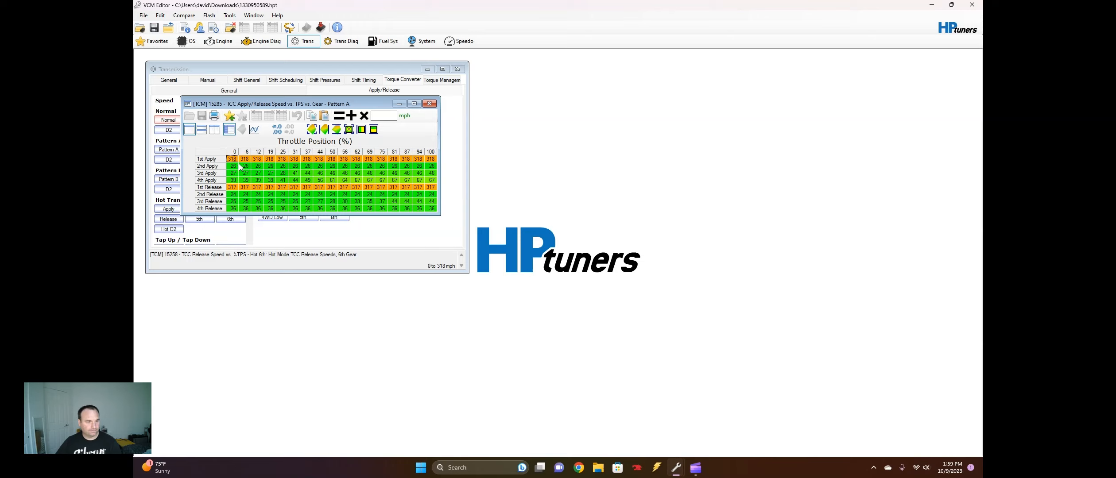
left_click_drag(238, 166, 437, 182)
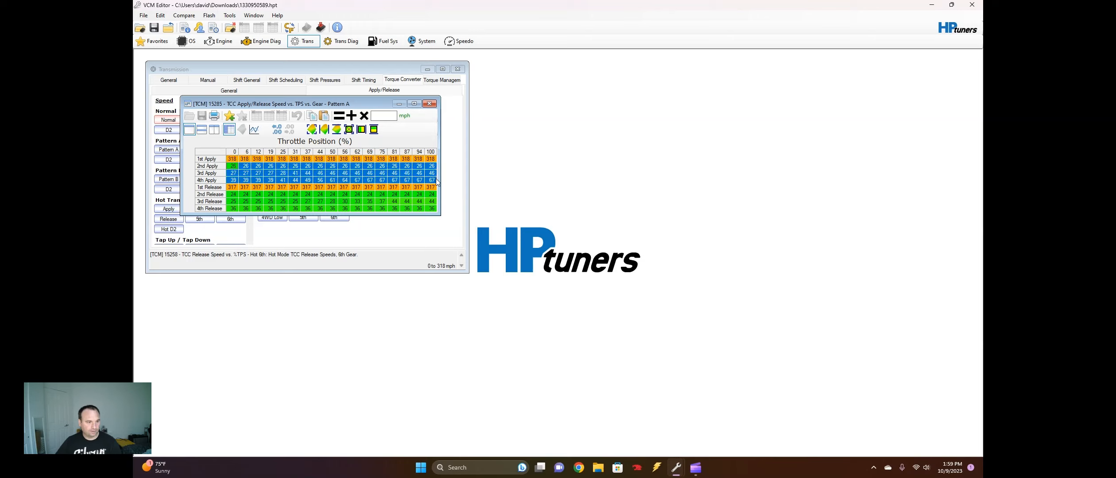
type("318")
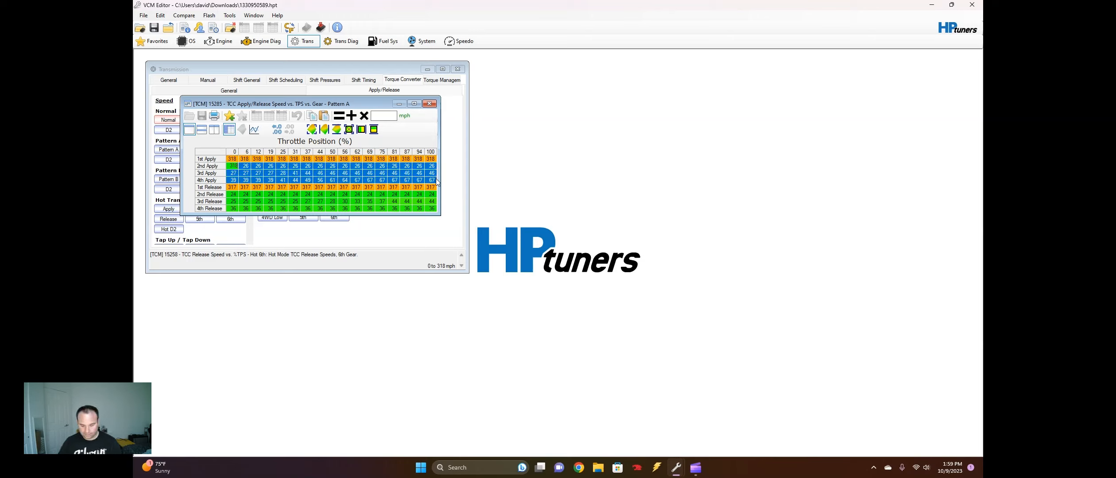
key("Return")
Set the Pattern A release speeds for 2nd through 4th gear to 317 mph at all throttle positions, and close the table
left_click_drag(232, 194, 466, 214)
type("3")
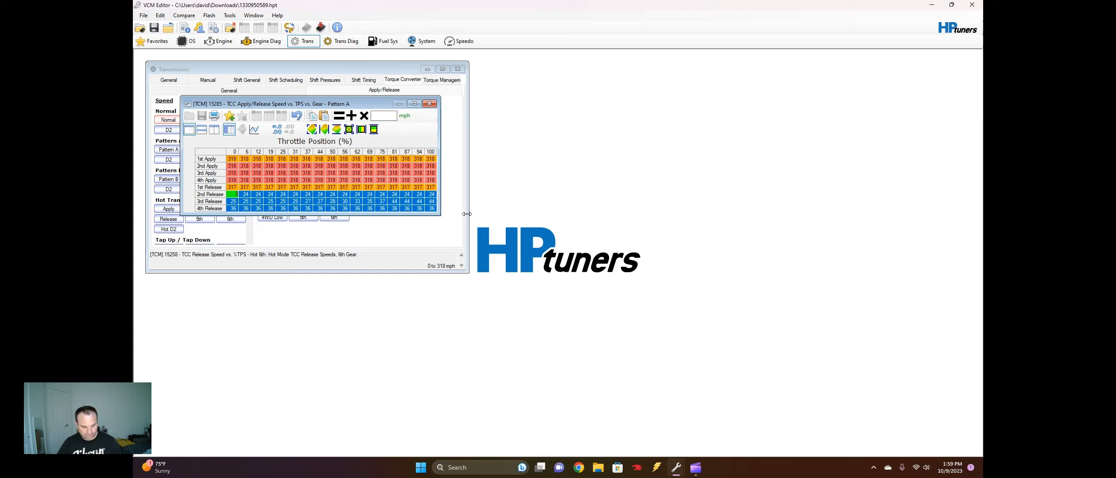
type("17")
key("Return")
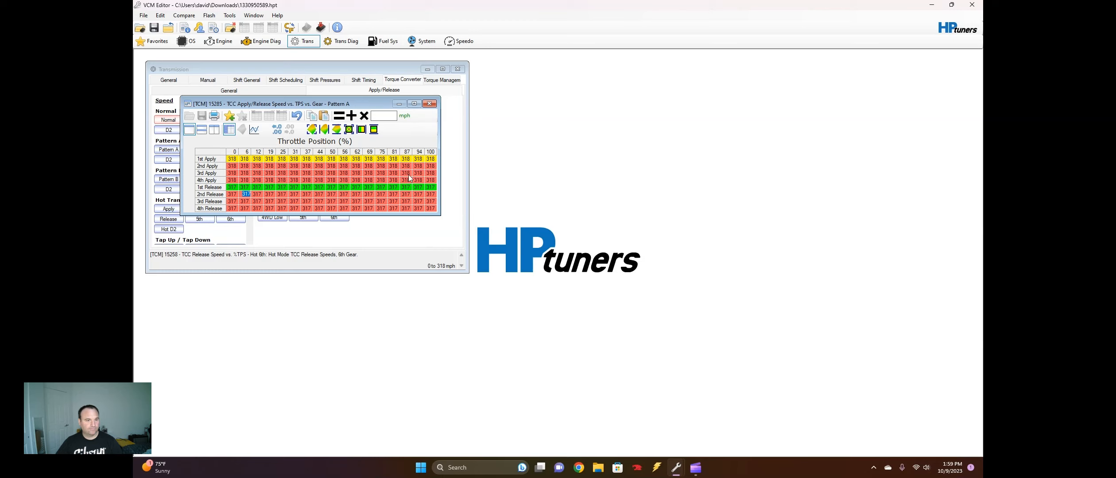
left_click(429, 103)
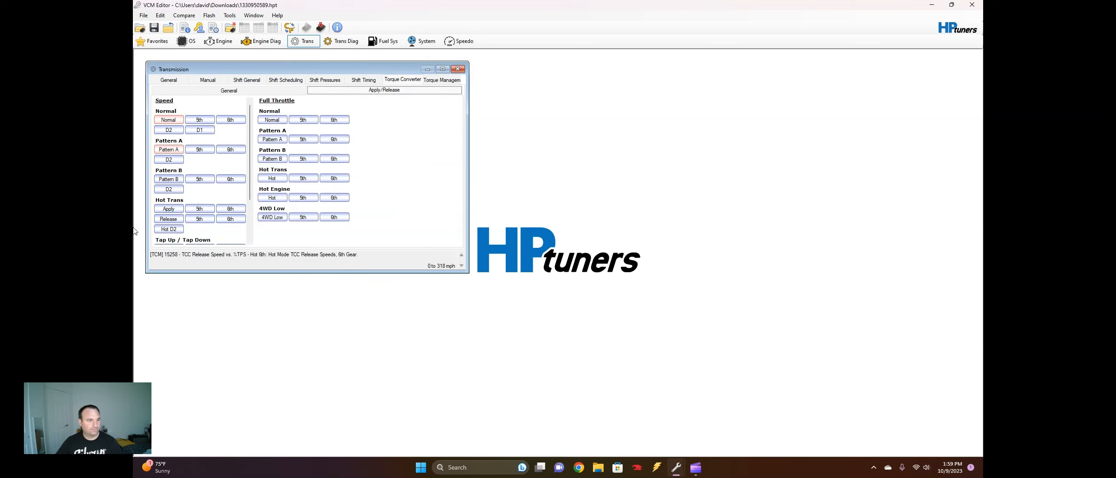
Examine the Pattern A 5th gear torque converter apply/release speed table and the general torque converter settings
left_click(197, 151)
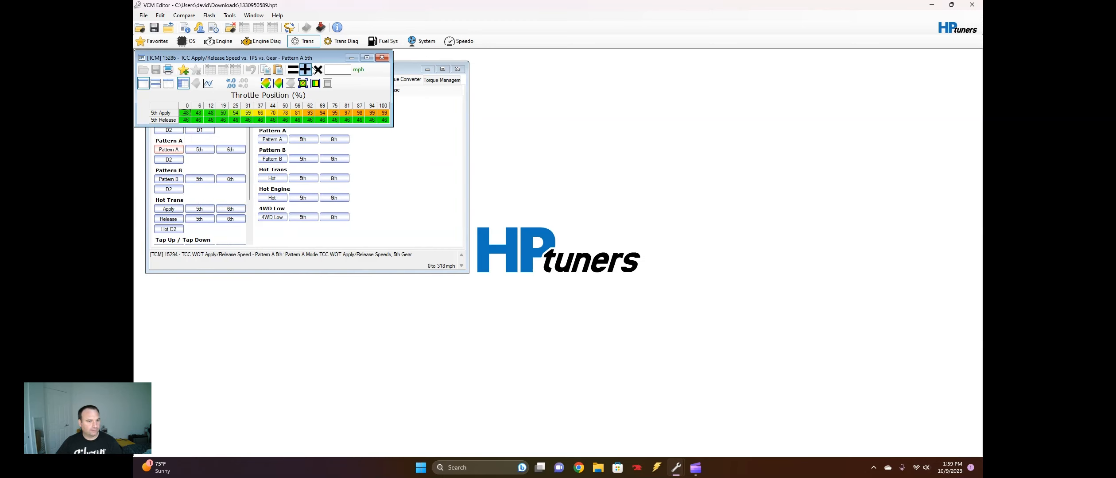
left_click(382, 58)
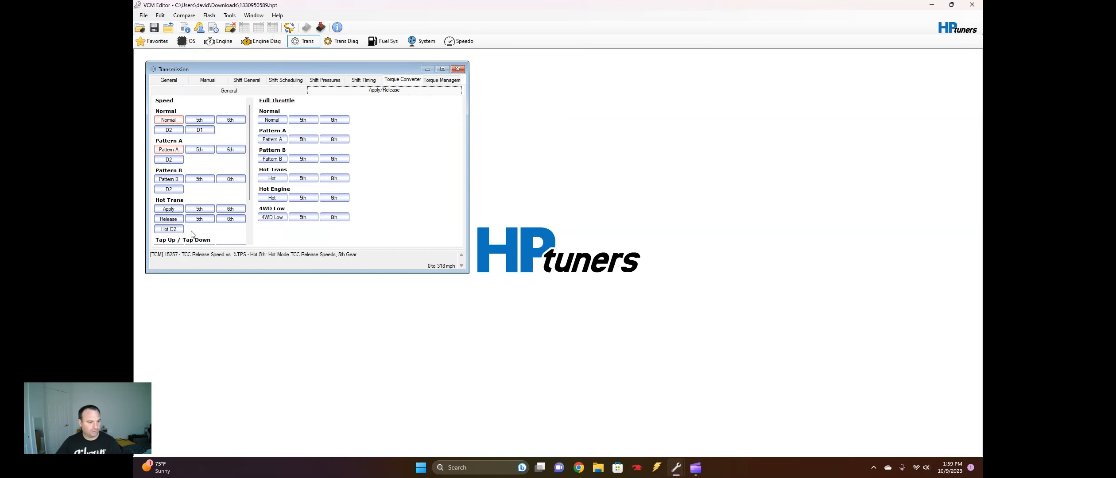
left_click(254, 85)
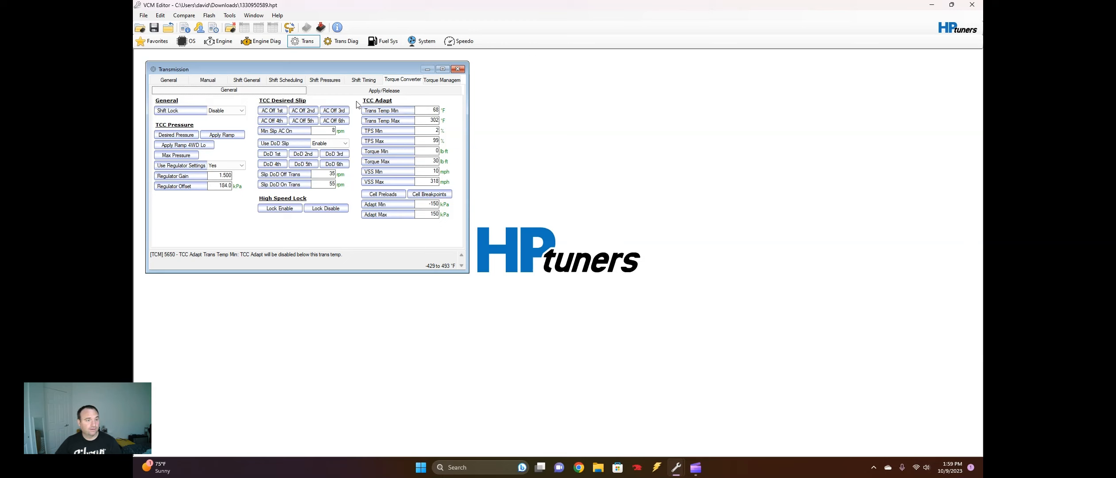
Try setting the Pattern X 1-2 upshift base pressure to 2,000 kPa throughout the 332 and 443 lb-ft columns
left_click(325, 80)
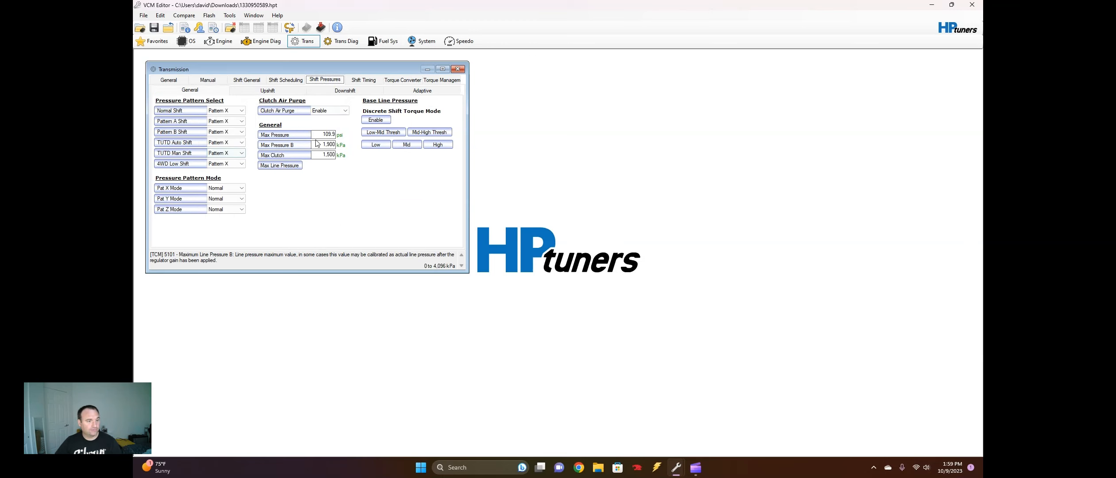
left_click(270, 91)
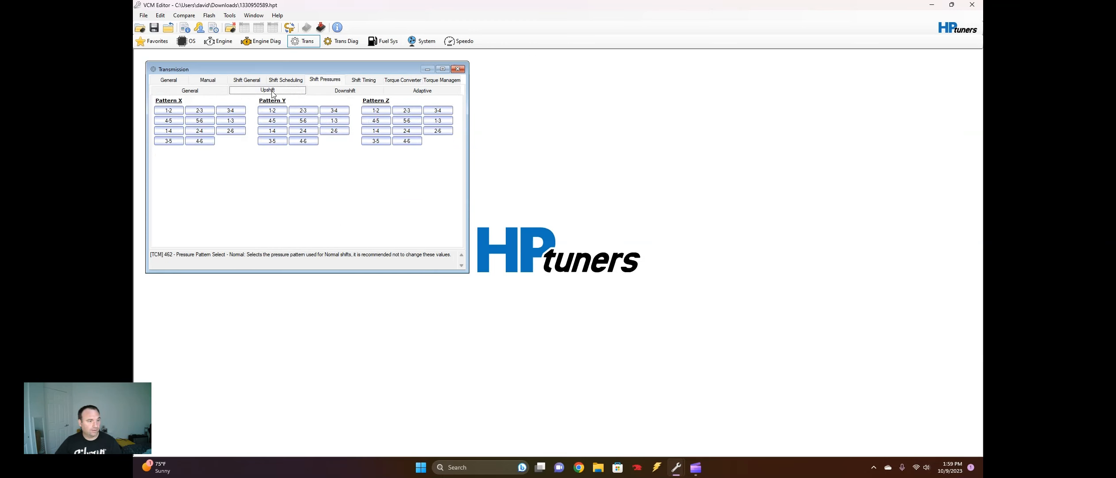
left_click(168, 112)
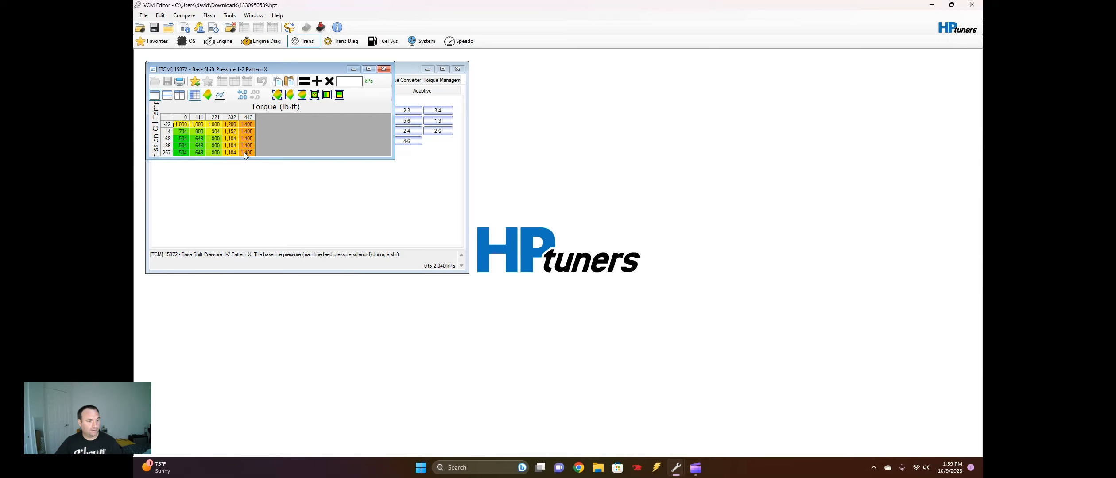
left_click_drag(243, 152, 231, 123)
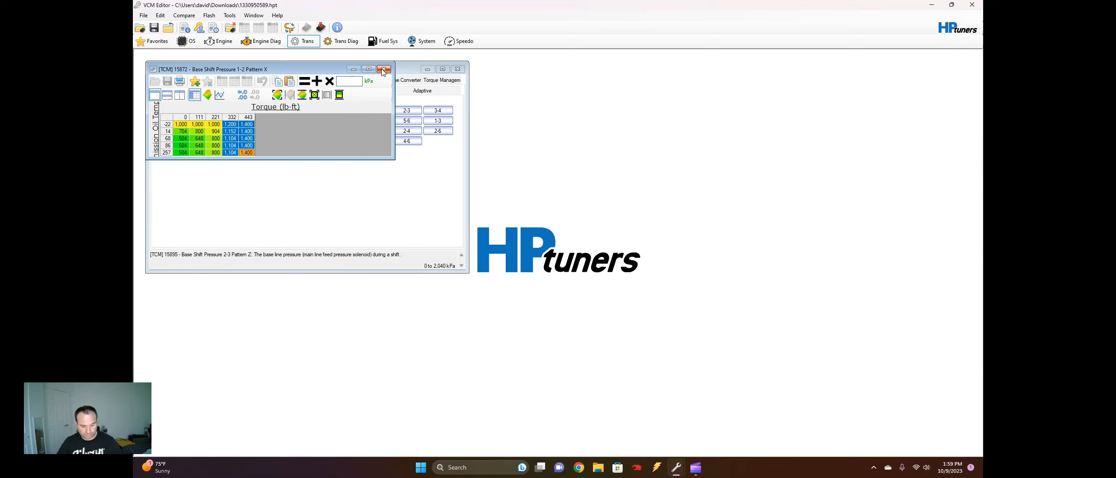
type("200")
key("Return")
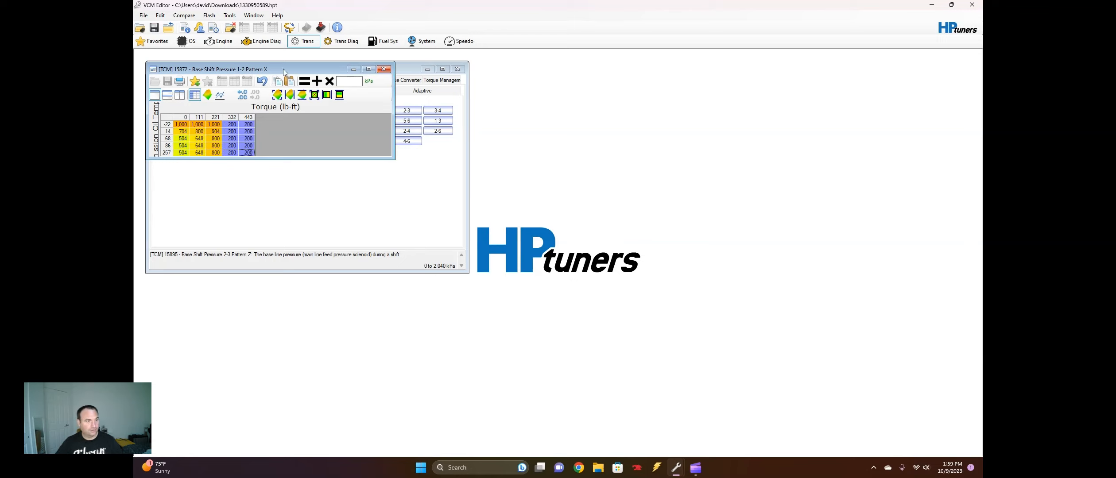
left_click(225, 125)
type("2")
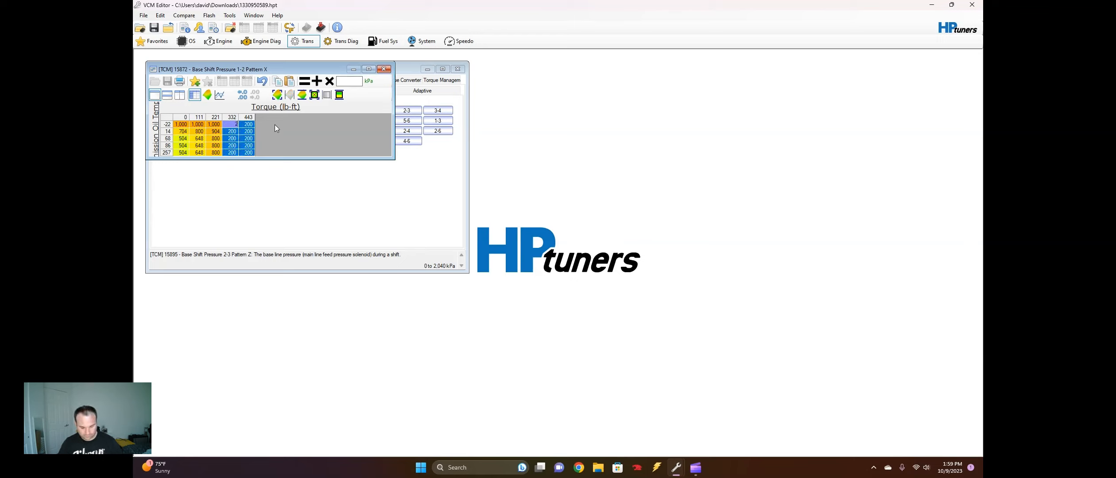
type(",000")
key("Return")
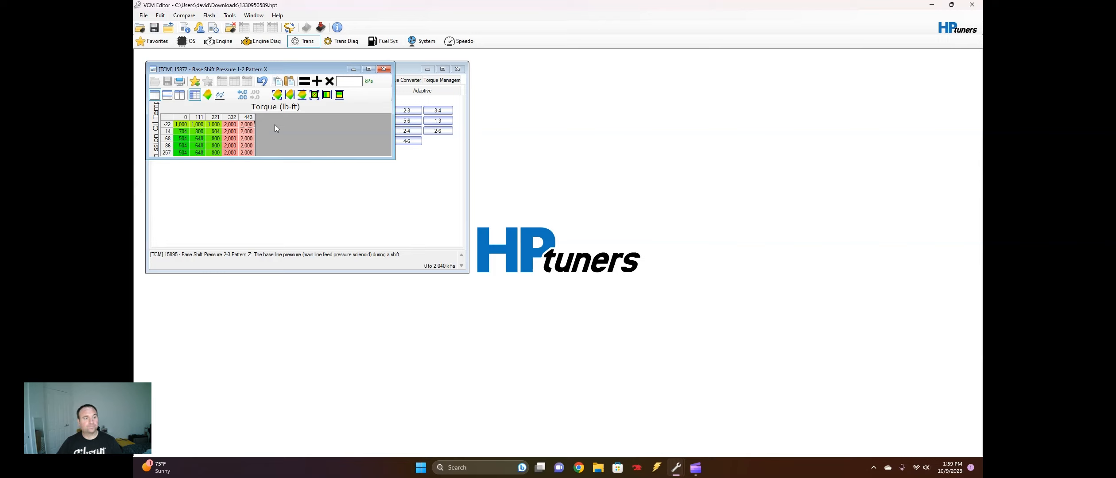
Try interpolating the Pattern X 1-2 pressures from 111 to 332 lb-ft, undo all edits to the table, and close it
left_click_drag(226, 126, 207, 162)
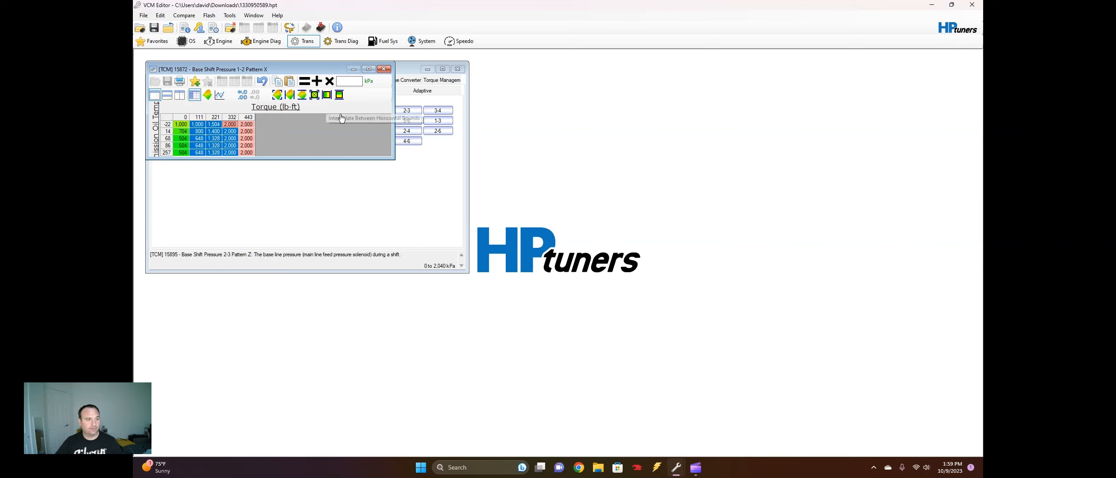
left_click(327, 95)
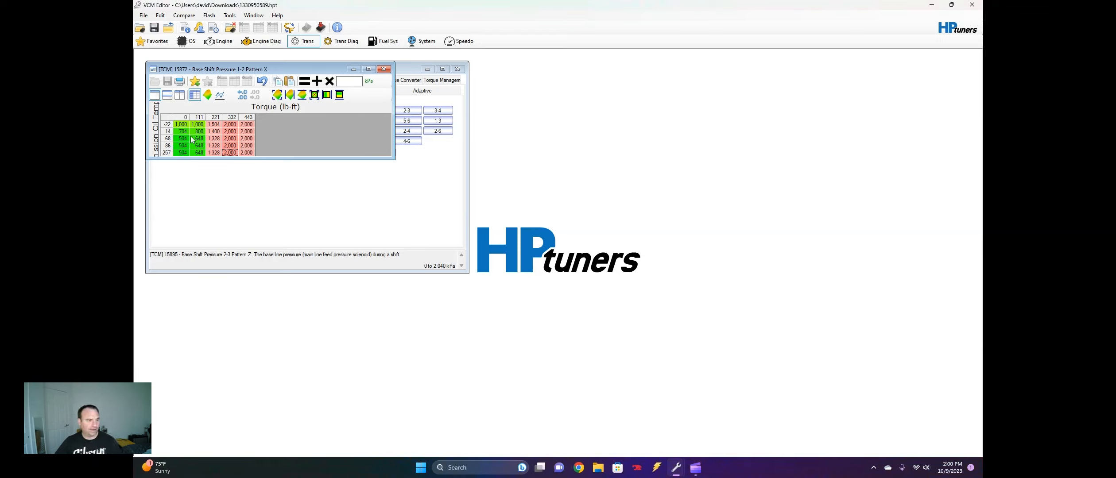
left_click(262, 81)
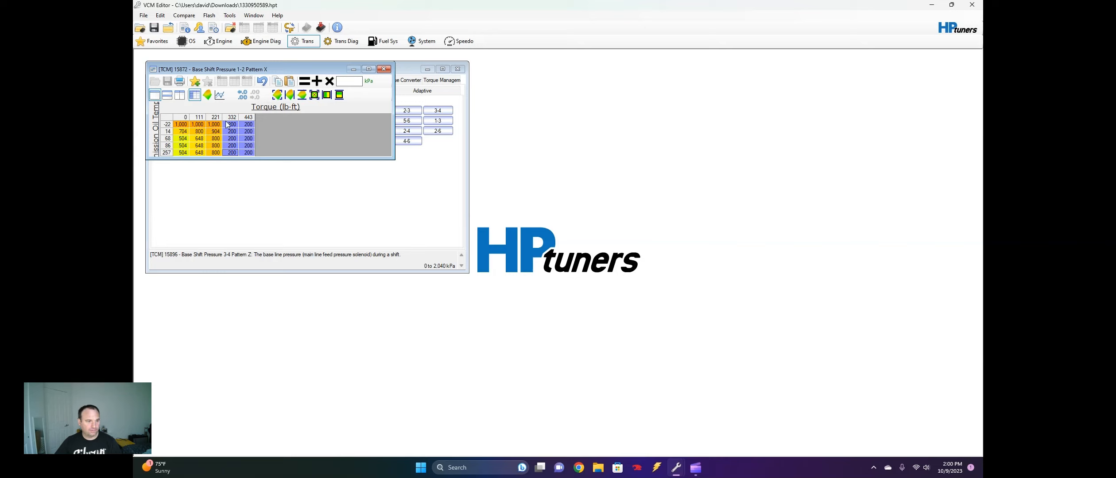
left_click_drag(227, 125, 264, 151)
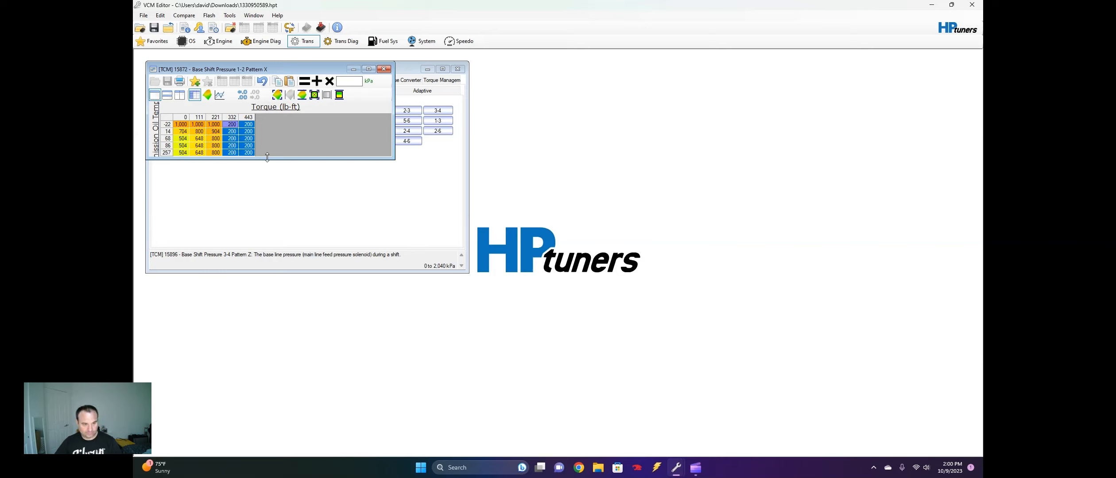
left_click(264, 82)
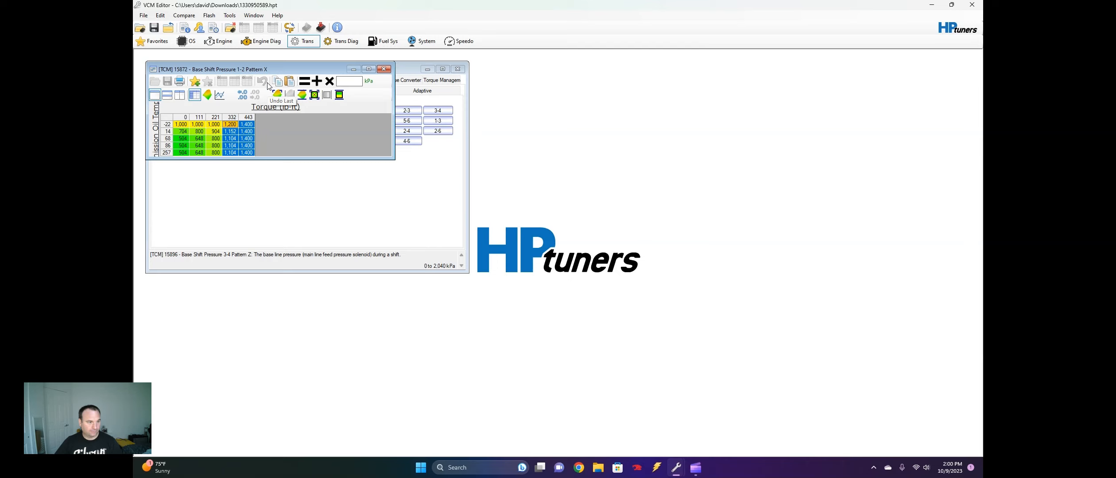
left_click(383, 69)
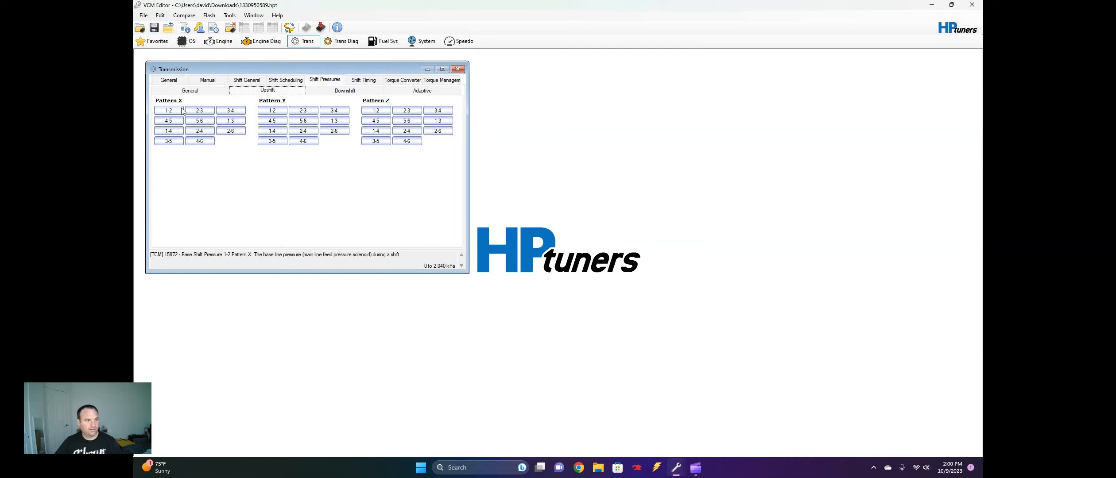
Review the pressure pattern selections, compare the upshift and downshift pressure tables offered, and examine the 6-5 downshift base pressure table
left_click(182, 91)
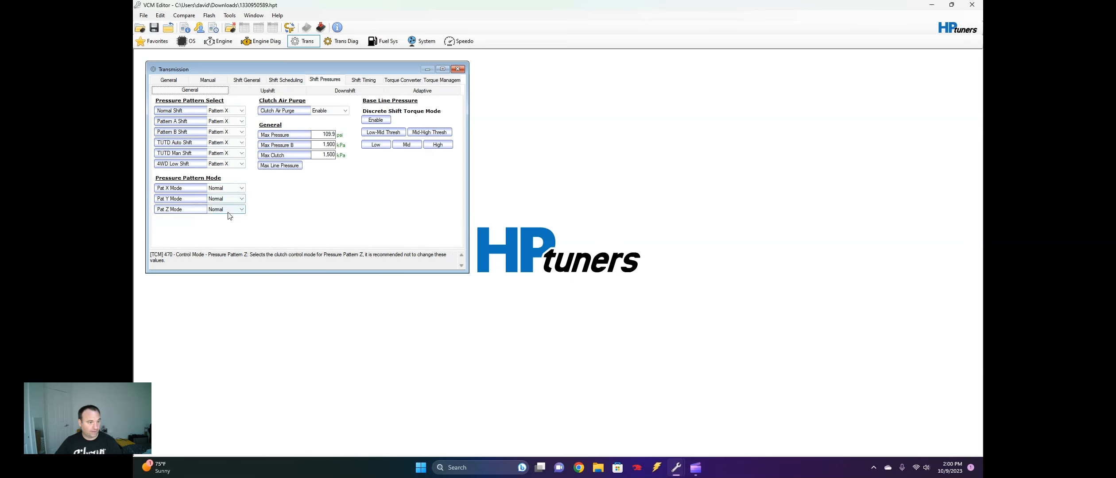
left_click(256, 91)
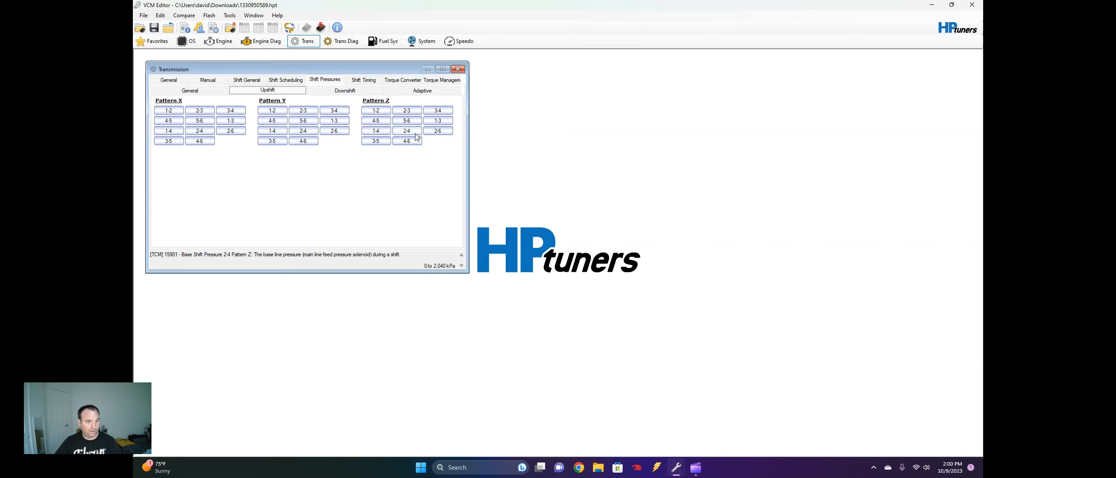
left_click(346, 92)
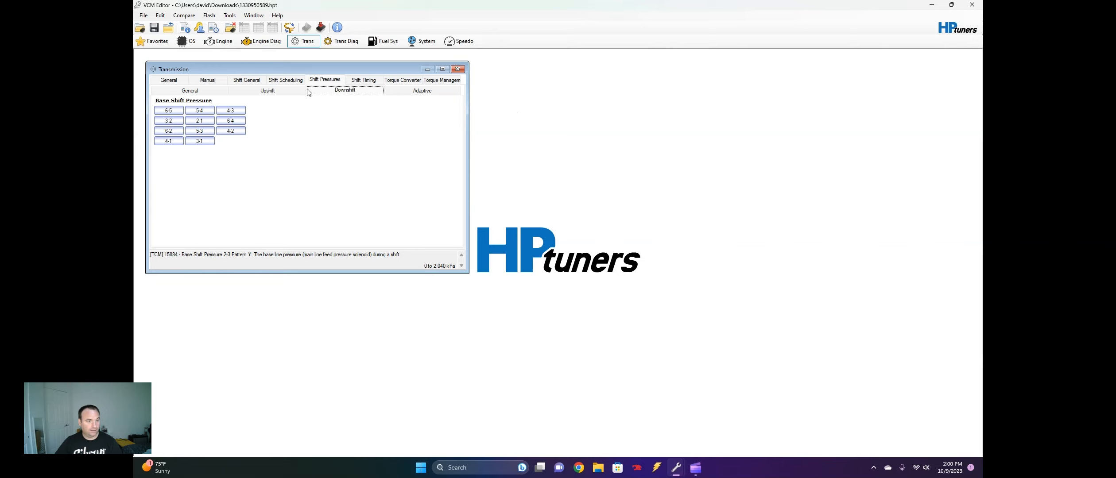
left_click(284, 88)
left_click(328, 94)
left_click(287, 91)
left_click(337, 93)
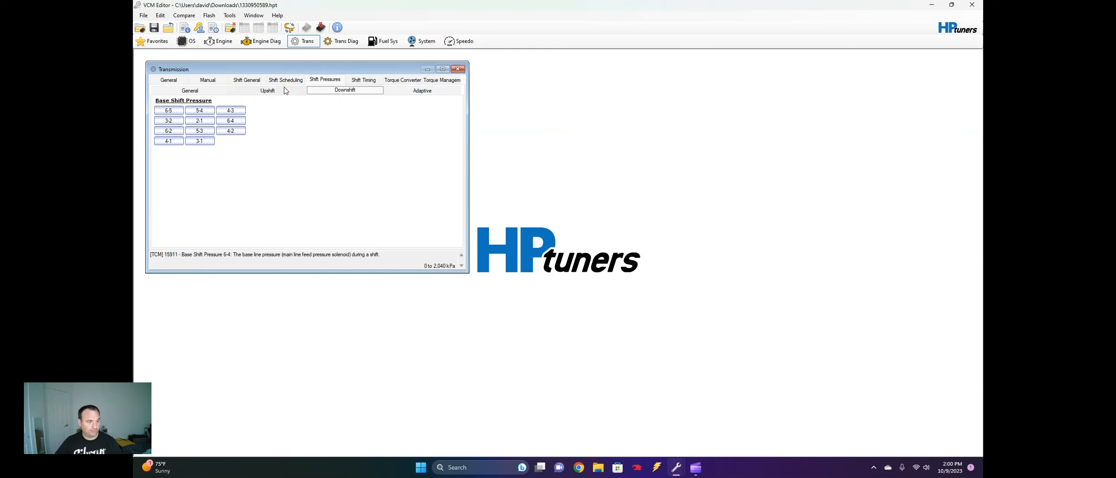
left_click(168, 110)
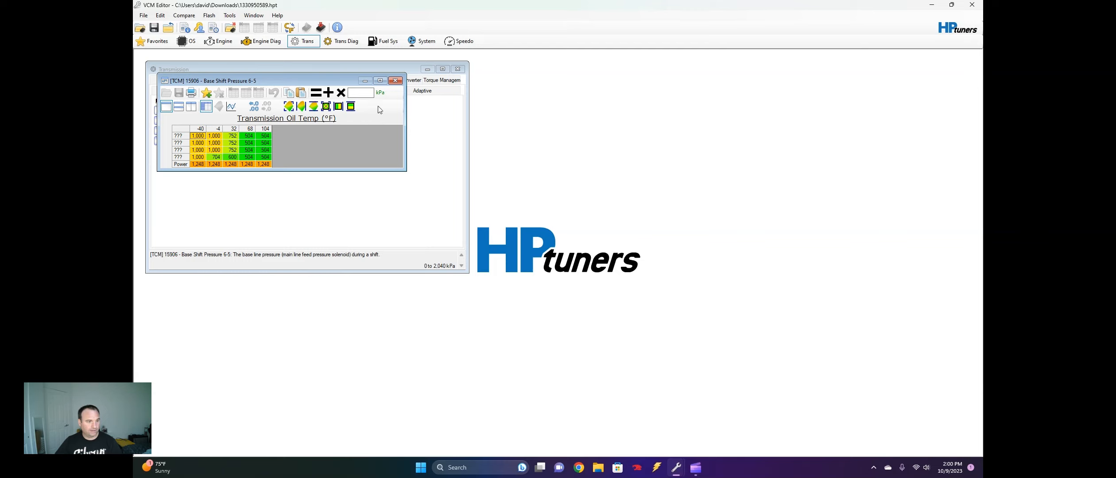
left_click(395, 82)
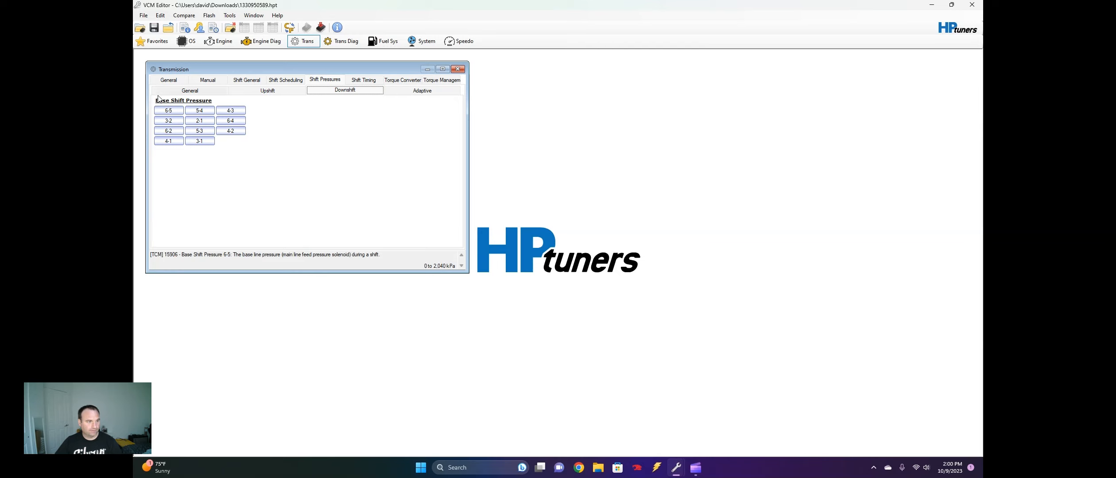
Switch the Pattern X 1-2 upshift pressure table to psi, set its whole 332 lb-ft column to 203 psi, and close it
left_click(241, 92)
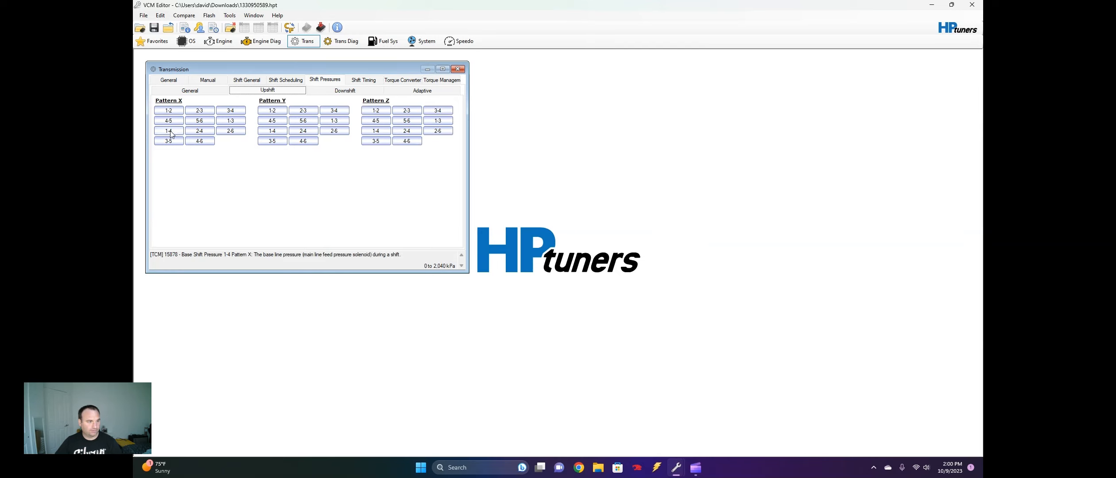
left_click(168, 111)
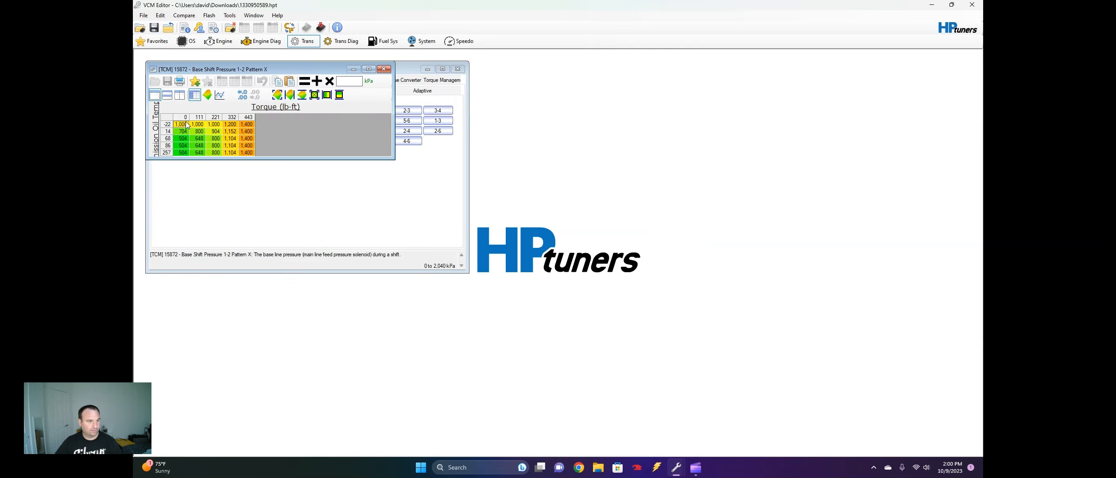
left_click(368, 85)
left_click_drag(230, 152, 231, 128)
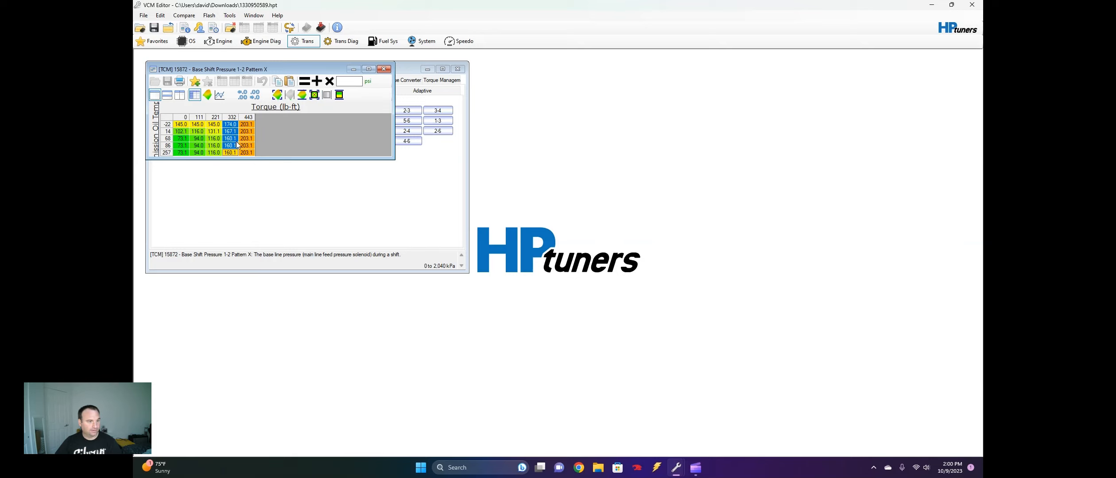
type("2")
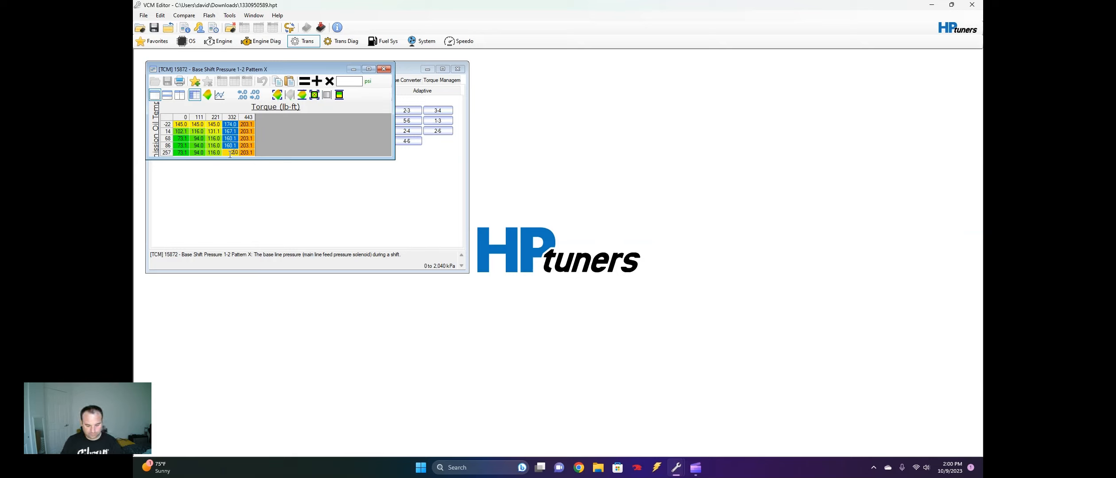
type("03")
key("Return")
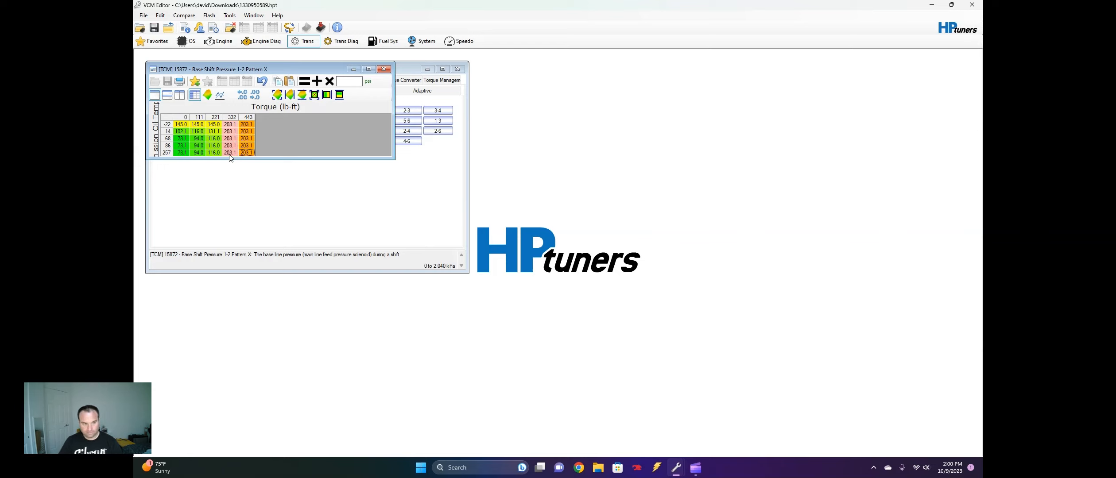
left_click(383, 69)
Set the whole 332 lb-ft column of the Pattern Y 1-2 upshift pressure table to 203 psi and close the table
left_click(279, 115)
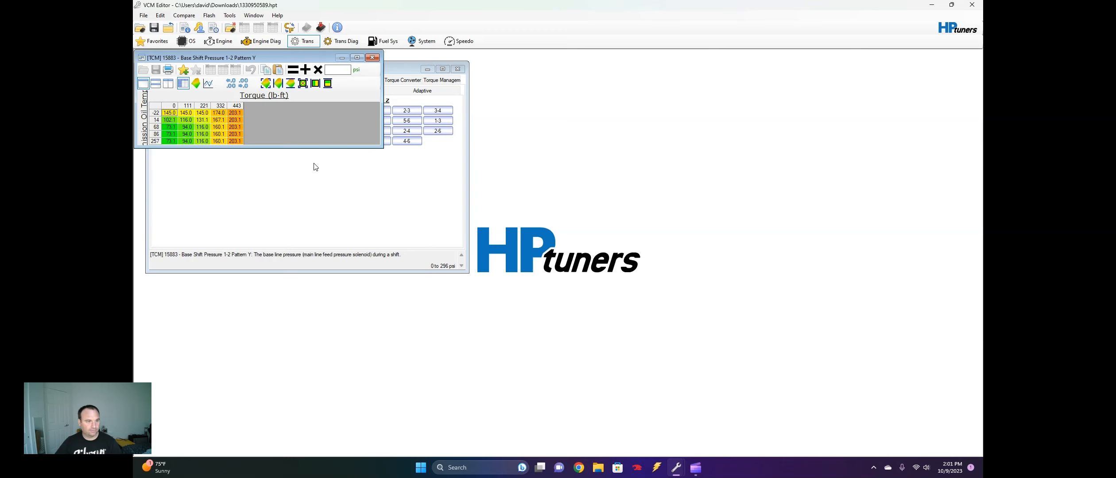
left_click_drag(216, 113, 217, 147)
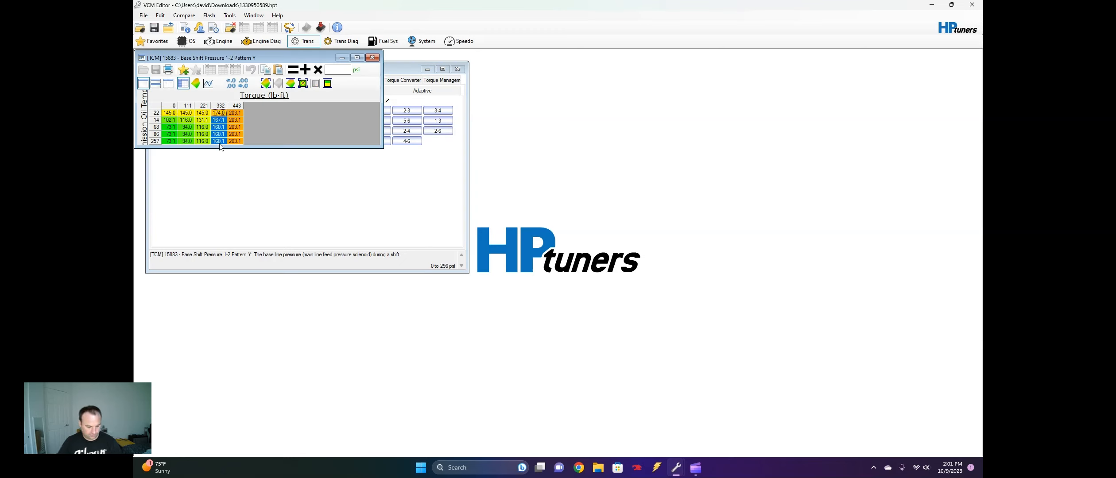
type("203.0")
key("Return")
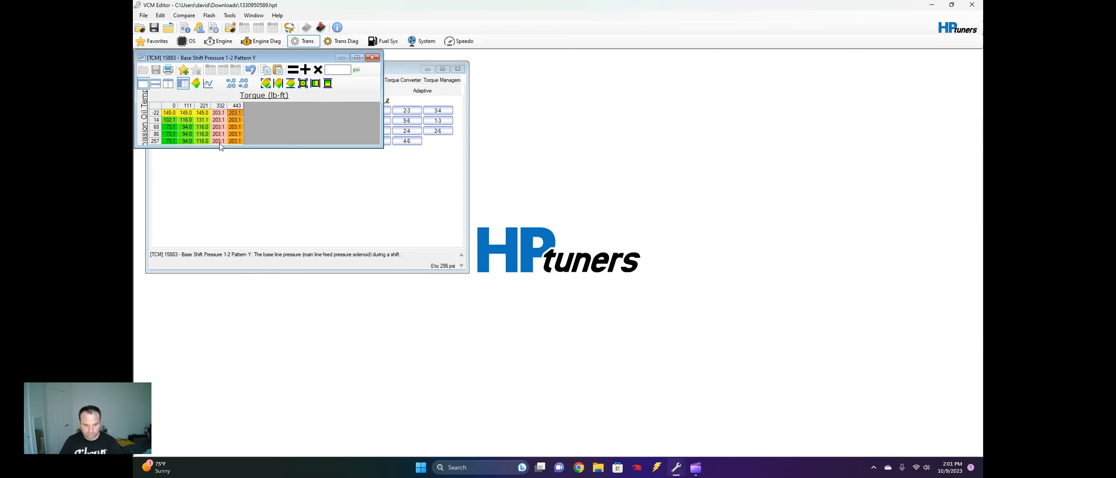
left_click(375, 58)
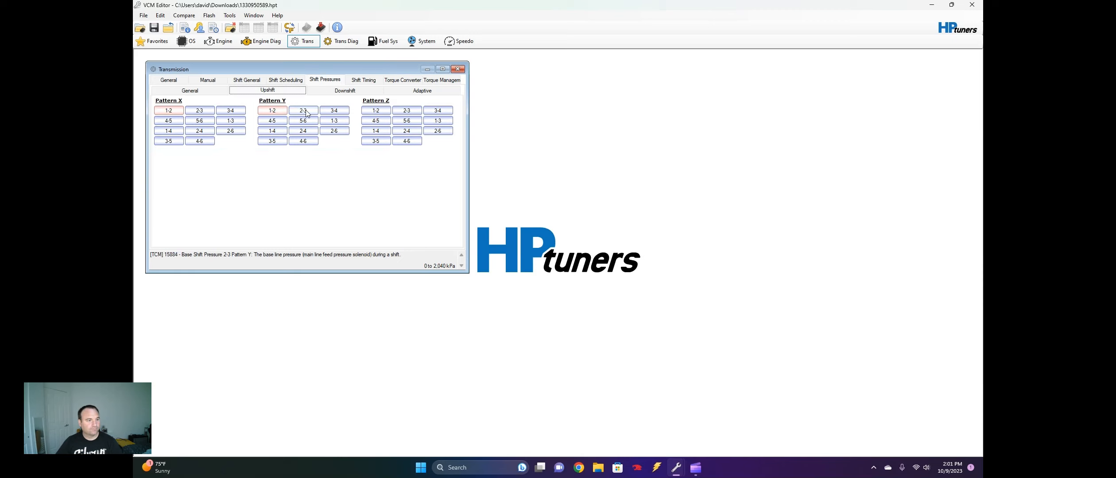
Switch the Pattern Z 1-2 upshift pressure table to psi and set its whole 332 lb-ft column to 203 psi
left_click(377, 111)
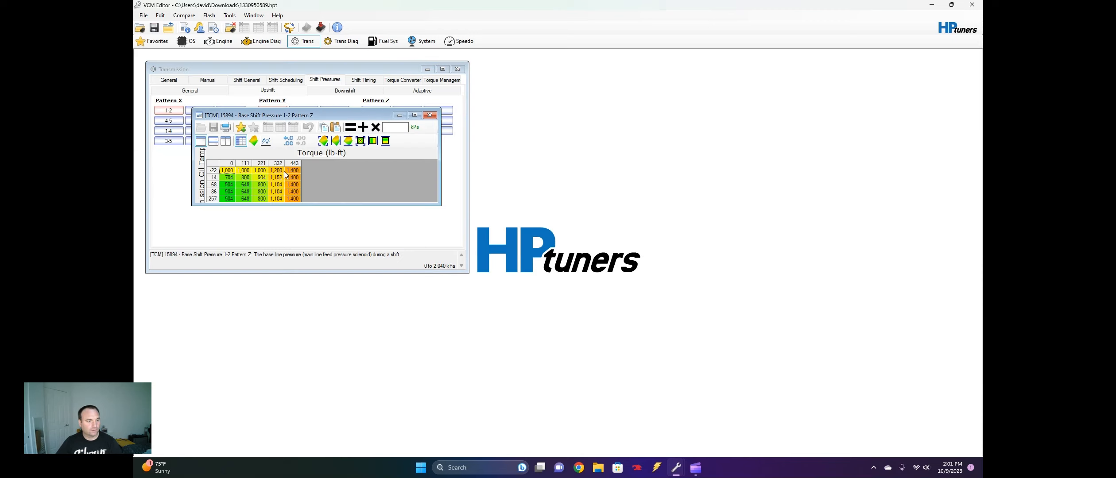
left_click(414, 131)
left_click_drag(277, 170, 279, 199)
type("20")
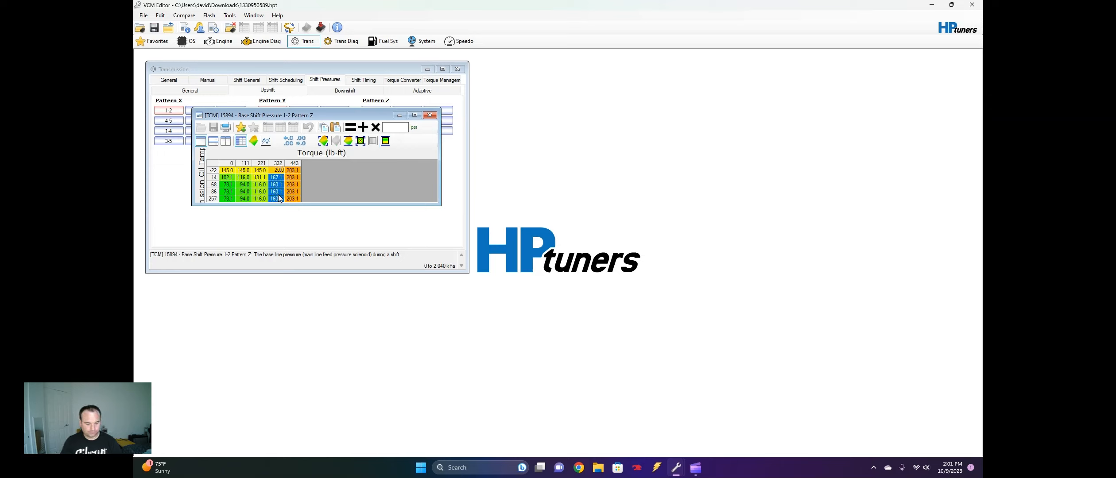
type("3.0")
key("Return")
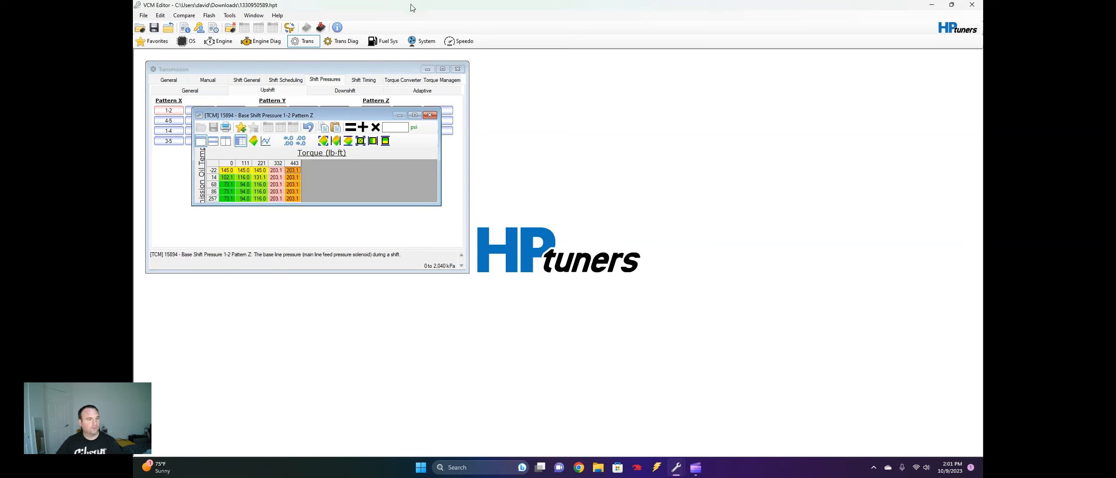
Interpolate the Pattern Z 1-2 upshift pressure table horizontally between the 111 and 332 lb-ft columns across all temperature rows and close it
left_click_drag(276, 170, 260, 199)
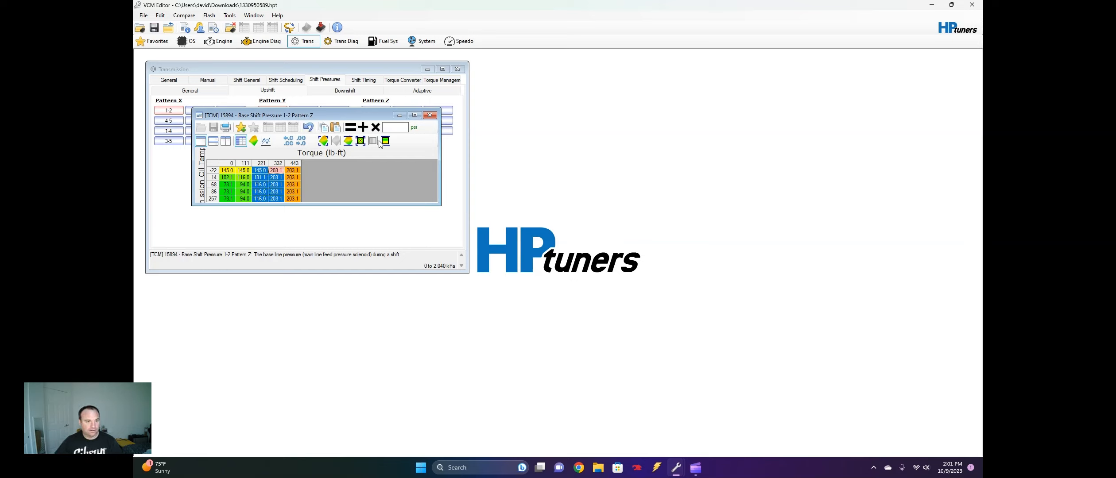
left_click(275, 178)
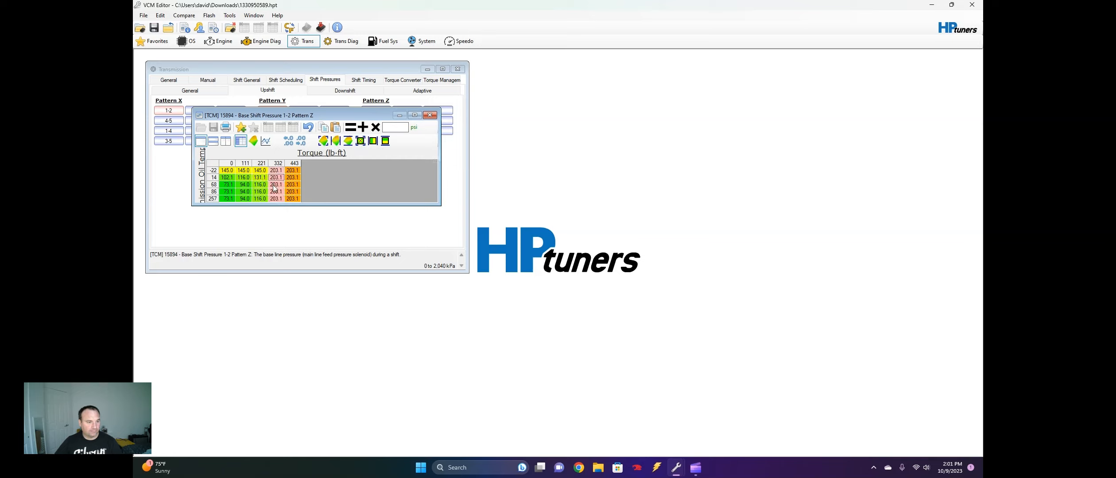
left_click_drag(277, 200, 251, 174)
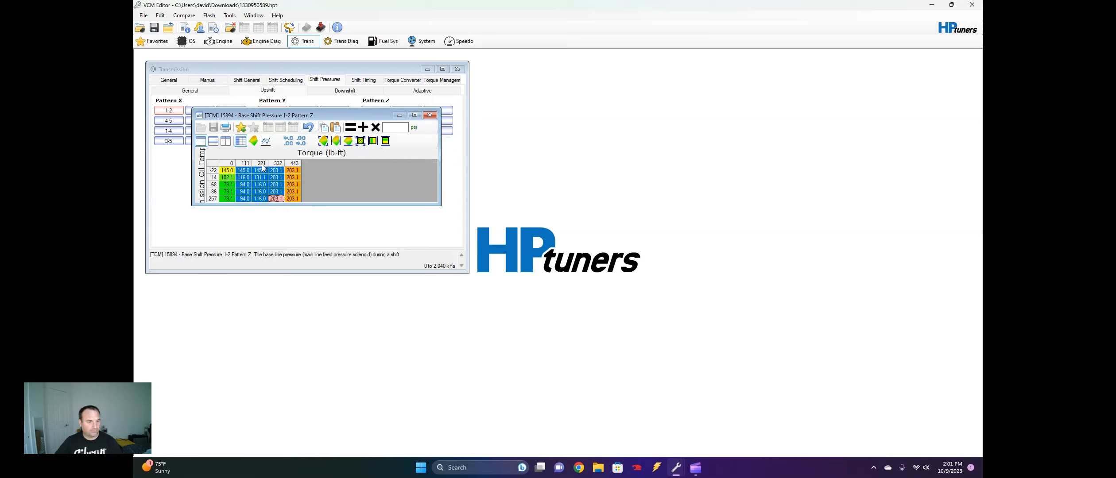
left_click(373, 141)
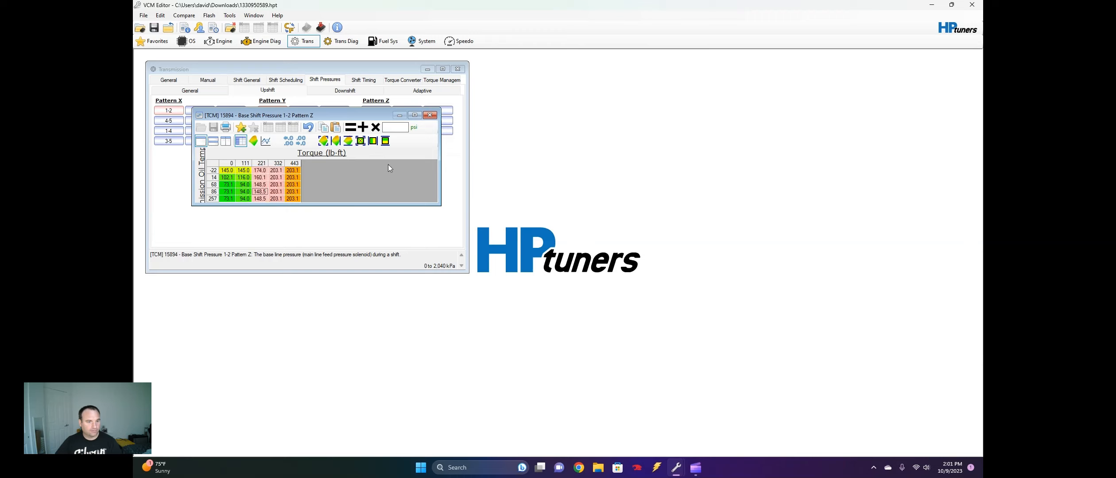
left_click(432, 117)
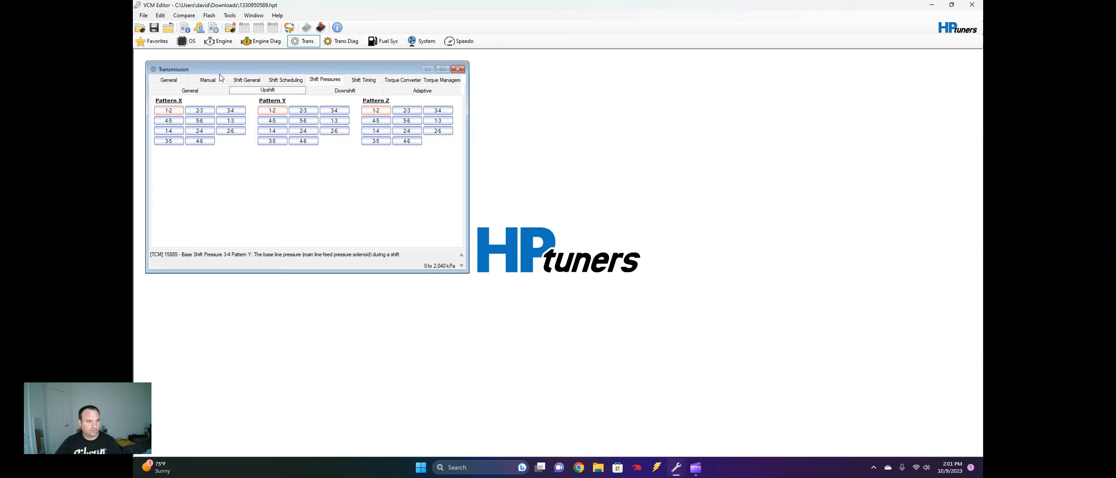
Interpolate the Pattern Y 1-2 upshift pressure table horizontally between 111 and 332 lb-ft, close it, and open the Pattern X 1-2 table
left_click(274, 111)
left_click_drag(218, 112, 188, 141)
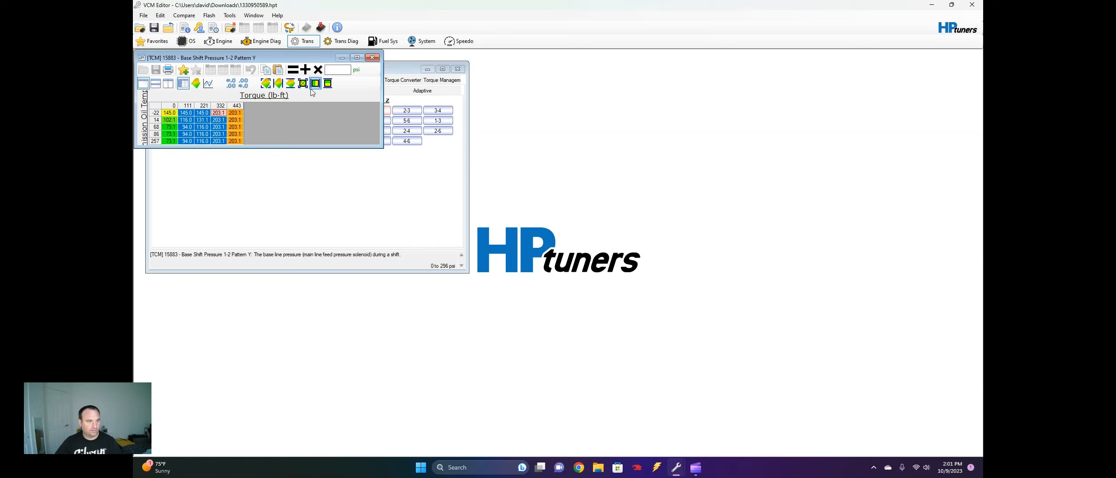
left_click(313, 84)
left_click(372, 58)
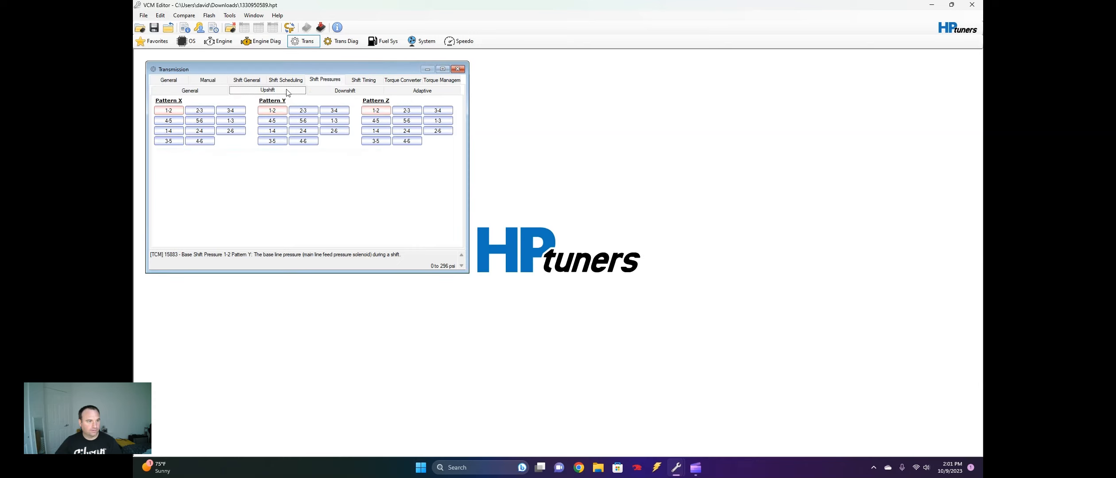
left_click(167, 113)
left_click_drag(248, 127, 207, 153)
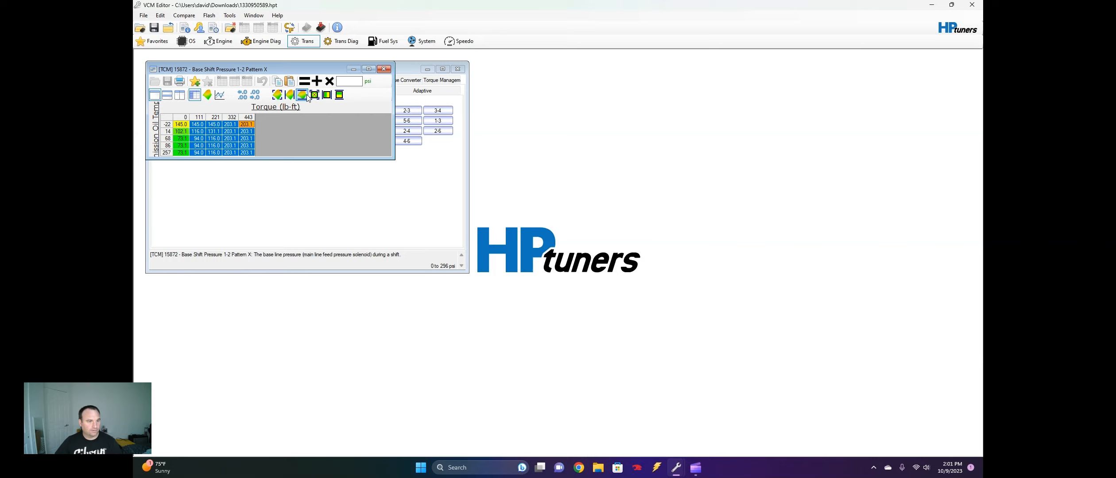
left_click(327, 94)
left_click(251, 147)
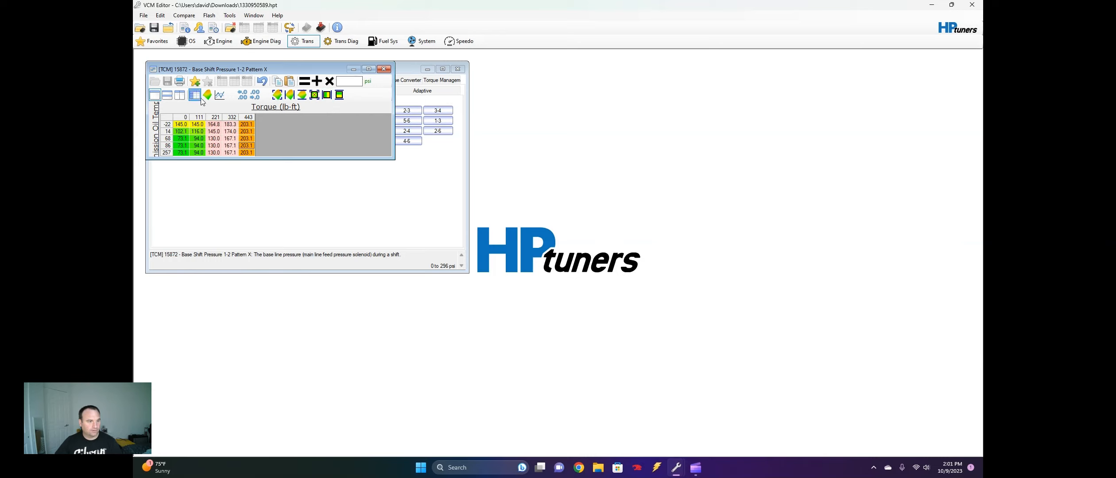
left_click(262, 81)
Interpolate the Pattern X 1-2 upshift pressure table horizontally between the 111 and 332 lb-ft columns and close it
left_click_drag(233, 125, 201, 154)
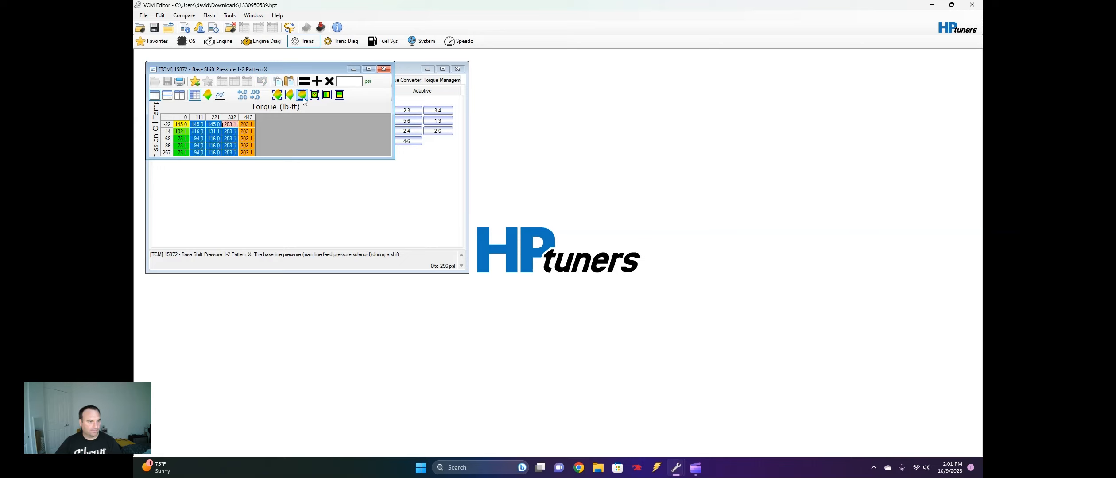
left_click(327, 94)
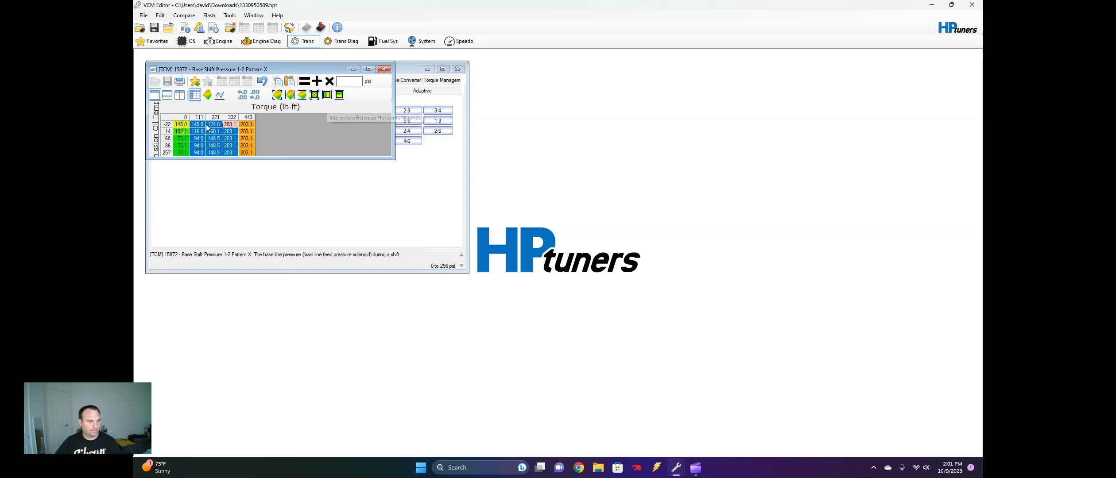
left_click(384, 69)
In the Pattern Y 3-4 upshift pressure table, set the 332 and 443 lb-ft cells at 68 to 257 to 203.1 psi and interpolate horizontally from 111 lb-ft
left_click(312, 114)
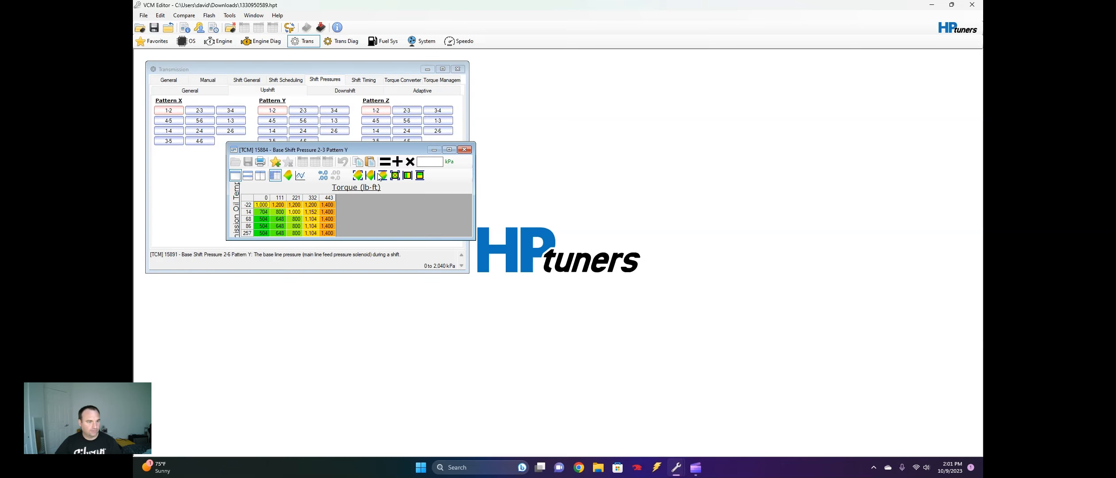
left_click(335, 111)
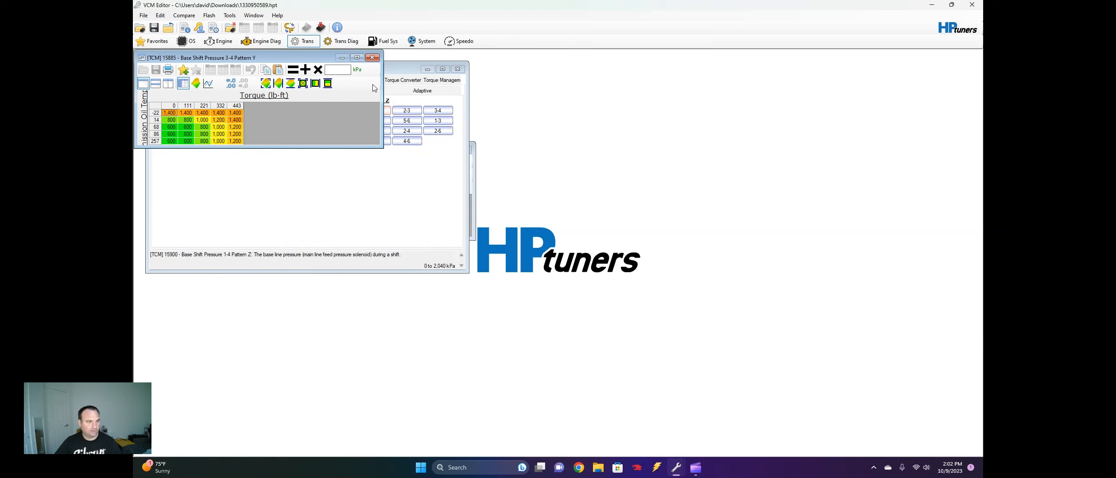
left_click(358, 71)
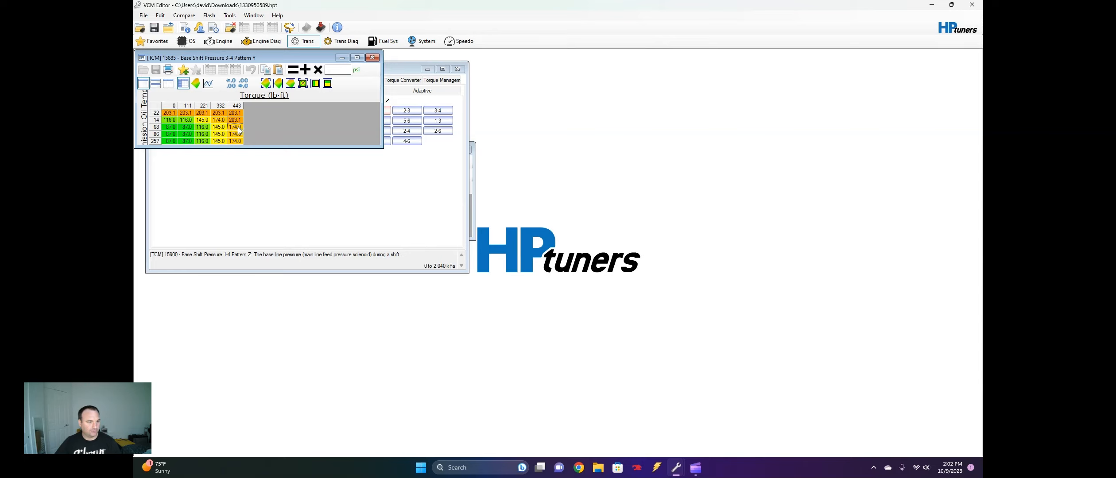
left_click_drag(239, 130, 218, 145)
type("20")
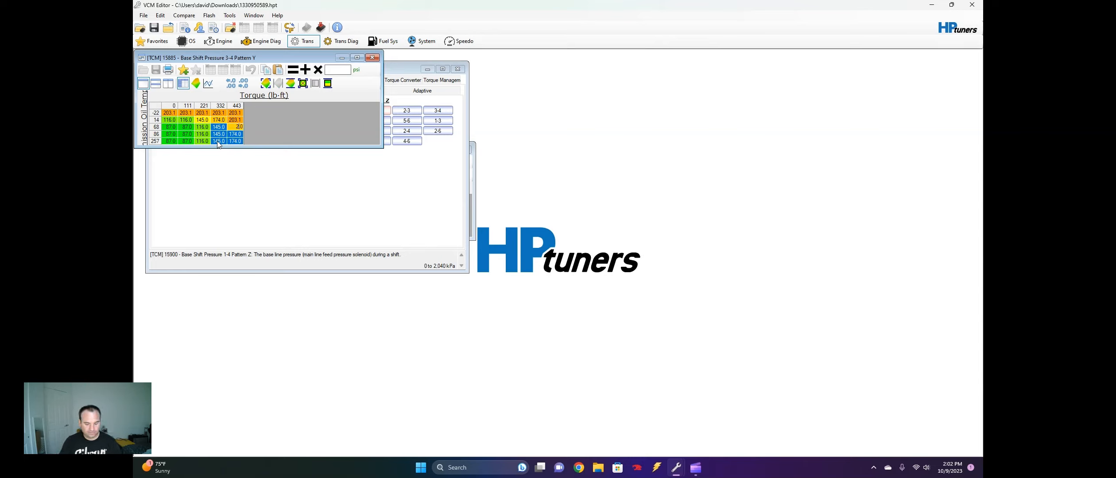
type("3.1")
key("Return")
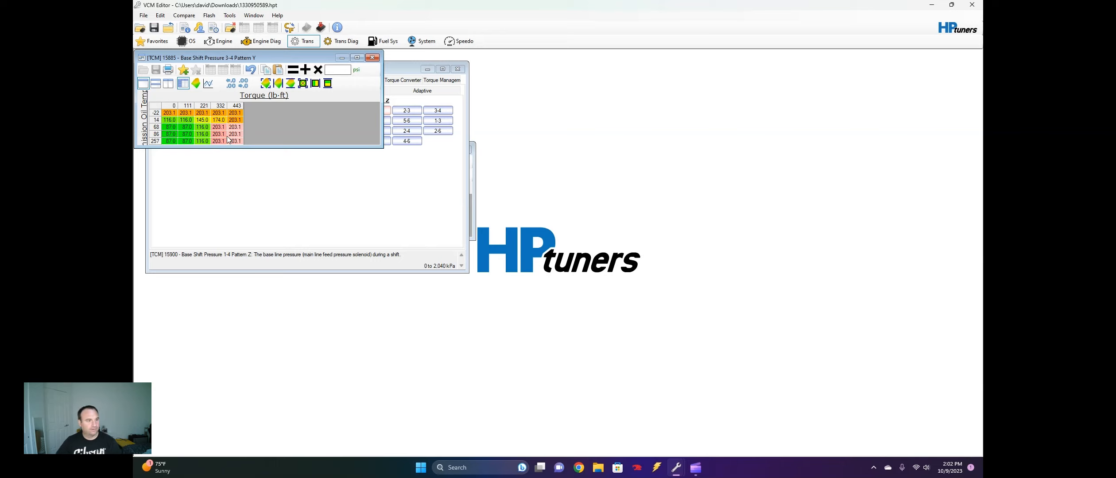
left_click_drag(218, 127, 186, 141)
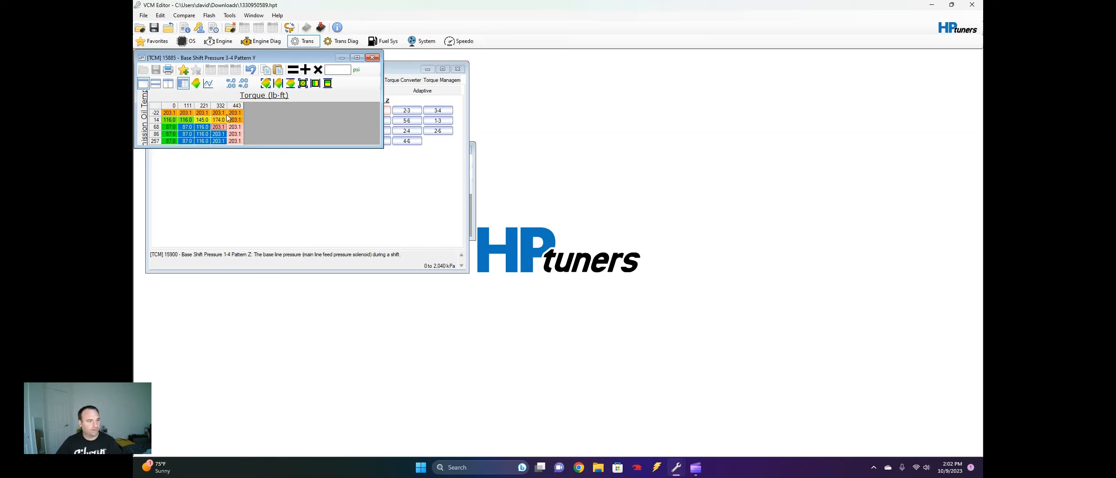
left_click(371, 57)
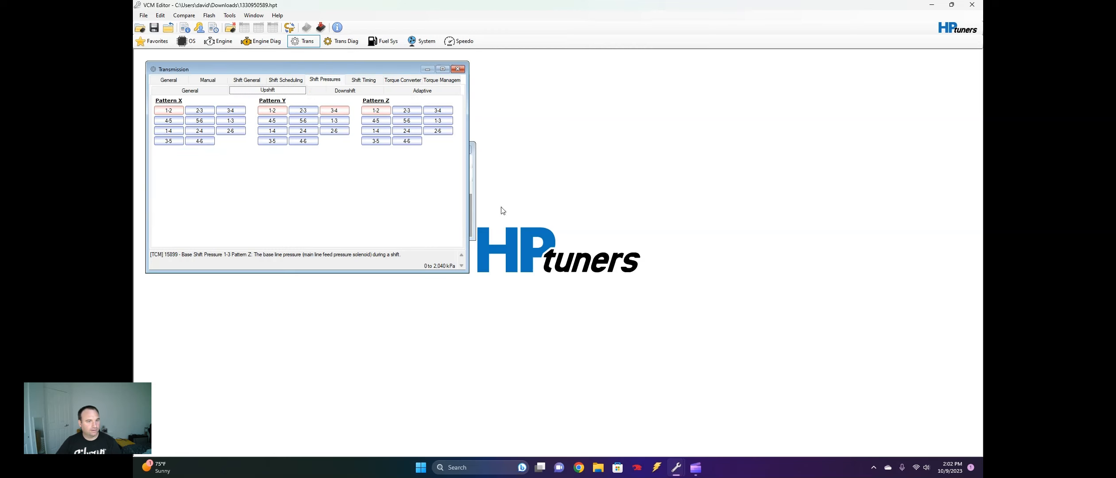
Switch the Pattern Y 2-3 upshift pressure table to psi and set its whole 332 lb-ft column to 203.1 psi
left_click(303, 111)
left_click_drag(328, 205, 318, 227)
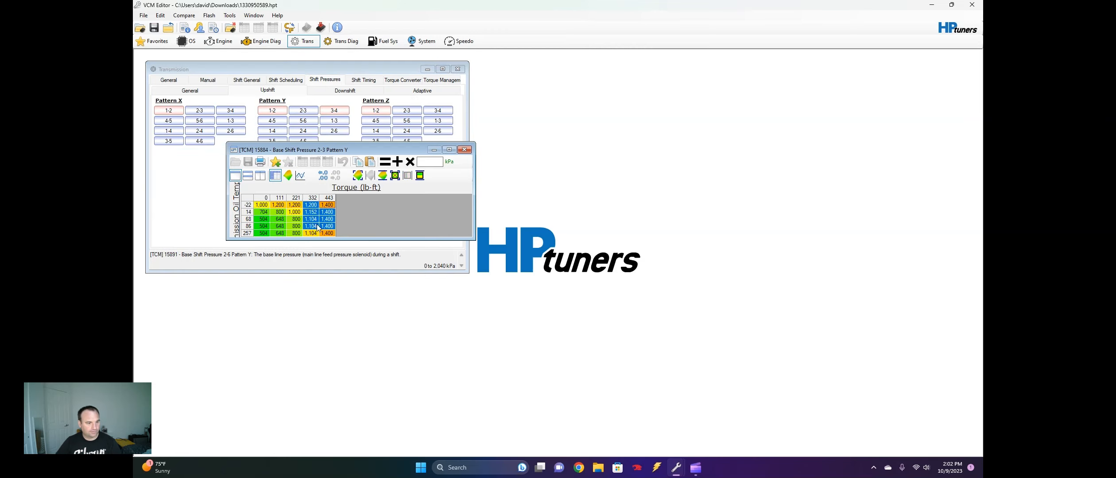
left_click(452, 162)
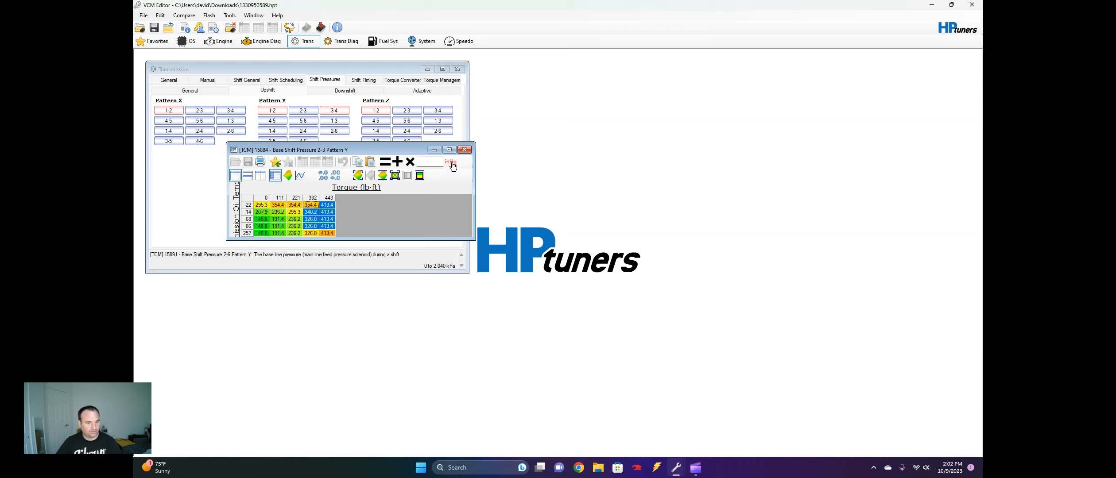
left_click(309, 206)
left_click_drag(312, 206, 312, 237)
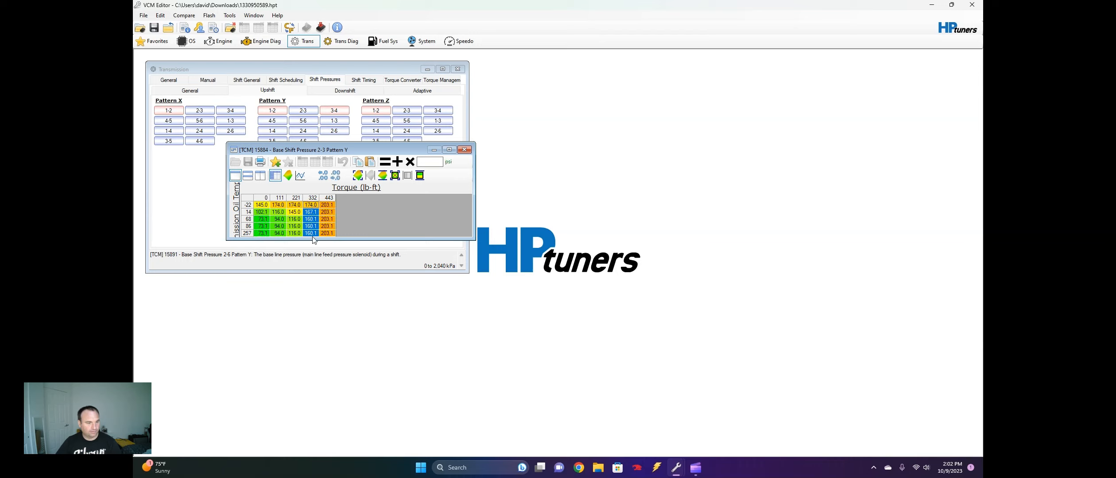
type("20.0")
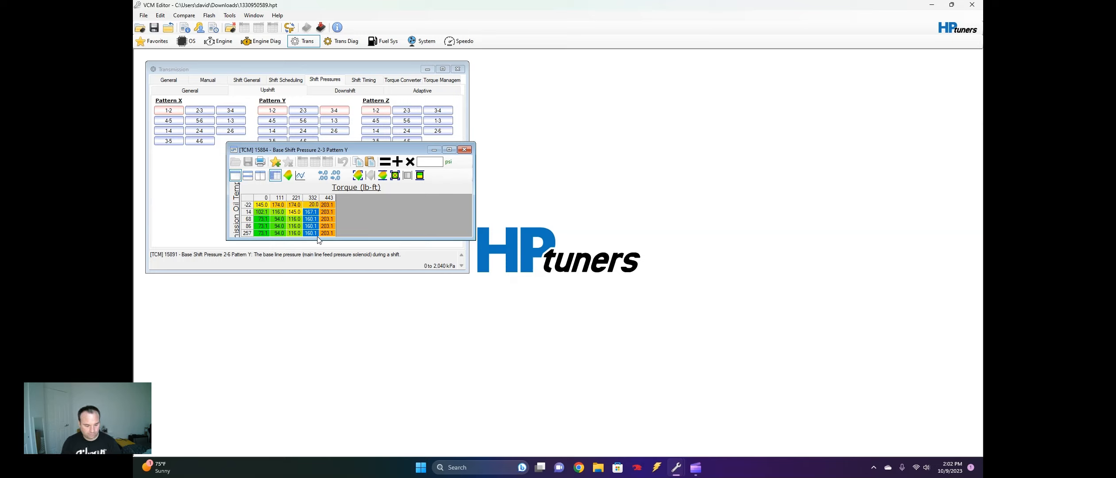
key("BackSpace")
key("BackSpace")
type("3.1")
key("Return")
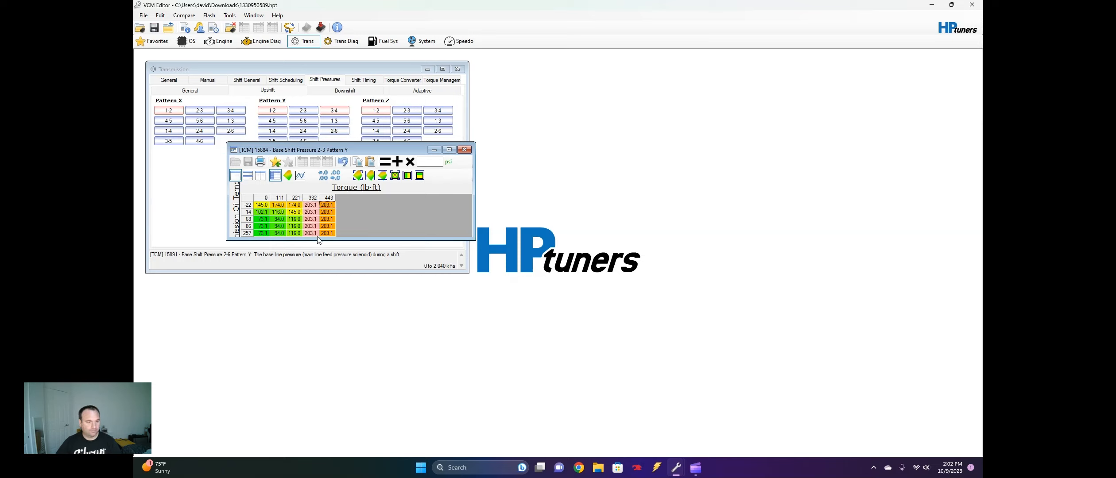
Interpolate the Pattern Y 2-3 upshift pressure table horizontally between the 111 and 332 lb-ft columns and close it
left_click_drag(311, 212, 281, 235)
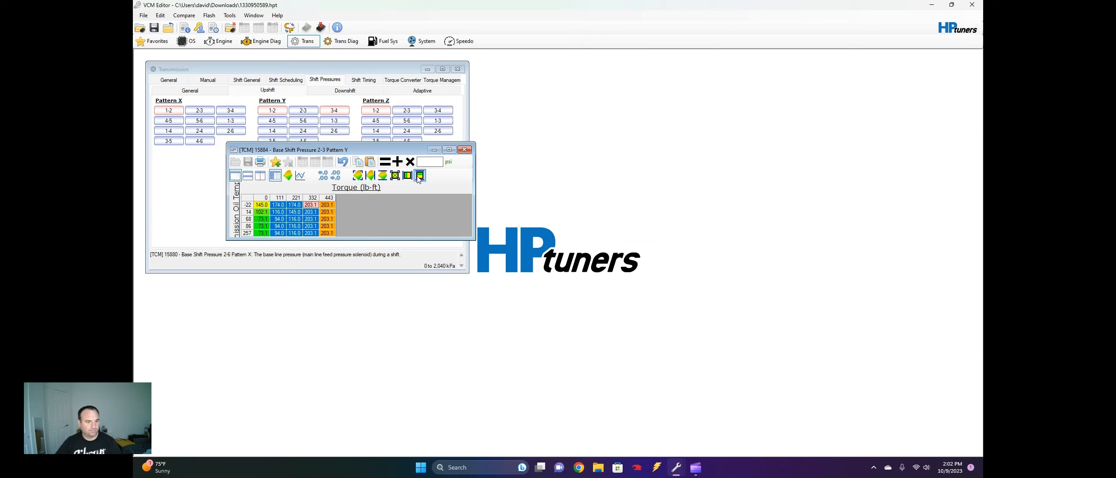
left_click(407, 179)
left_click(464, 150)
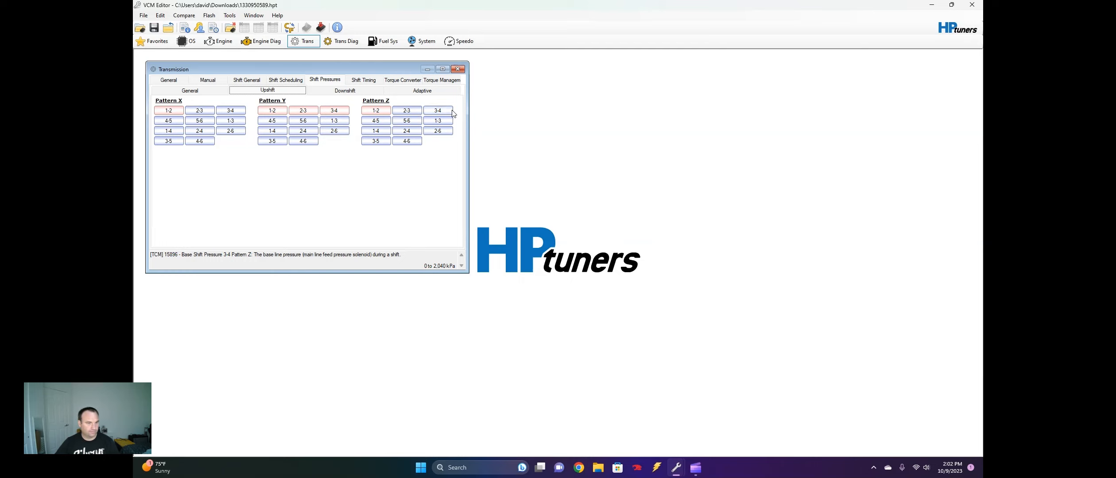
Switch the Pattern Y 4-5 upshift pressure table to psi and set its 332 lb-ft cells in temperature rows 14 to 257 to 203.1 psi
left_click(272, 120)
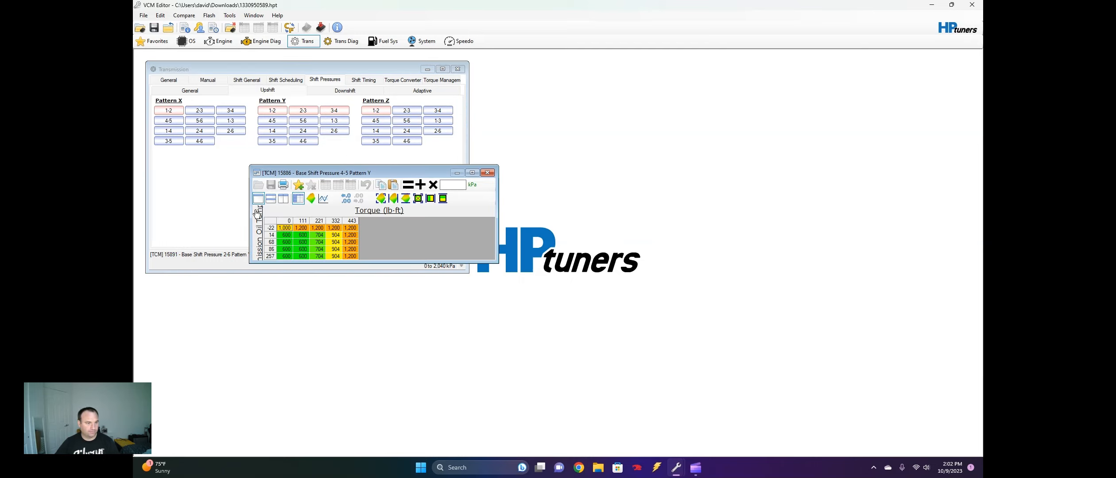
left_click(473, 187)
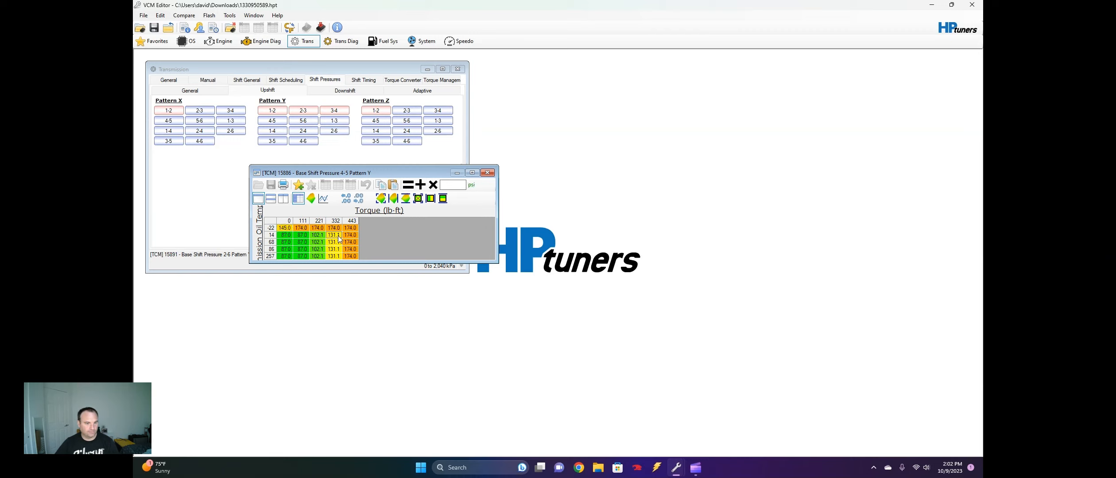
left_click_drag(338, 236, 339, 260)
type("210")
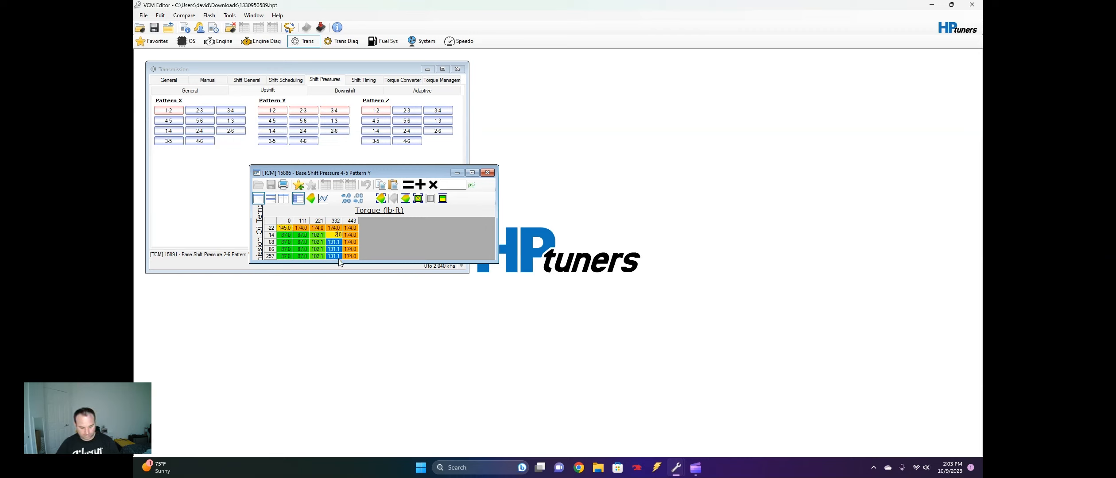
key("Return")
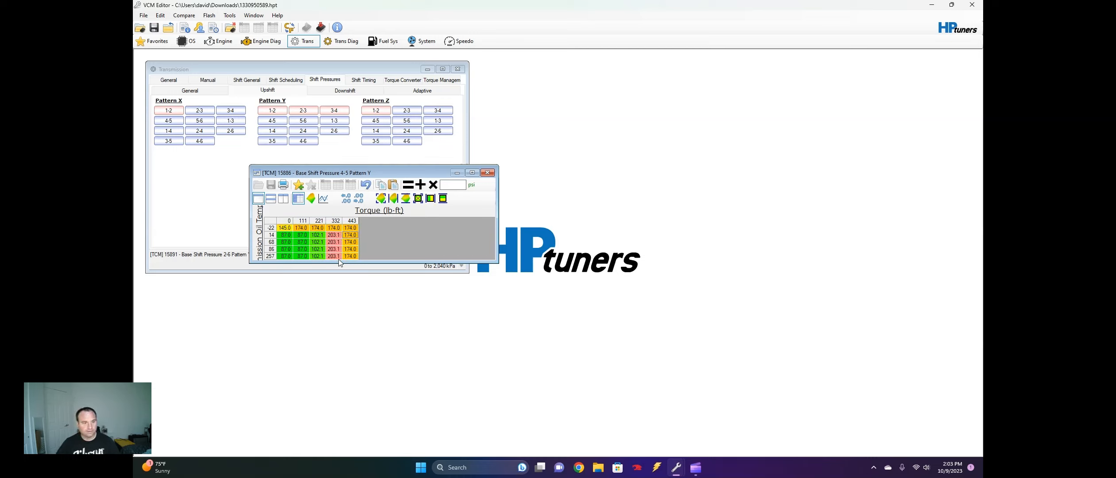
Set the whole 443 lb-ft column and the 332 lb-ft cell at -22 in the Pattern Y 4-5 table to 203.1 psi
left_click_drag(352, 228, 357, 263)
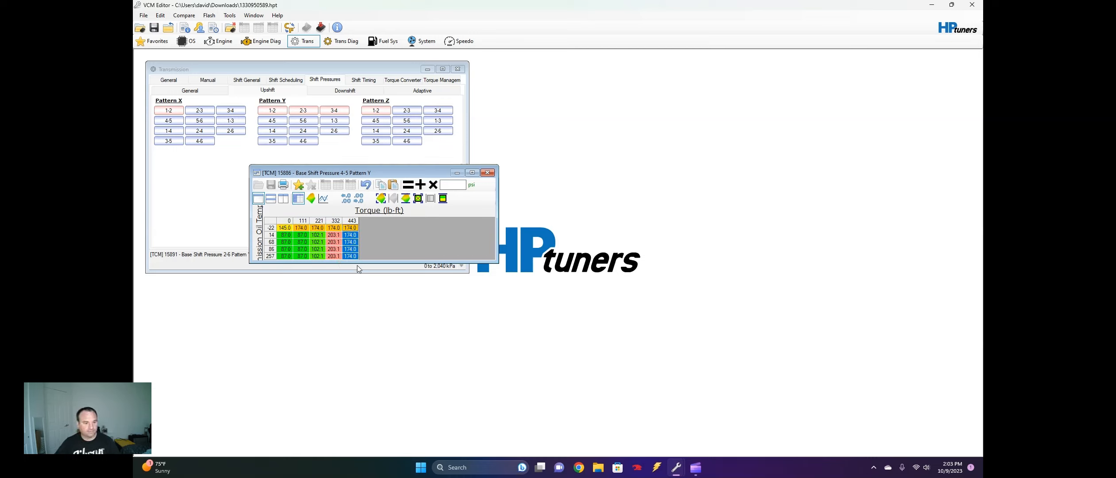
type("210")
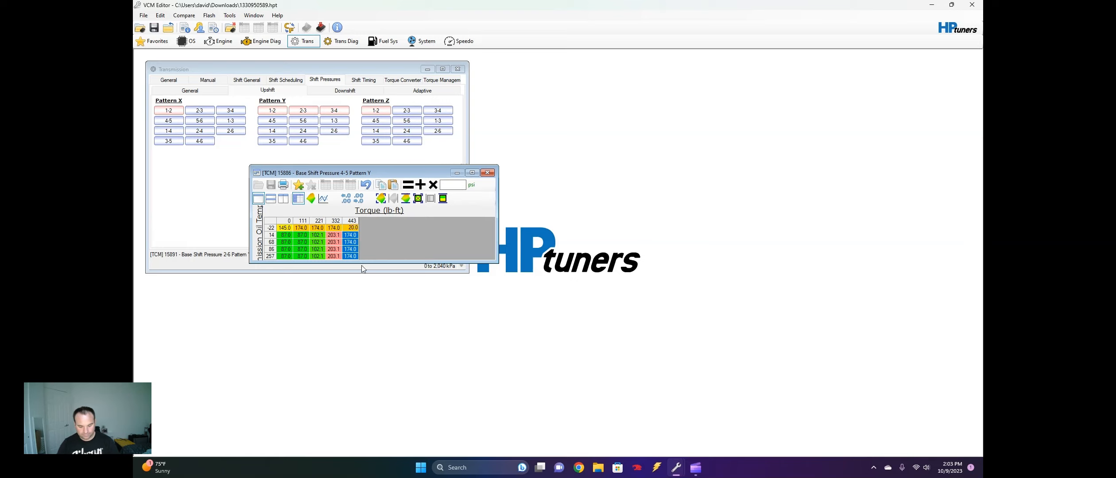
type("3.1")
key("Return")
left_click(333, 228)
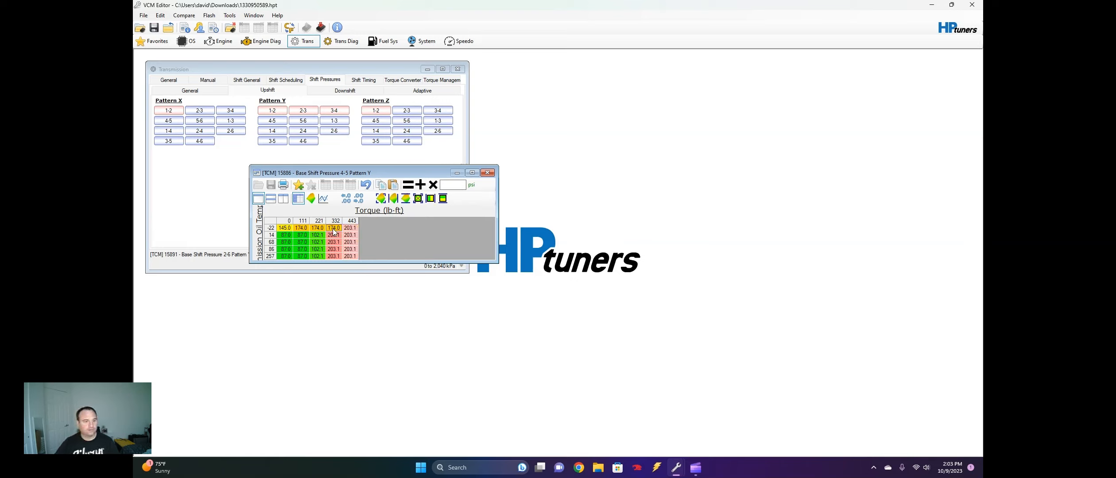
type("20")
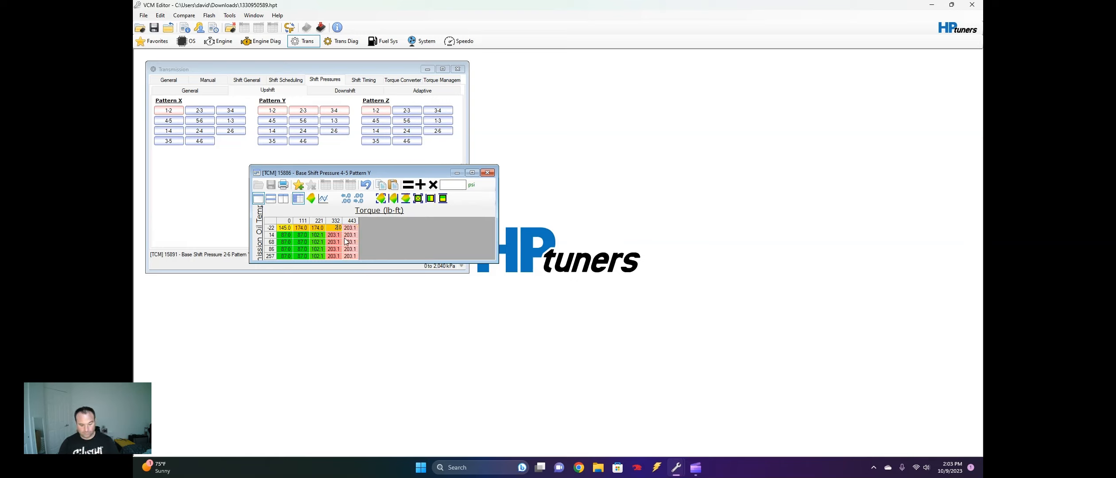
type("3.1")
key("Return")
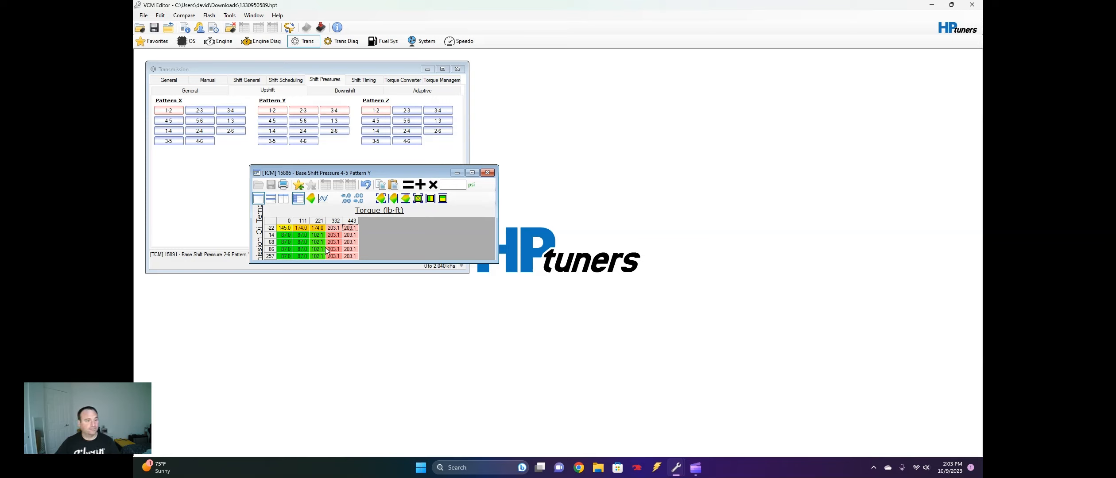
Interpolate temperature rows 14 to 257 of the Pattern Y 4-5 table horizontally between 111 and 332 lb-ft and close the table
left_click_drag(336, 235, 309, 262)
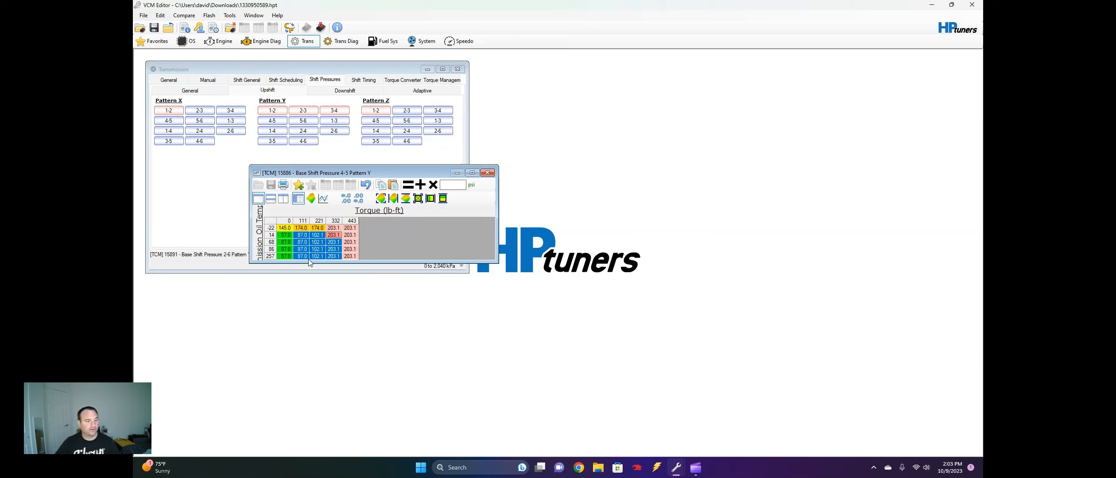
left_click(417, 198)
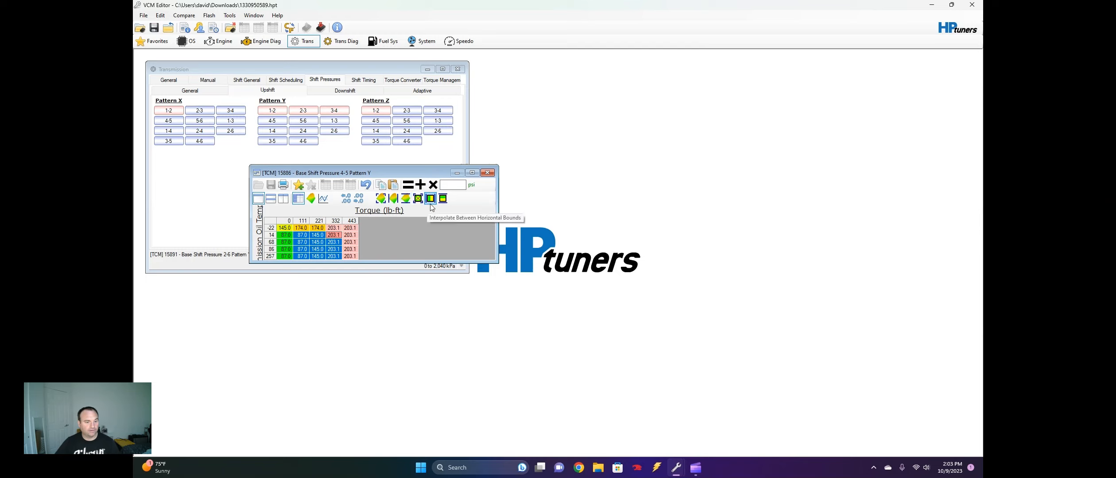
left_click(485, 176)
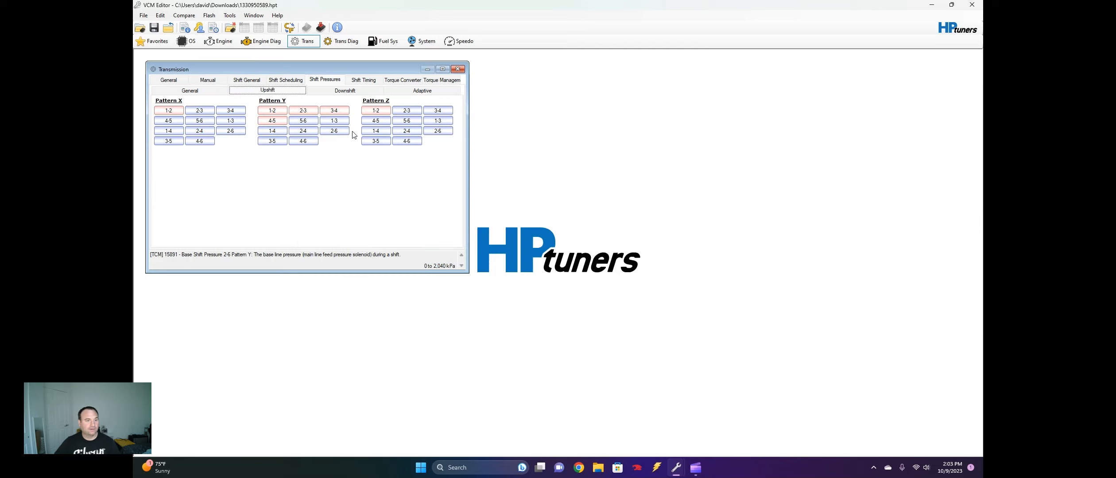
Switch the Pattern Y 5-6 upshift pressure table to psi and set its entire 332 and 443 lb-ft columns to 203.1 psi
left_click(303, 121)
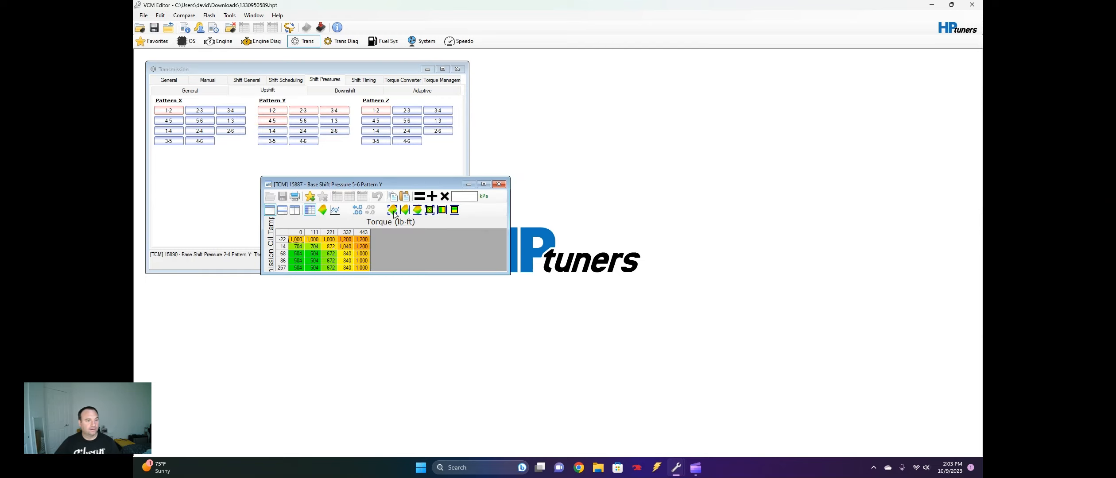
left_click(484, 197)
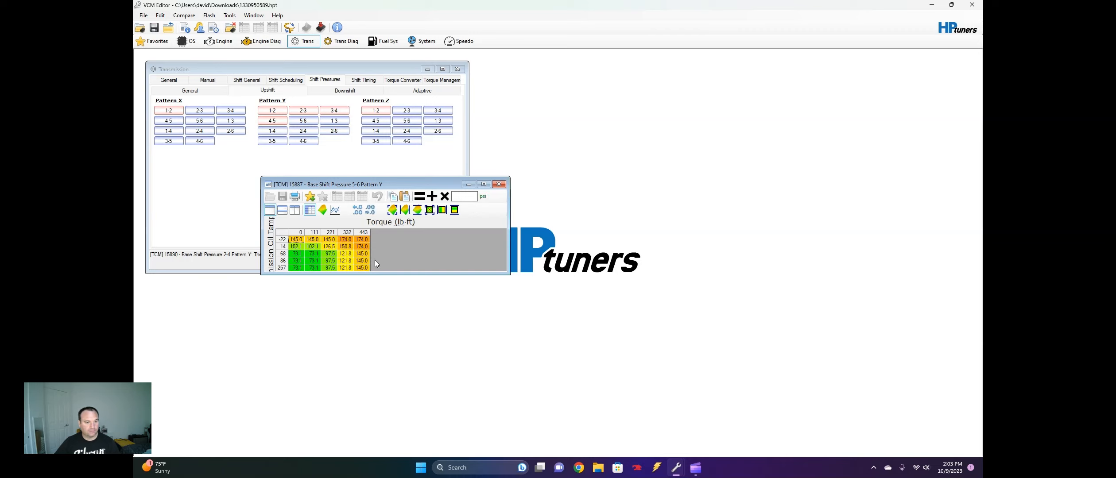
left_click_drag(363, 269, 350, 238)
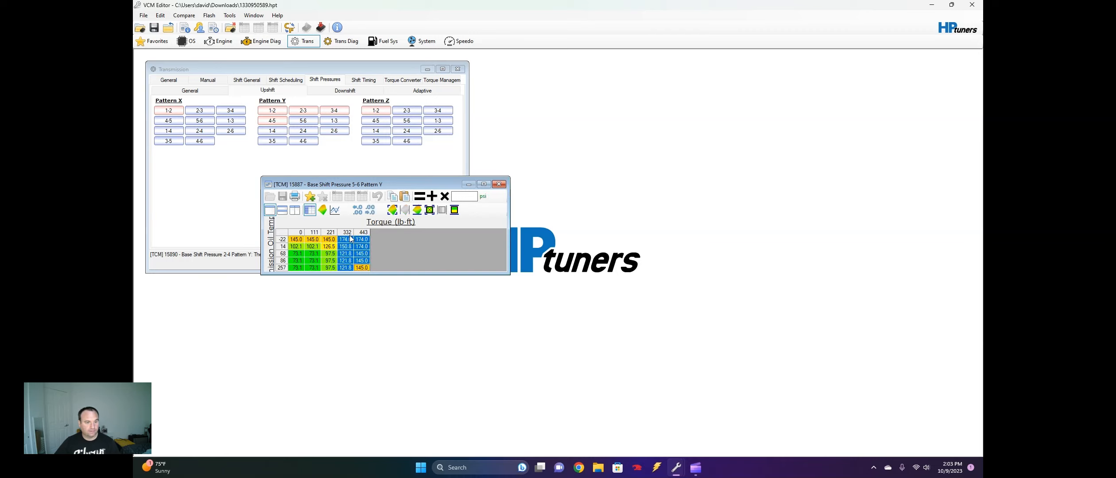
type("203")
key("Return")
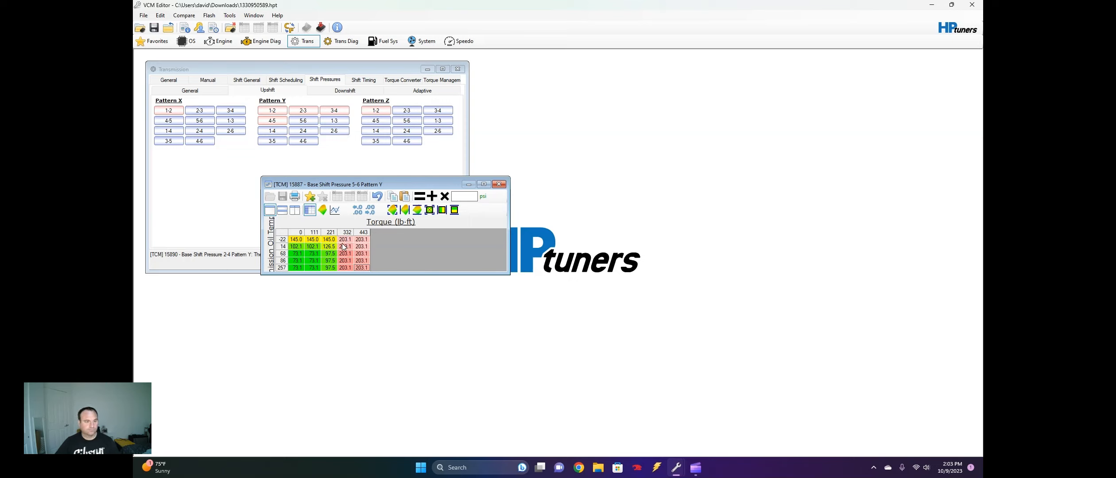
Interpolate all rows of the Pattern Y 5-6 table horizontally between 111 and 332 lb-ft, showing the surface graph beside it before closing
left_click_drag(344, 243, 305, 272)
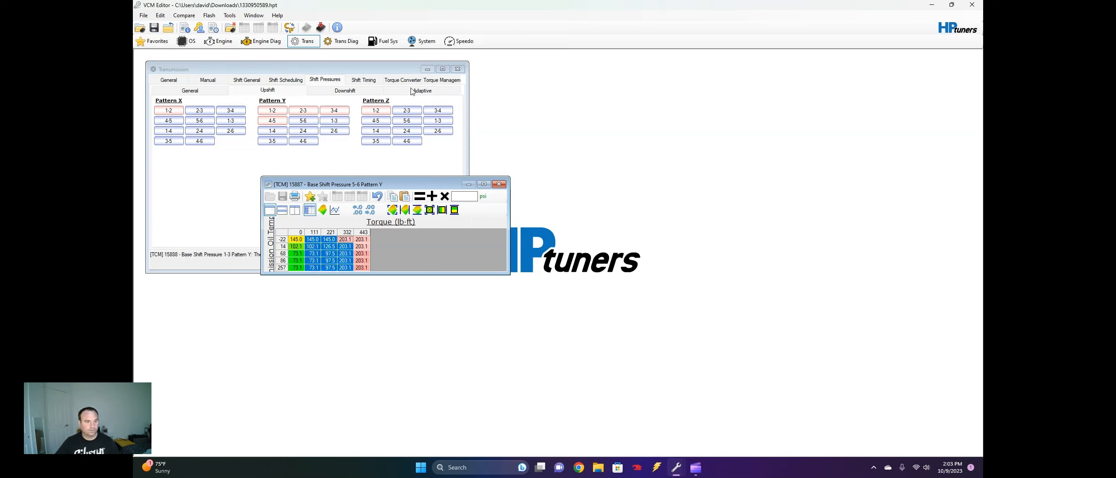
left_click(438, 213)
left_click(295, 210)
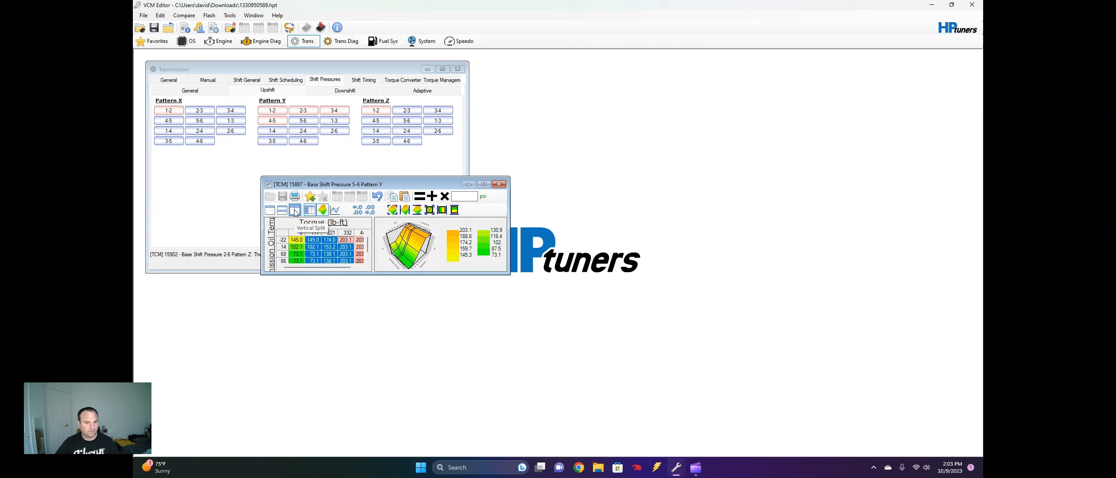
left_click(498, 185)
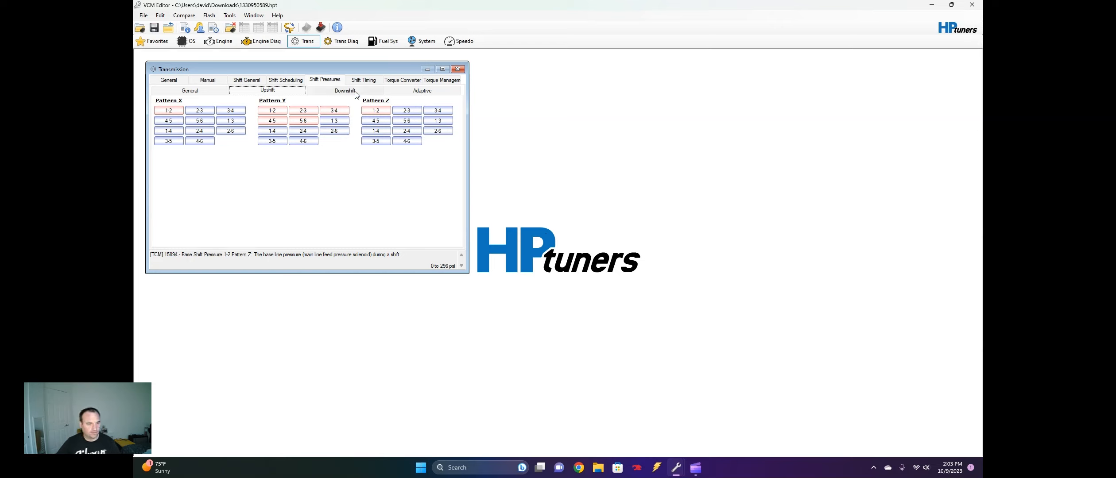
Open the adaptive shift pressure settings of the transmission
left_click(411, 90)
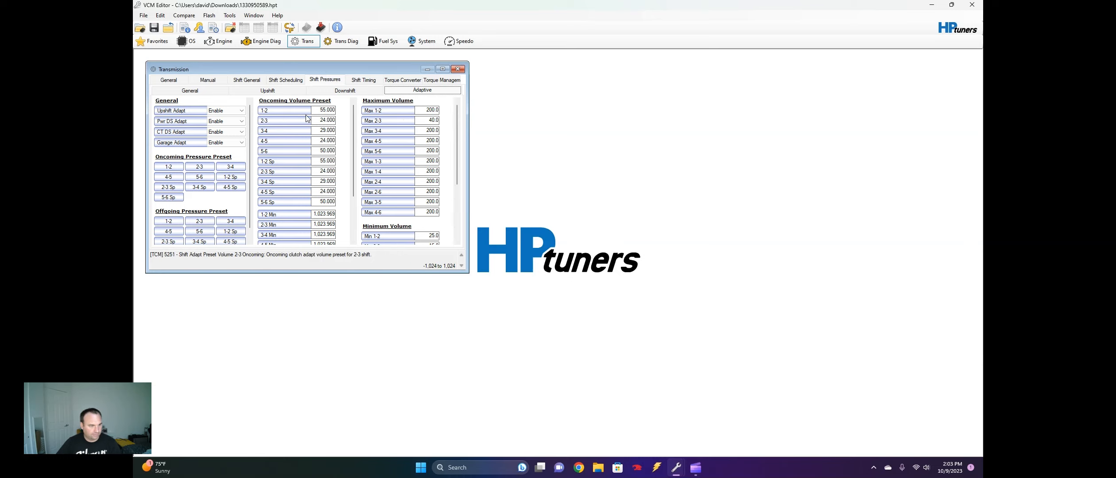